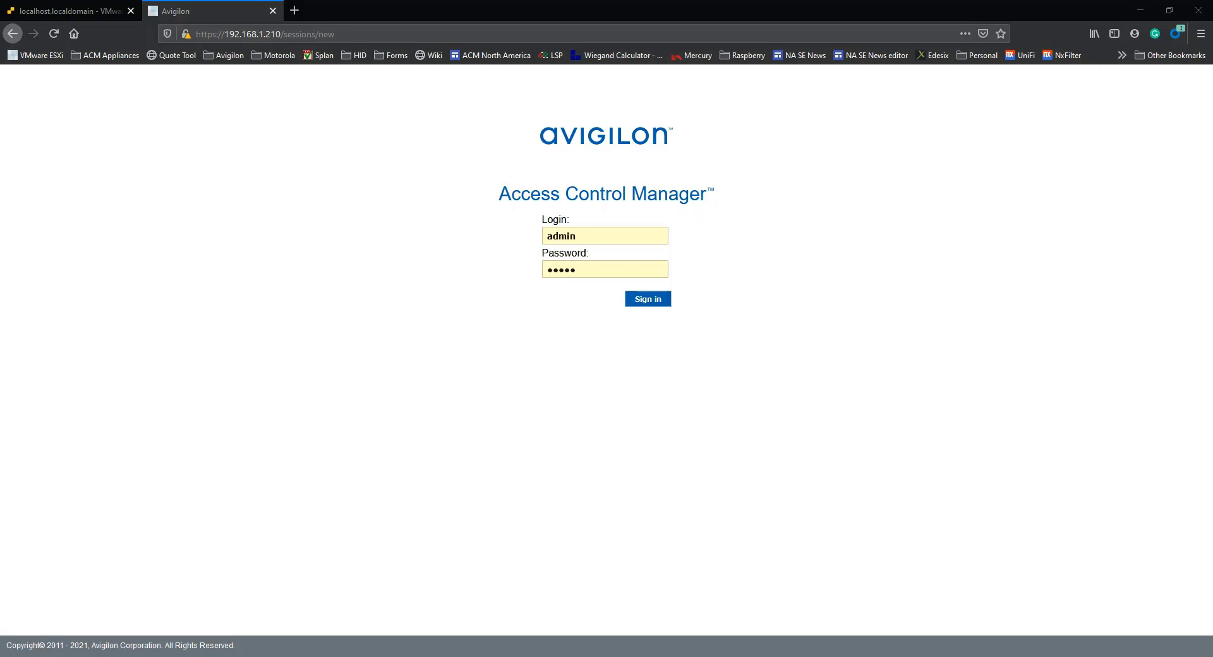
- Bring up the Avigilon Community partner site in a maximized browser window and open its Software Download section
{"action": "left_click_drag", "start_coordinate": [0, 49], "coordinate": [604, 76]}
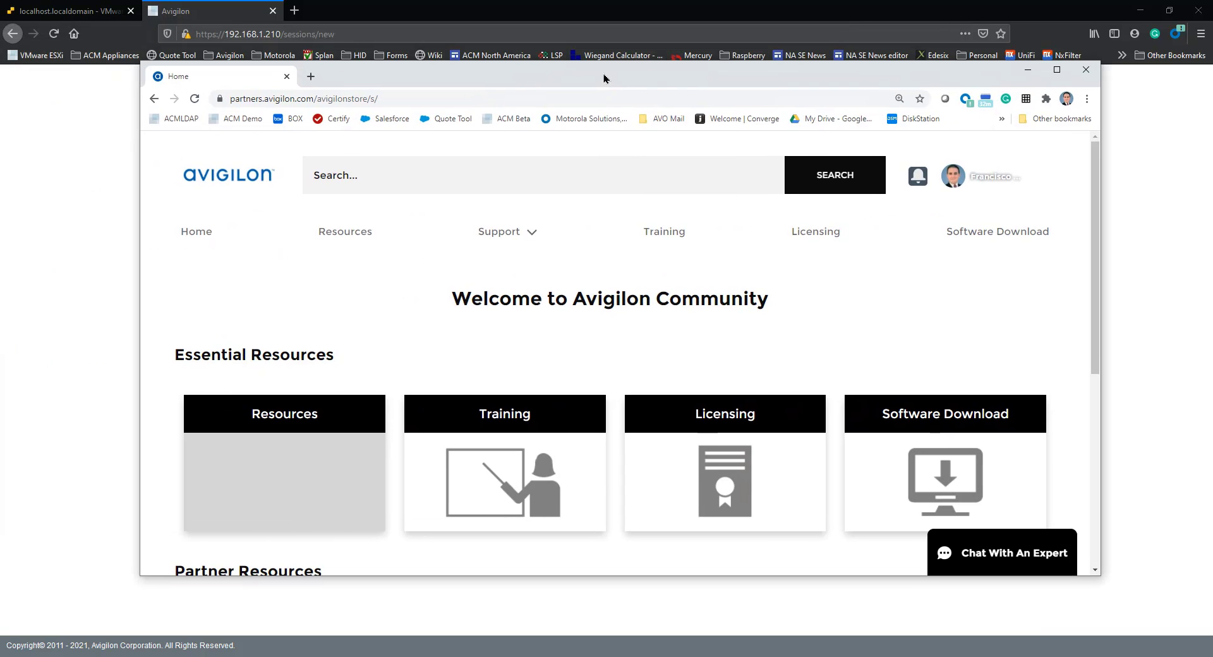
{"action": "double_click", "coordinate": [643, 79]}
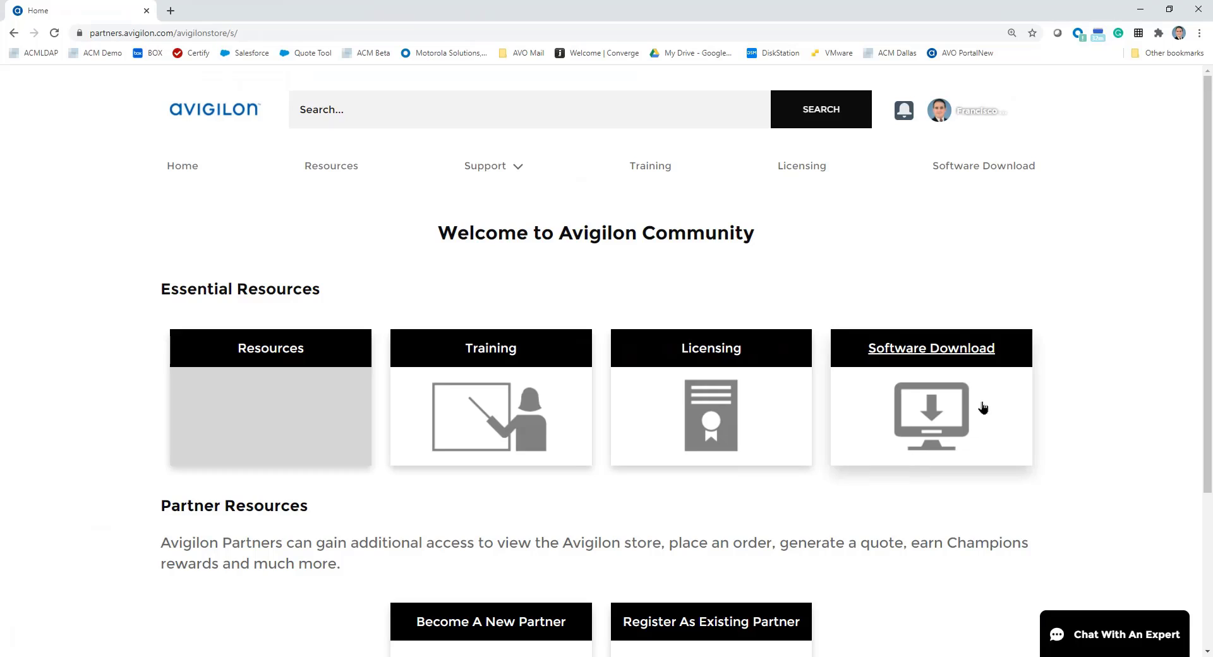
{"action": "left_click", "coordinate": [902, 364]}
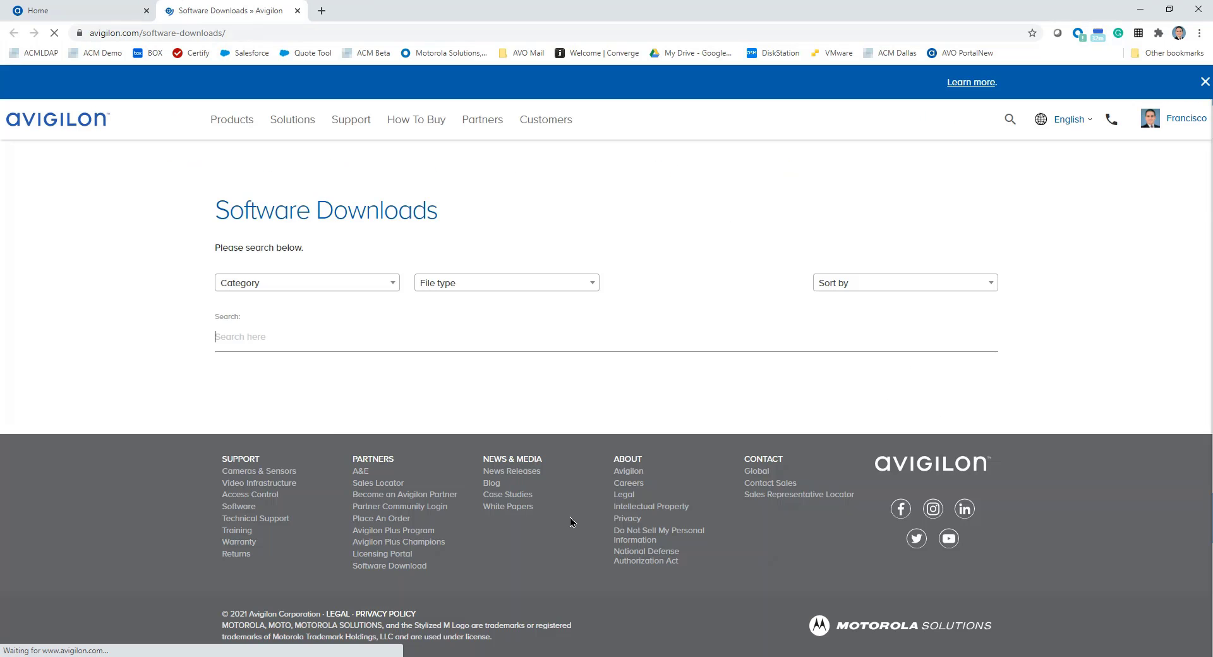
- Filter the software downloads by the ACM 6 category and open the release notes for ACM 6.16.0
{"action": "left_click", "coordinate": [308, 288]}
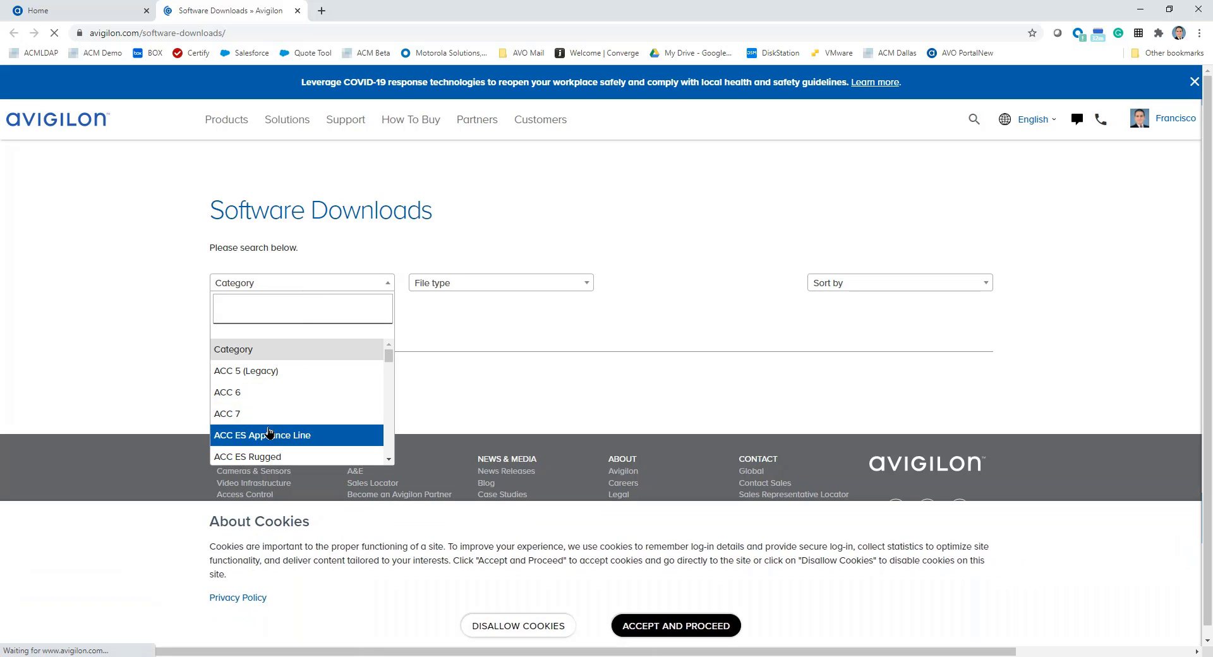
{"action": "scroll", "coordinate": [253, 420], "scroll_direction": "down", "scroll_amount": 1}
{"action": "scroll", "coordinate": [256, 433], "scroll_direction": "down", "scroll_amount": 1}
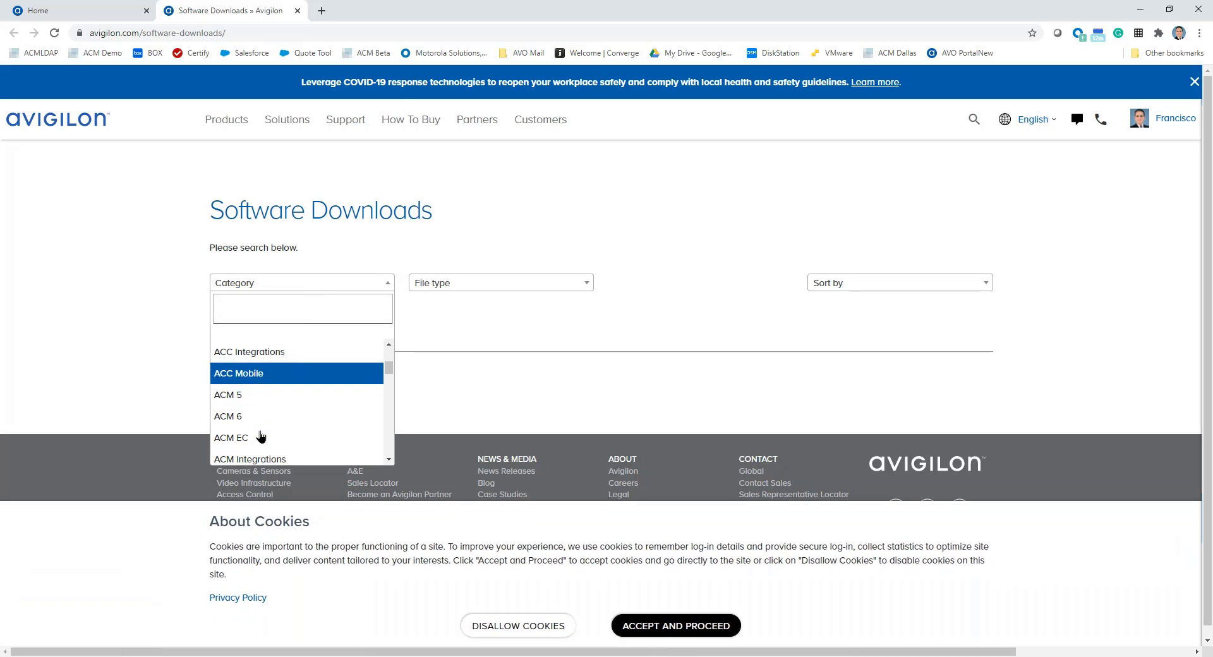
{"action": "left_click", "coordinate": [230, 422]}
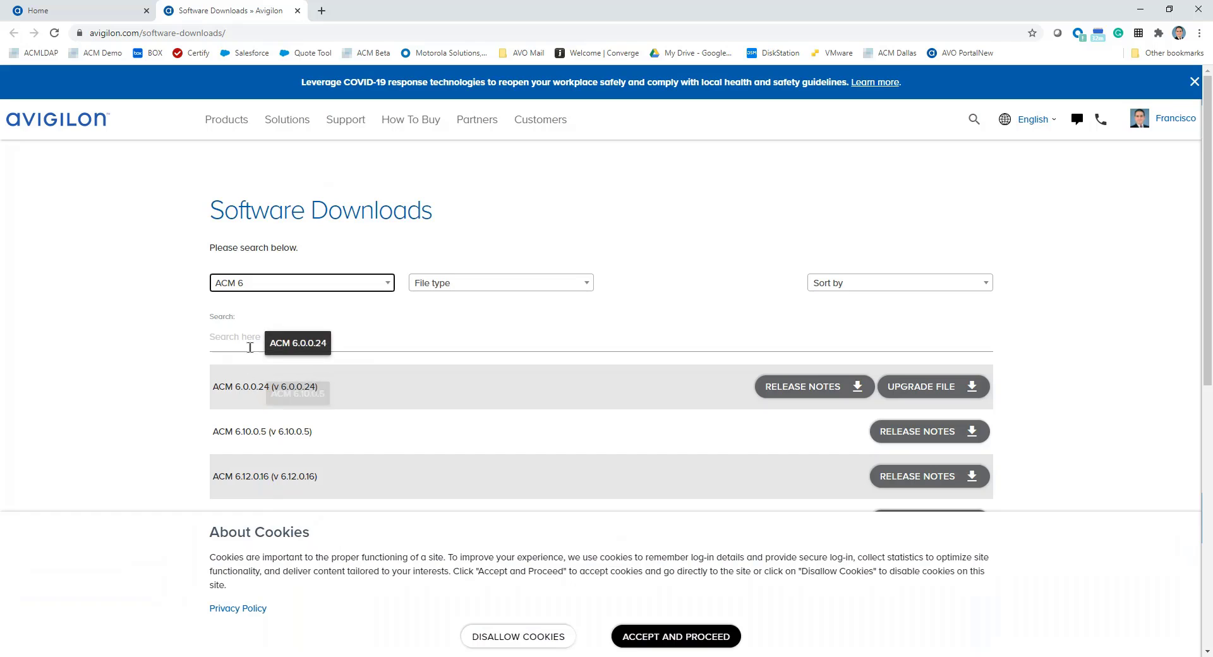
{"action": "scroll", "coordinate": [435, 407], "scroll_direction": "down", "scroll_amount": 4}
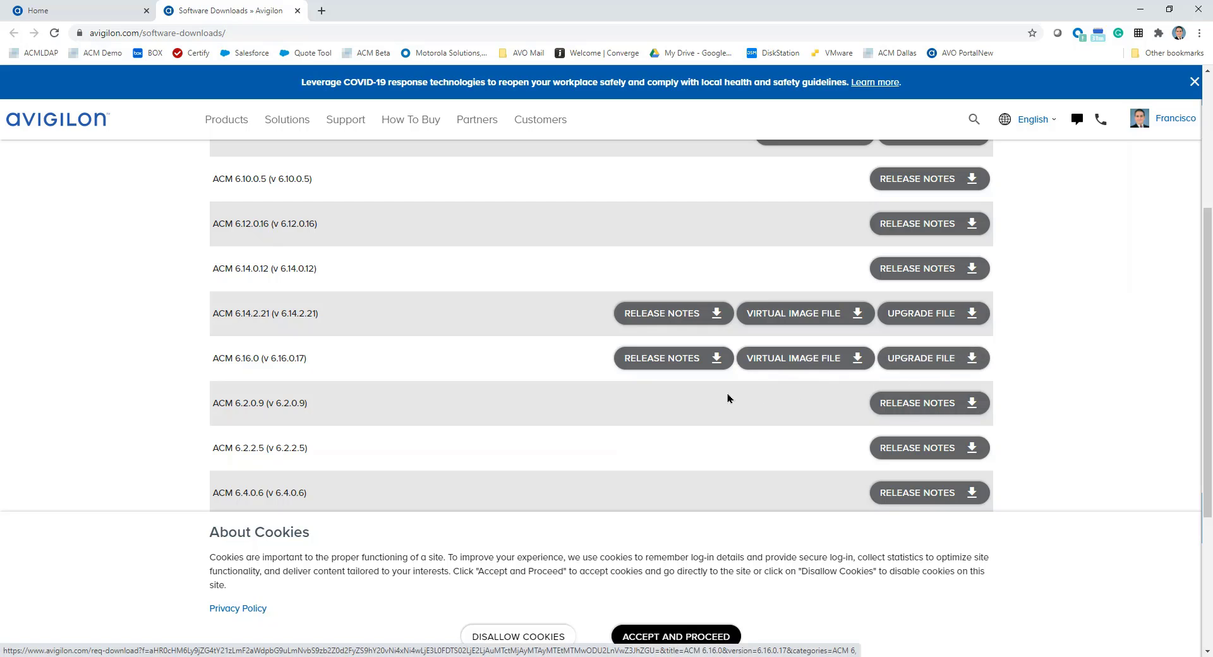
{"action": "left_click", "coordinate": [662, 361]}
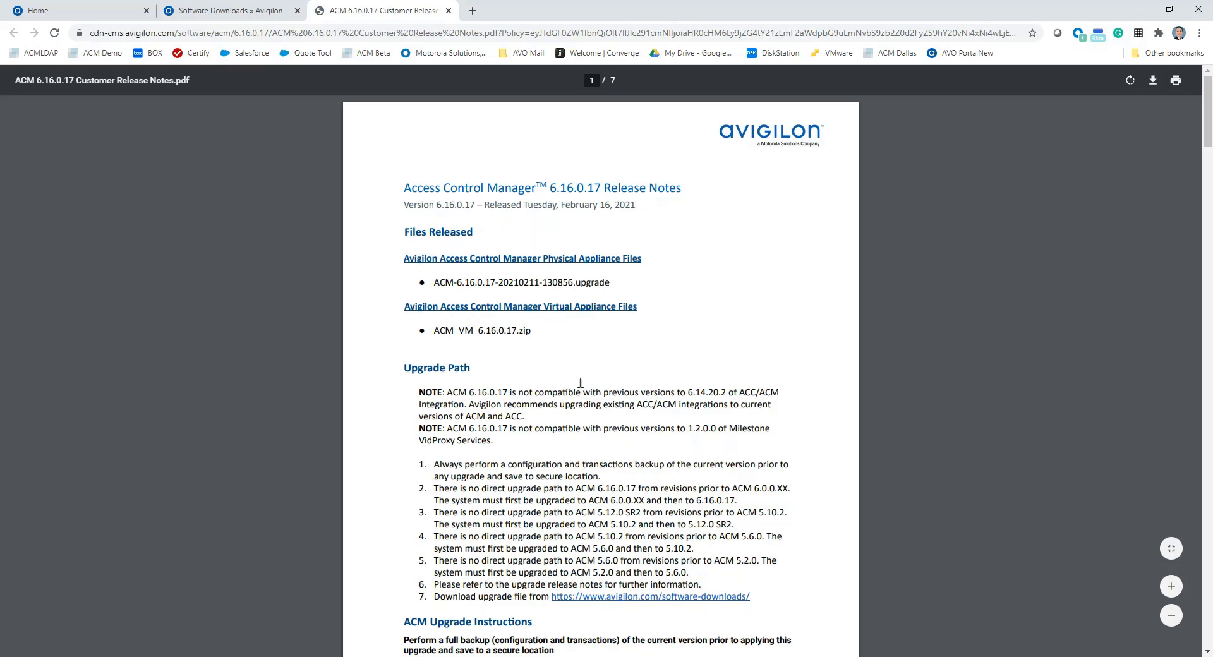
- Examine the release notes' upgrade instructions, including the replication sections for Peer-to-Peer and Hot Standby Auto Failover
{"action": "scroll", "coordinate": [580, 382], "scroll_direction": "down", "scroll_amount": 8}
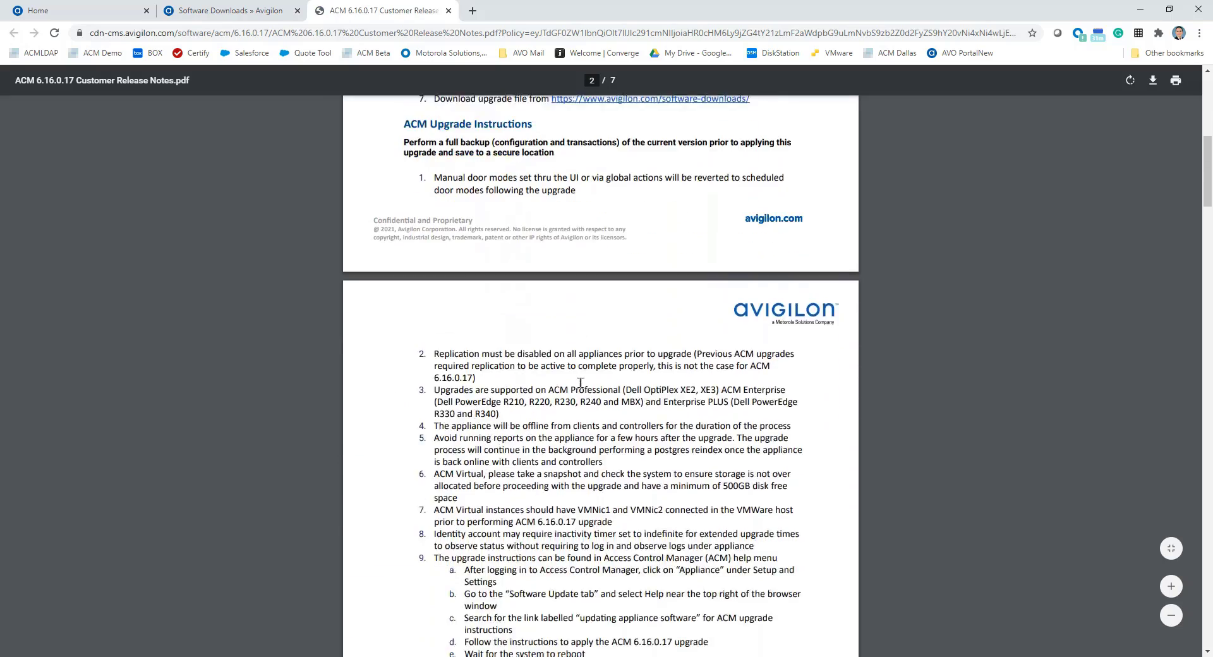
{"action": "scroll", "coordinate": [580, 382], "scroll_direction": "up", "scroll_amount": 2}
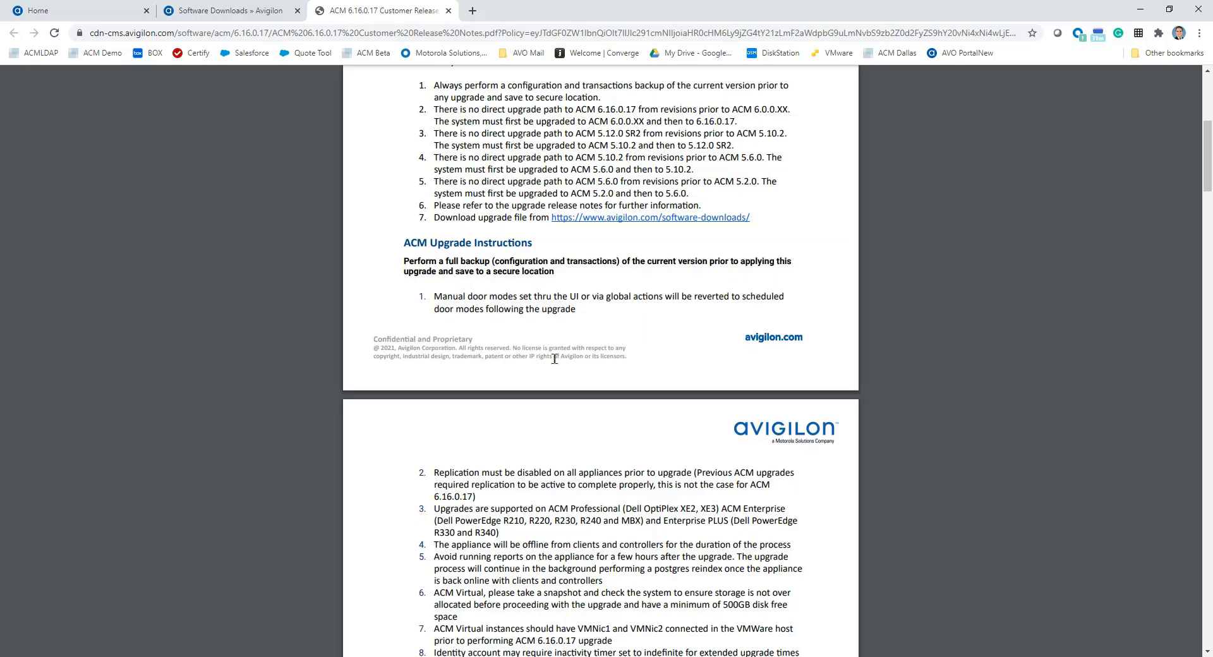
{"action": "scroll", "coordinate": [555, 358], "scroll_direction": "down", "scroll_amount": 9}
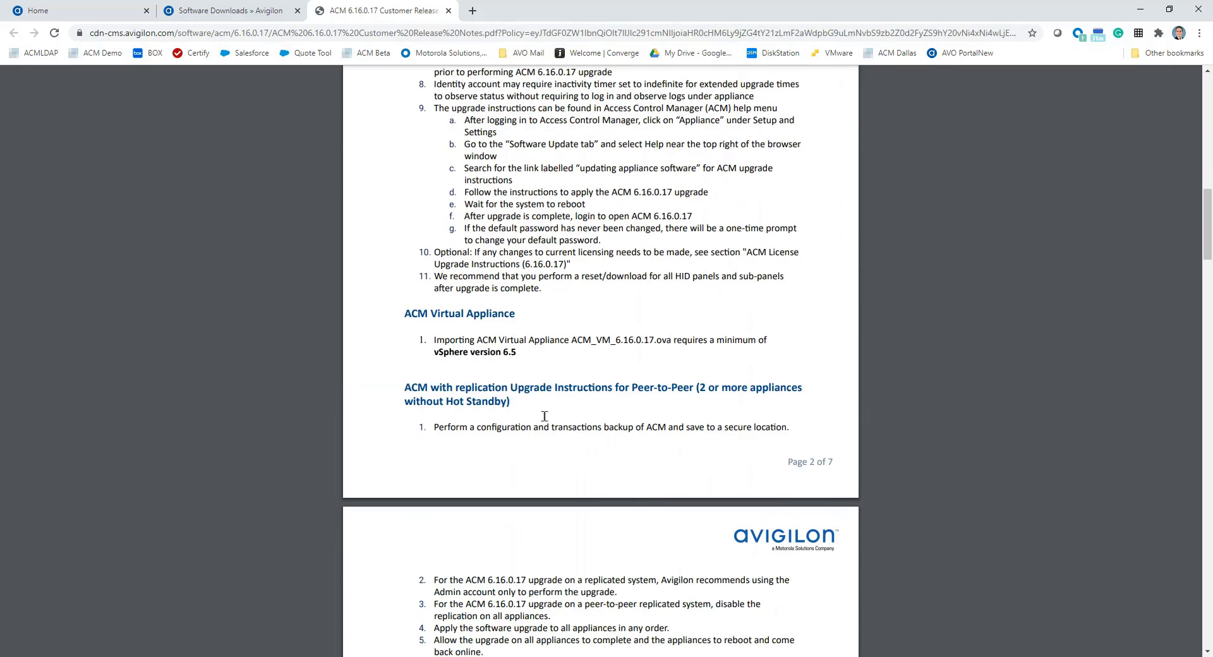
{"action": "scroll", "coordinate": [544, 416], "scroll_direction": "down", "scroll_amount": 1}
{"action": "left_click_drag", "start_coordinate": [400, 323], "coordinate": [552, 325]}
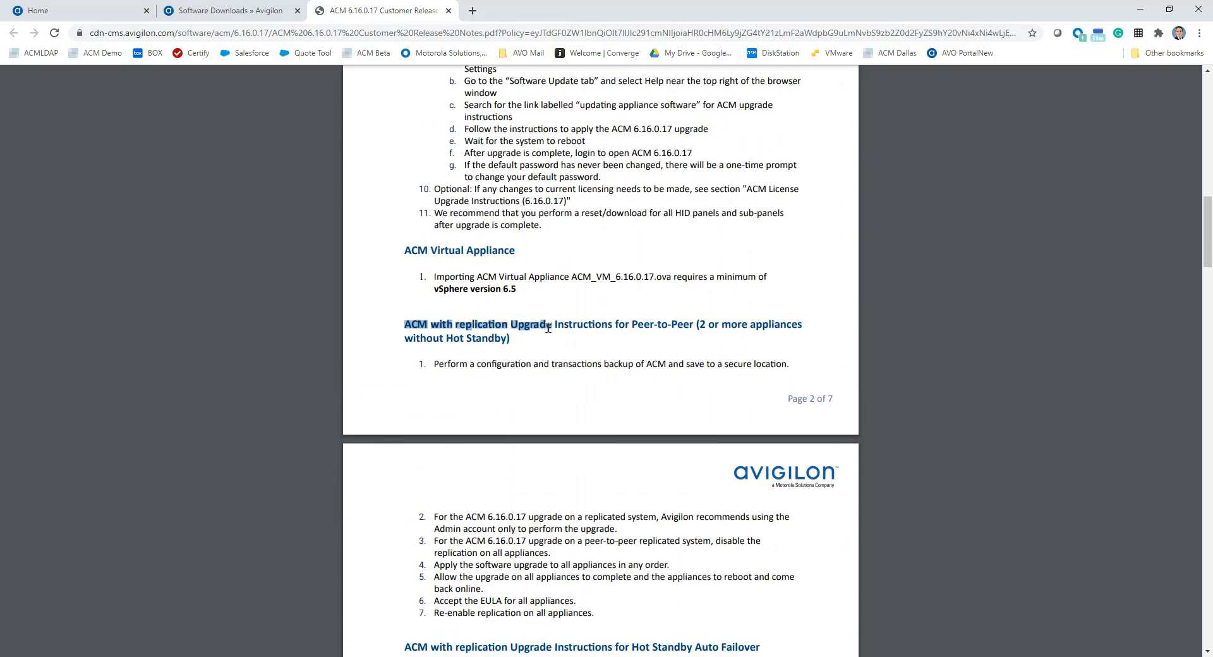
{"action": "left_click_drag", "start_coordinate": [398, 338], "coordinate": [509, 338]}
{"action": "scroll", "coordinate": [601, 445], "scroll_direction": "down", "scroll_amount": 1}
{"action": "scroll", "coordinate": [600, 445], "scroll_direction": "down", "scroll_amount": 3}
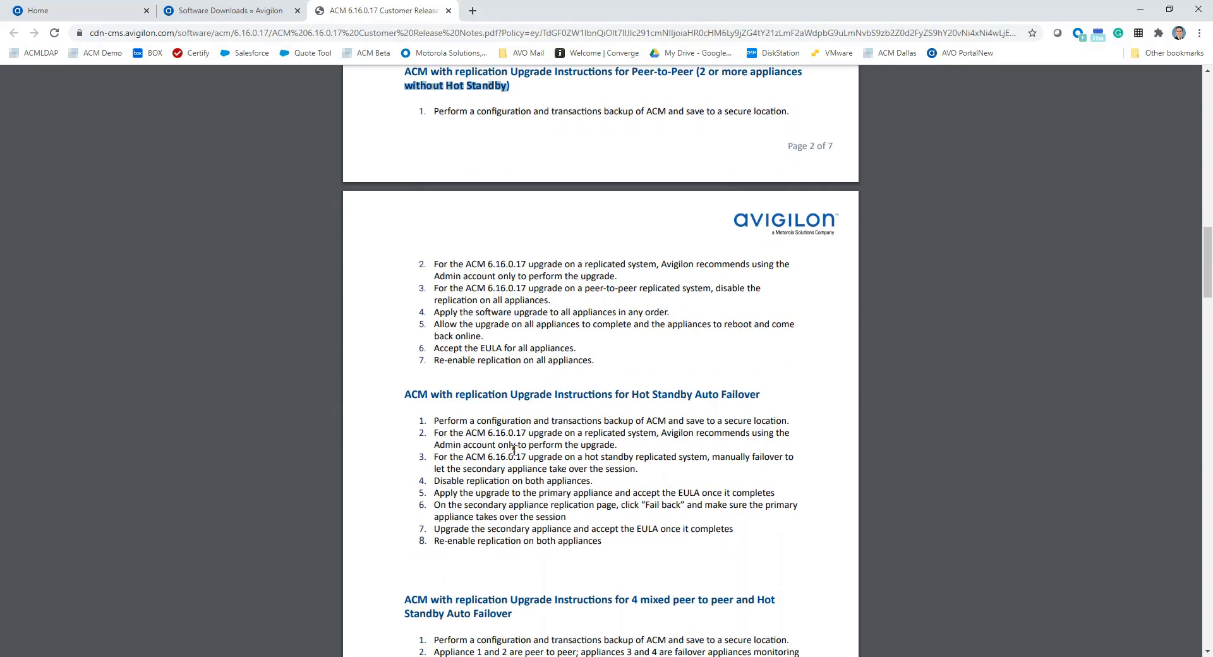
{"action": "left_click_drag", "start_coordinate": [407, 400], "coordinate": [530, 397]}
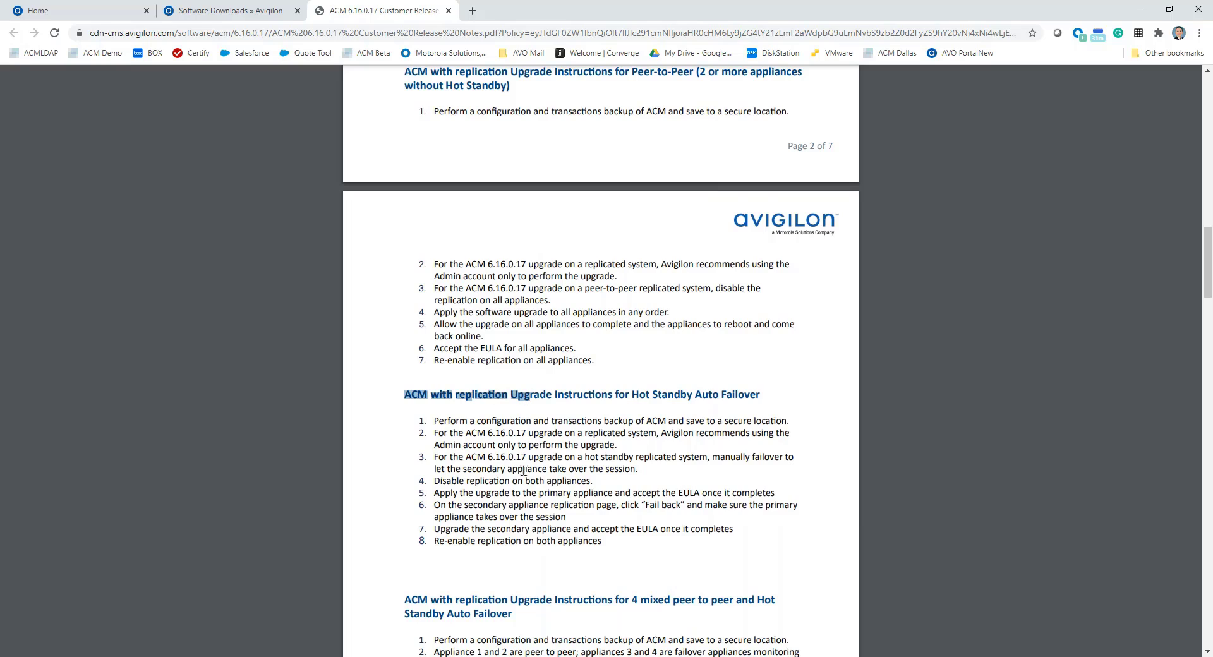
{"action": "left_click_drag", "start_coordinate": [632, 396], "coordinate": [746, 396]}
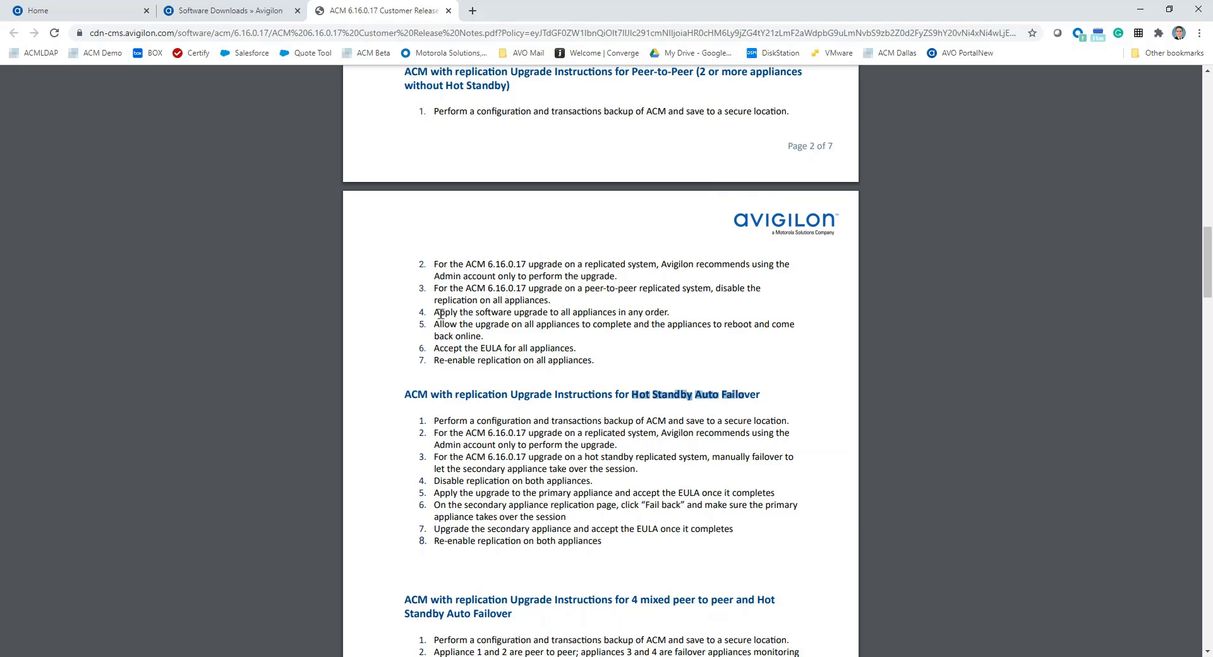
- Switch back to the Access Control Manager login at 192.168.1.210 and sign in as admin with the prefilled credentials
{"action": "left_click_drag", "start_coordinate": [628, 19], "coordinate": [3, 196]}
{"action": "key", "text": "alt+Tab"}
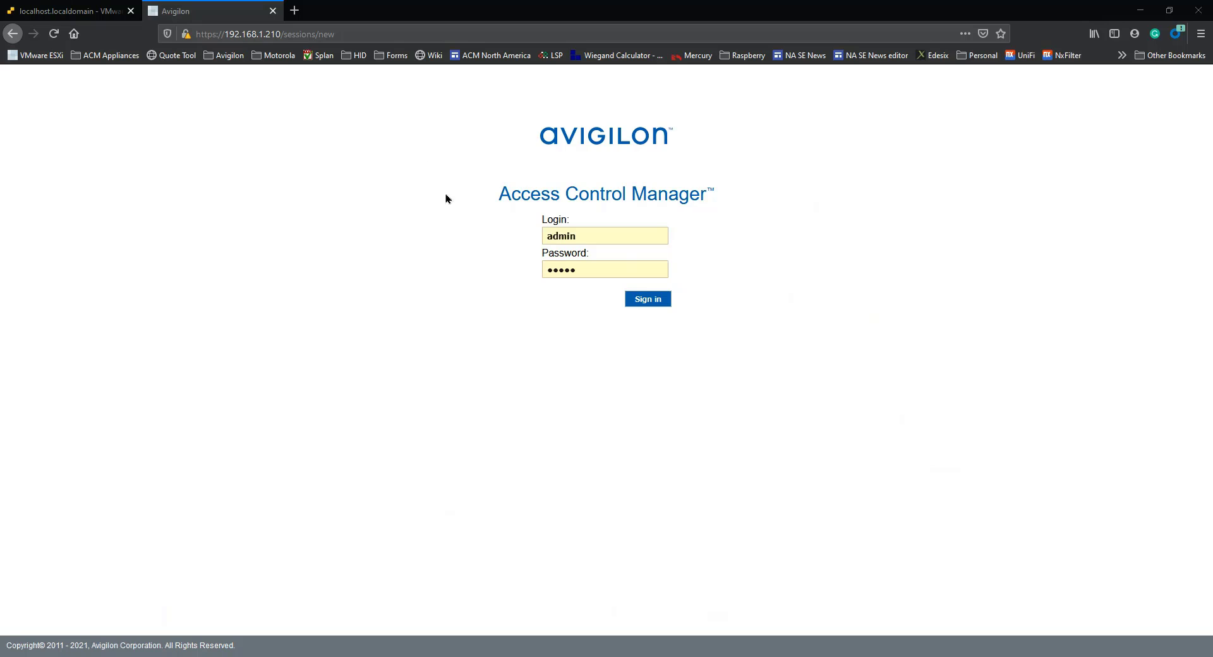
{"action": "left_click", "coordinate": [648, 301]}
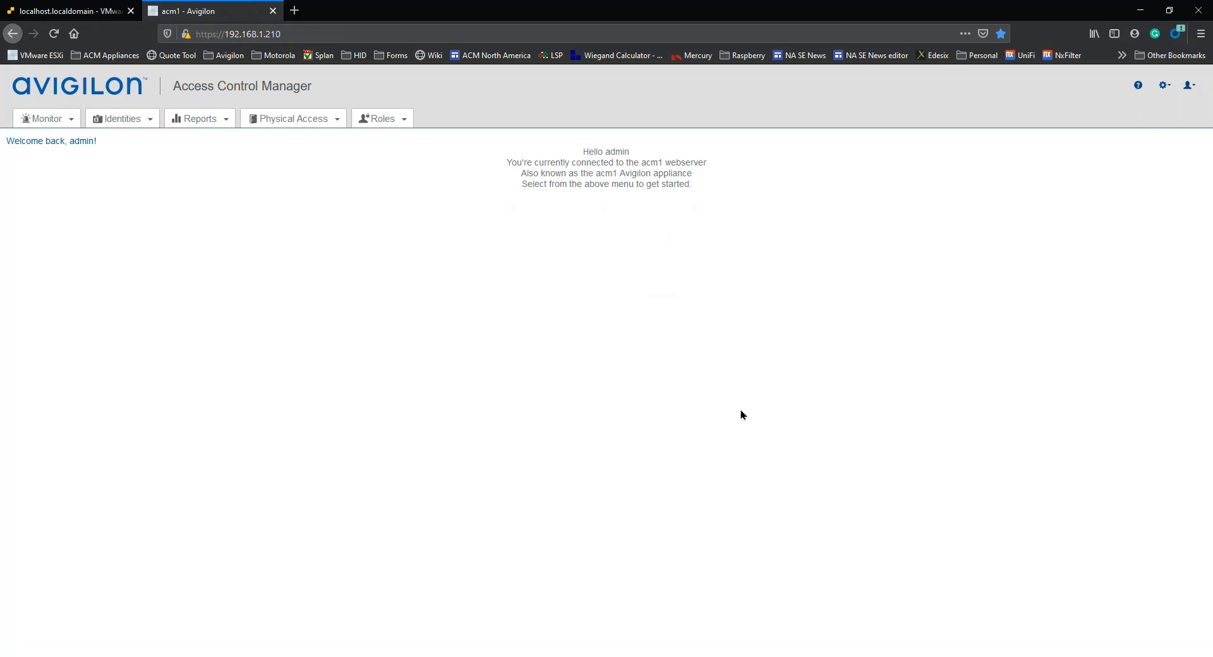
- Open the acm1 appliance from the setup settings and check its installed software version
{"action": "left_click", "coordinate": [1165, 86]}
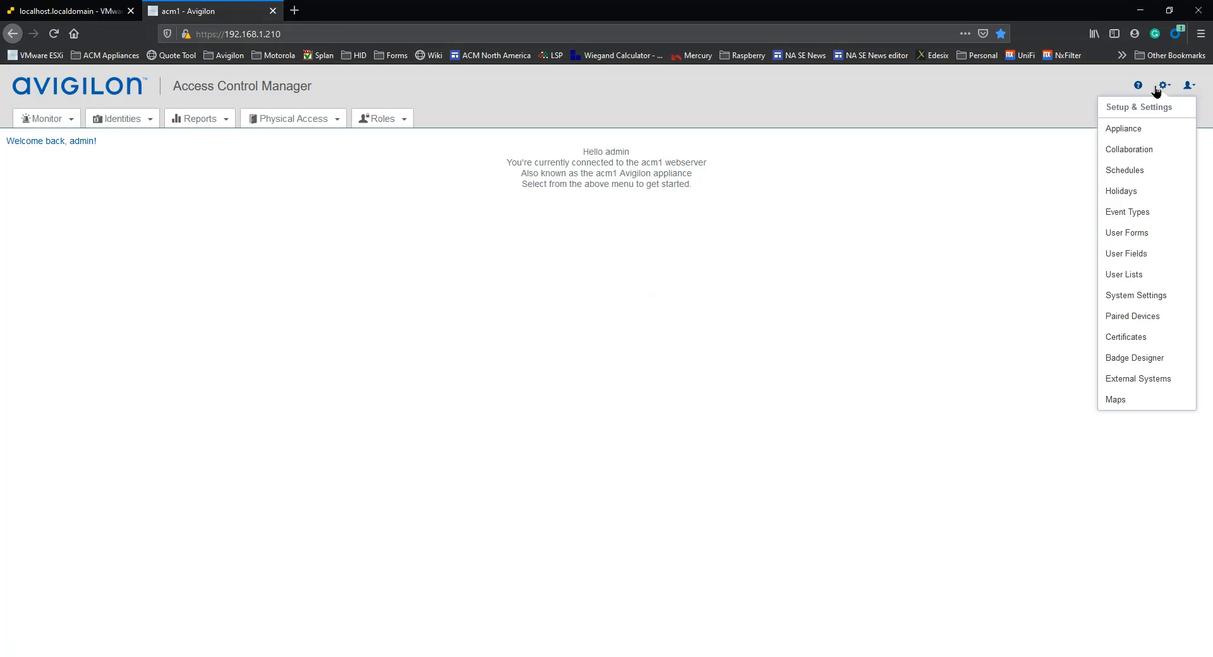
{"action": "left_click", "coordinate": [1121, 131]}
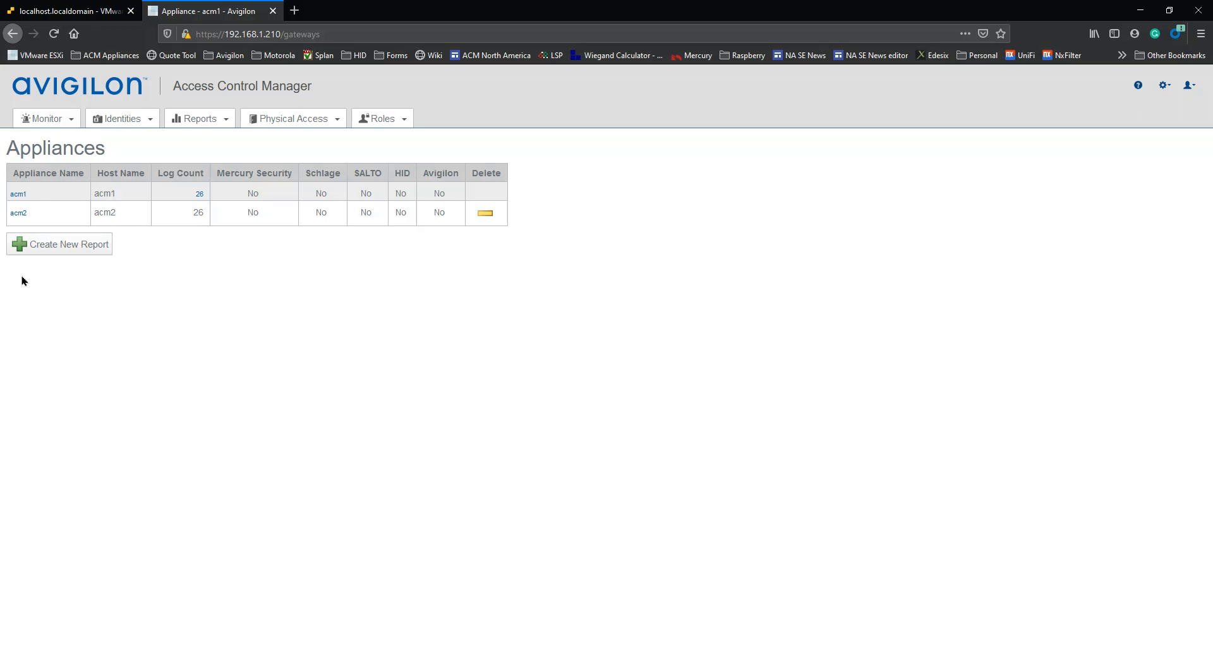
{"action": "left_click", "coordinate": [18, 195]}
{"action": "left_click", "coordinate": [18, 194]}
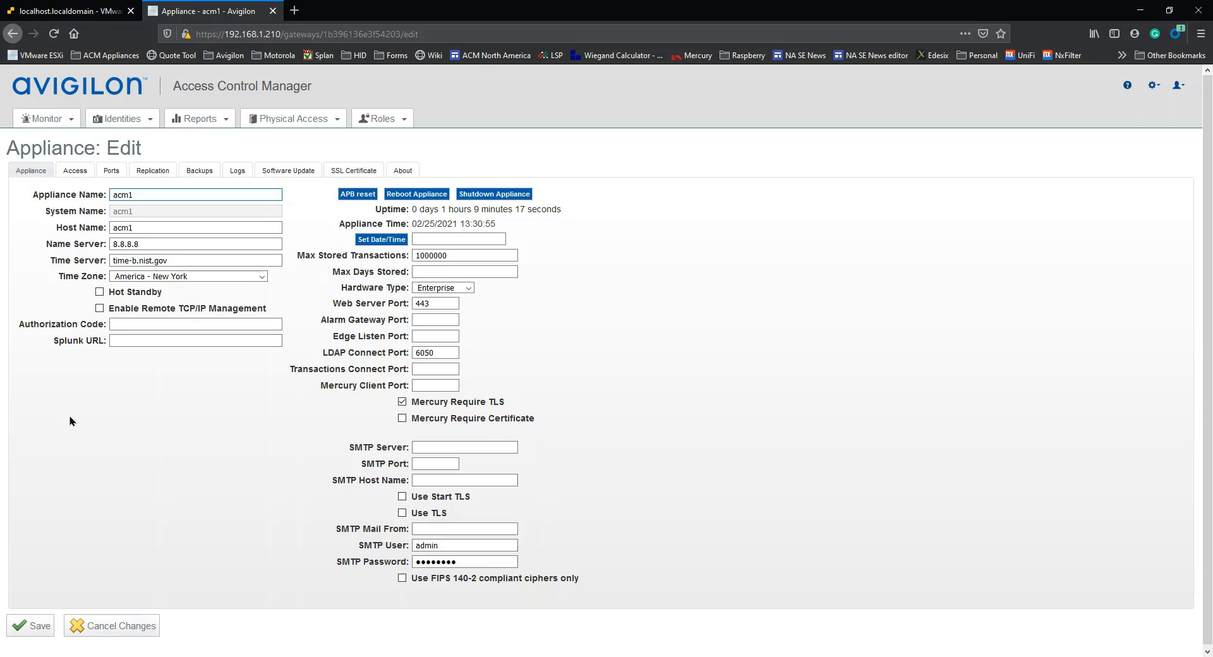
{"action": "left_click", "coordinate": [403, 171]}
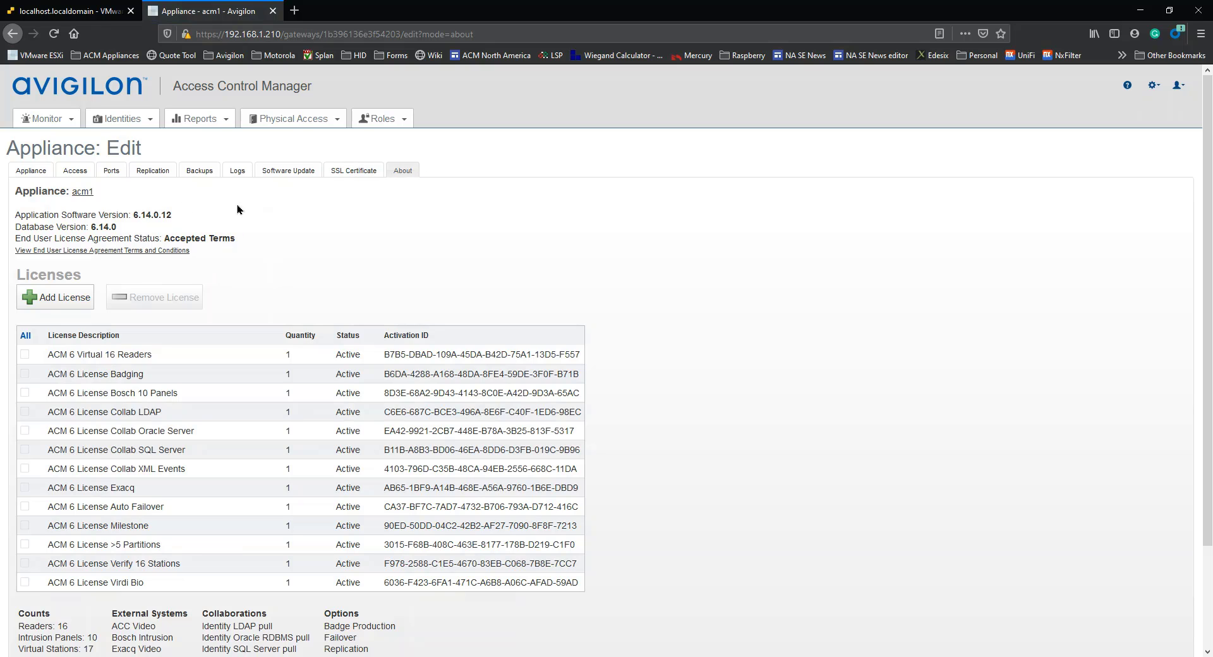
- Add a software update on acm1 with the file ACM-6.16.0.7-20210127-123027.upgrade and save it to start the upload
{"action": "left_click", "coordinate": [286, 171]}
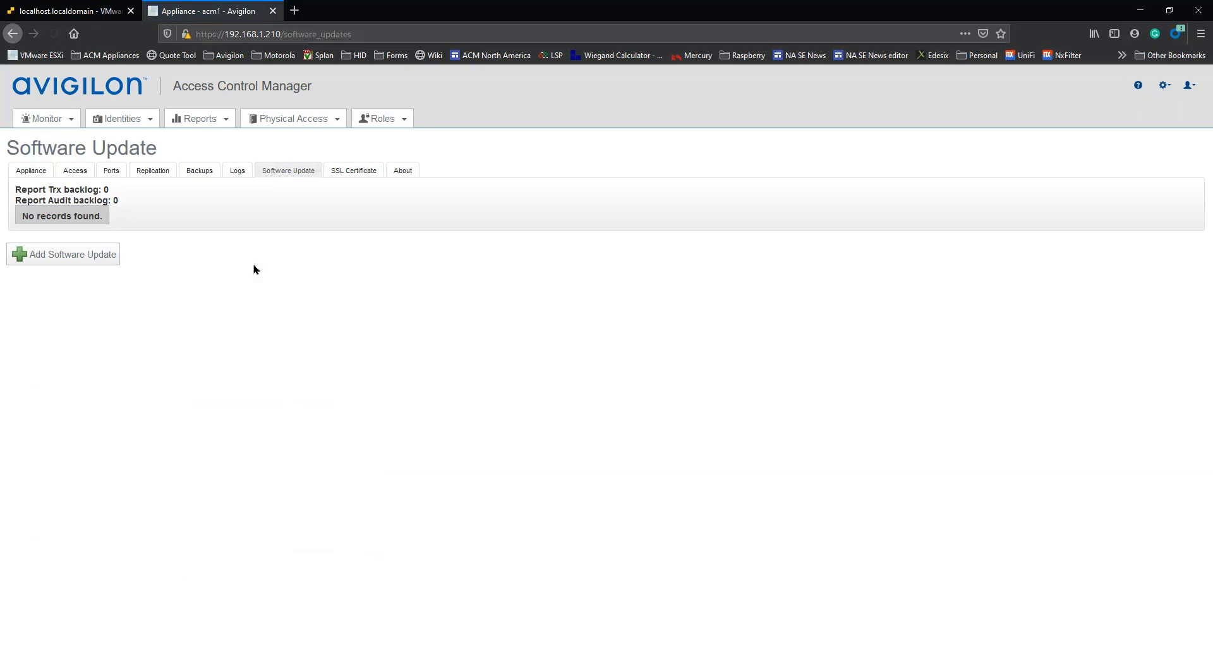
{"action": "left_click", "coordinate": [38, 260]}
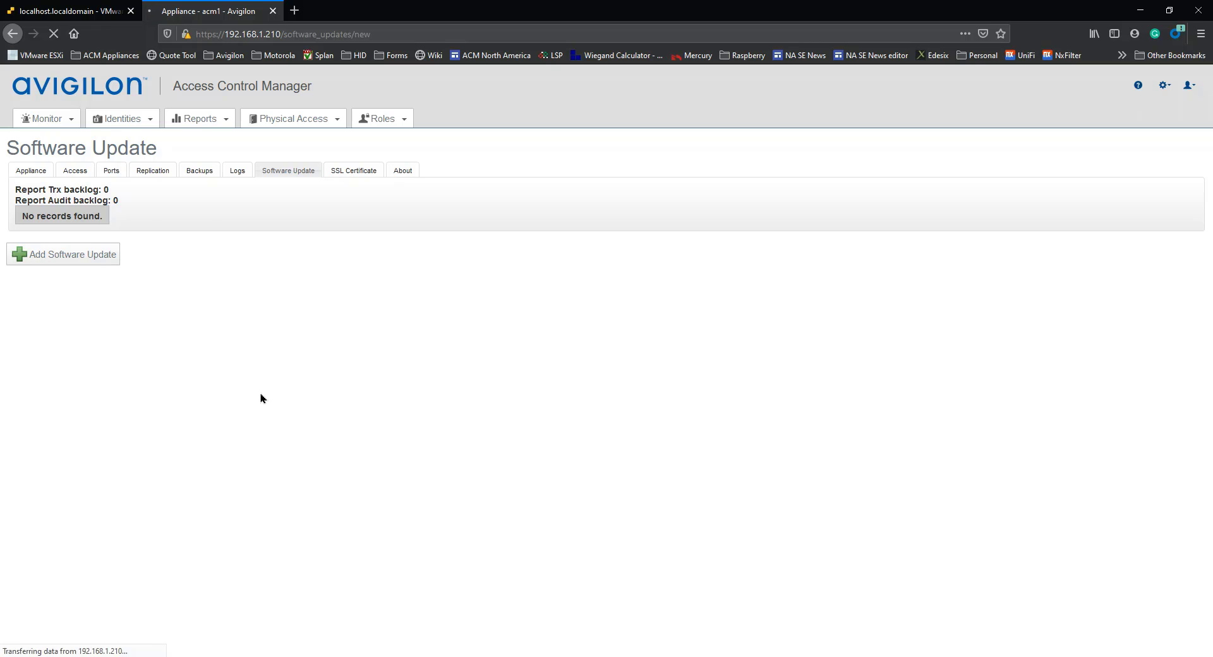
{"action": "left_click", "coordinate": [120, 201]}
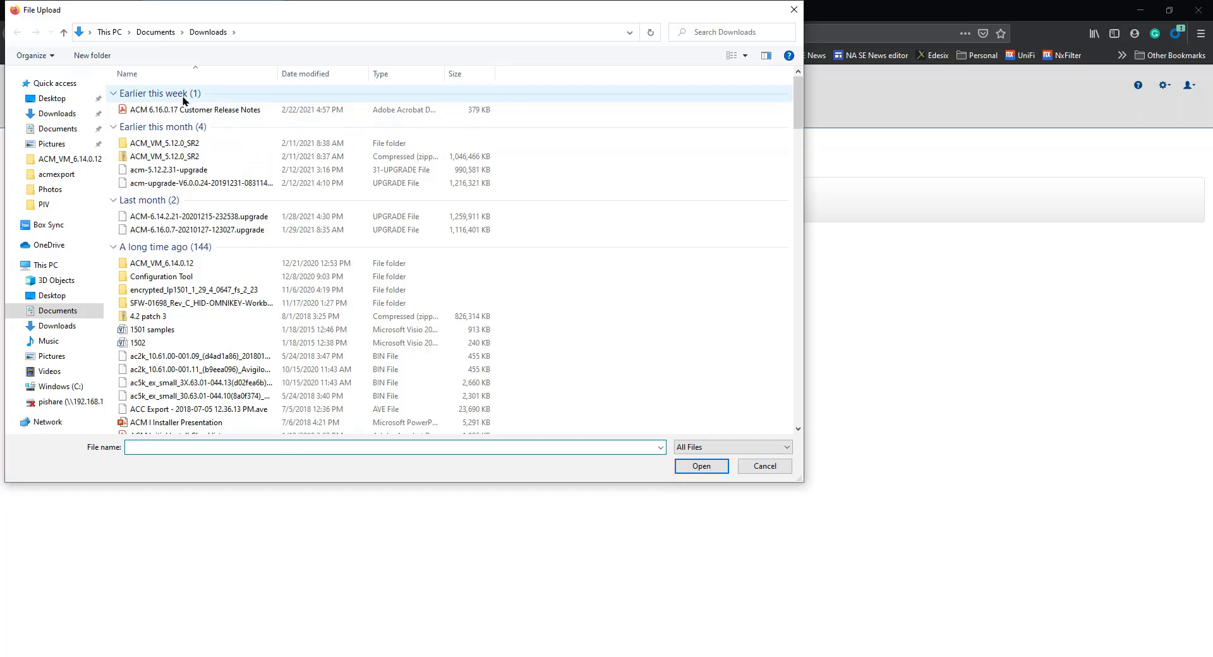
{"action": "left_click", "coordinate": [188, 234]}
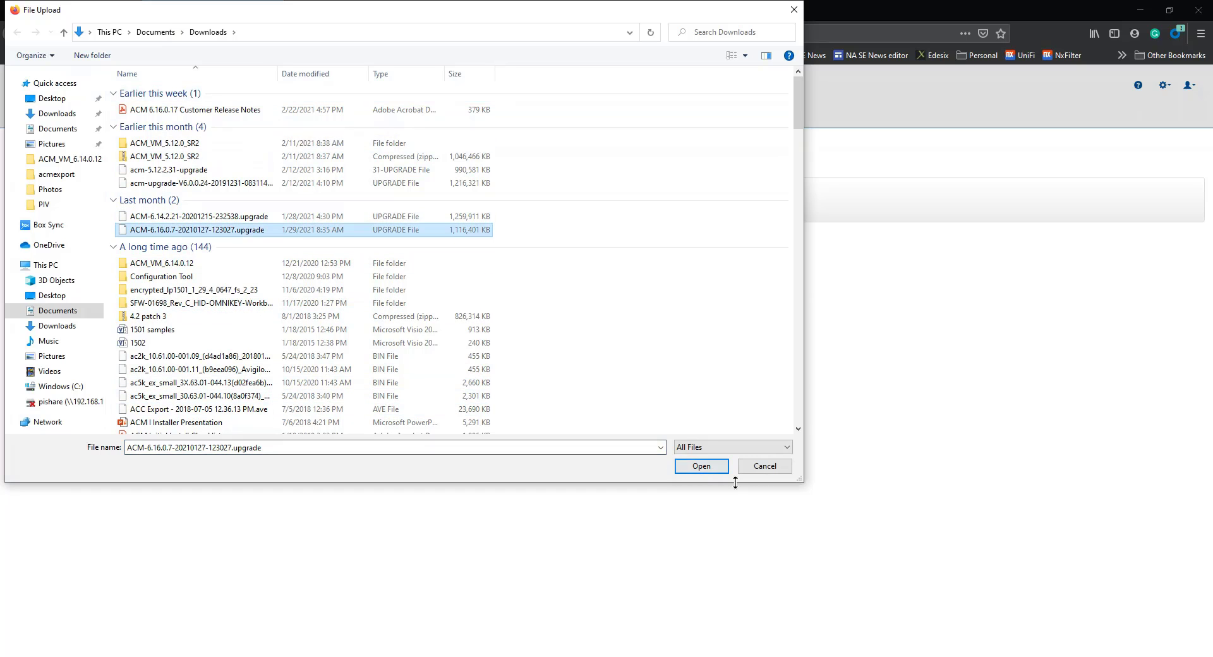
{"action": "left_click", "coordinate": [702, 469]}
{"action": "left_click", "coordinate": [701, 468]}
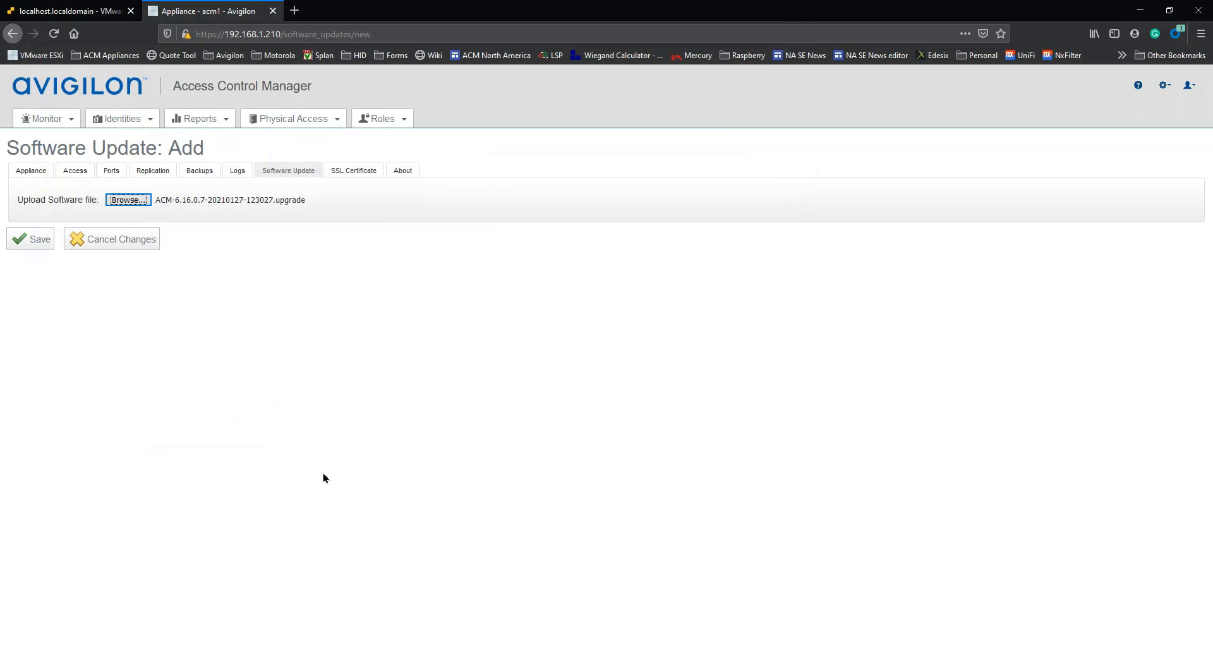
{"action": "left_click", "coordinate": [28, 240]}
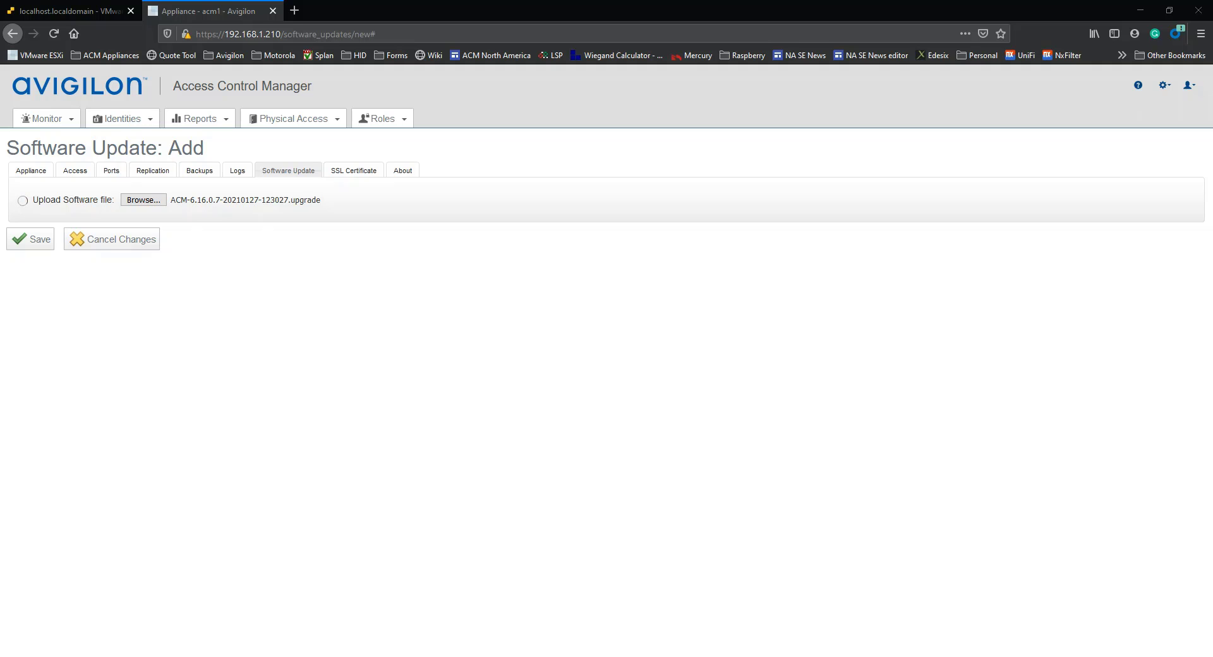
- Bring up the browser window for the second appliance at 192.168.1.212 and sign in as admin with the account password
{"action": "left_click_drag", "start_coordinate": [752, 46], "coordinate": [544, 105]}
{"action": "left_click", "coordinate": [467, 302]}
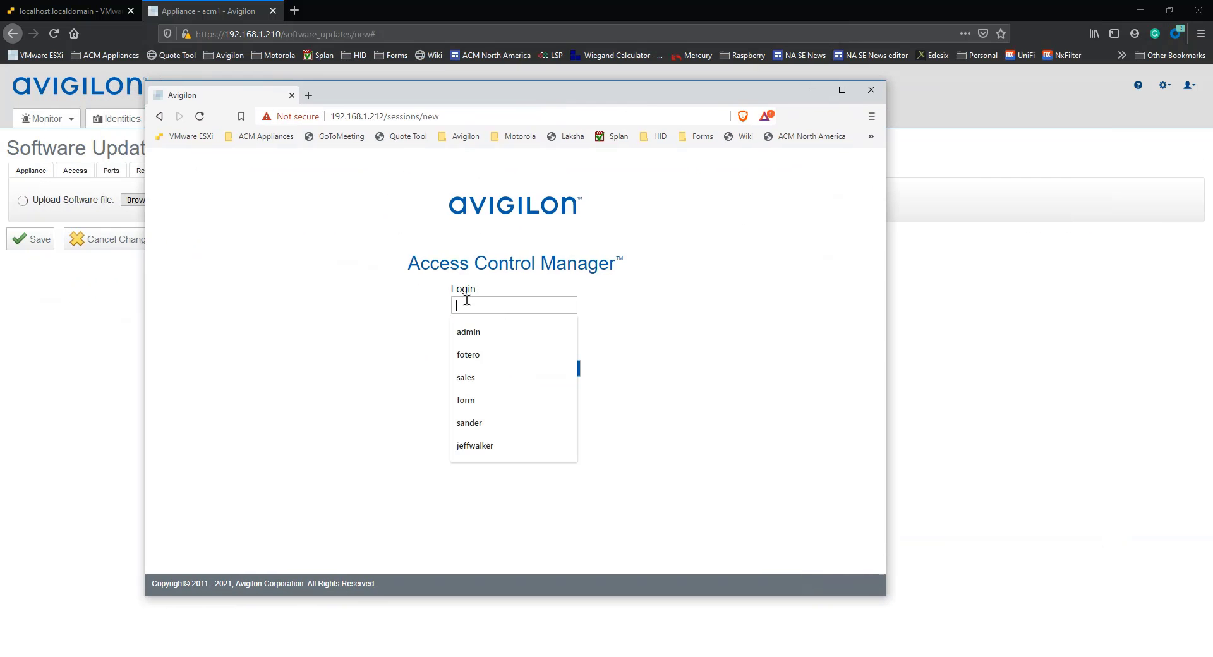
{"action": "left_click", "coordinate": [469, 333]}
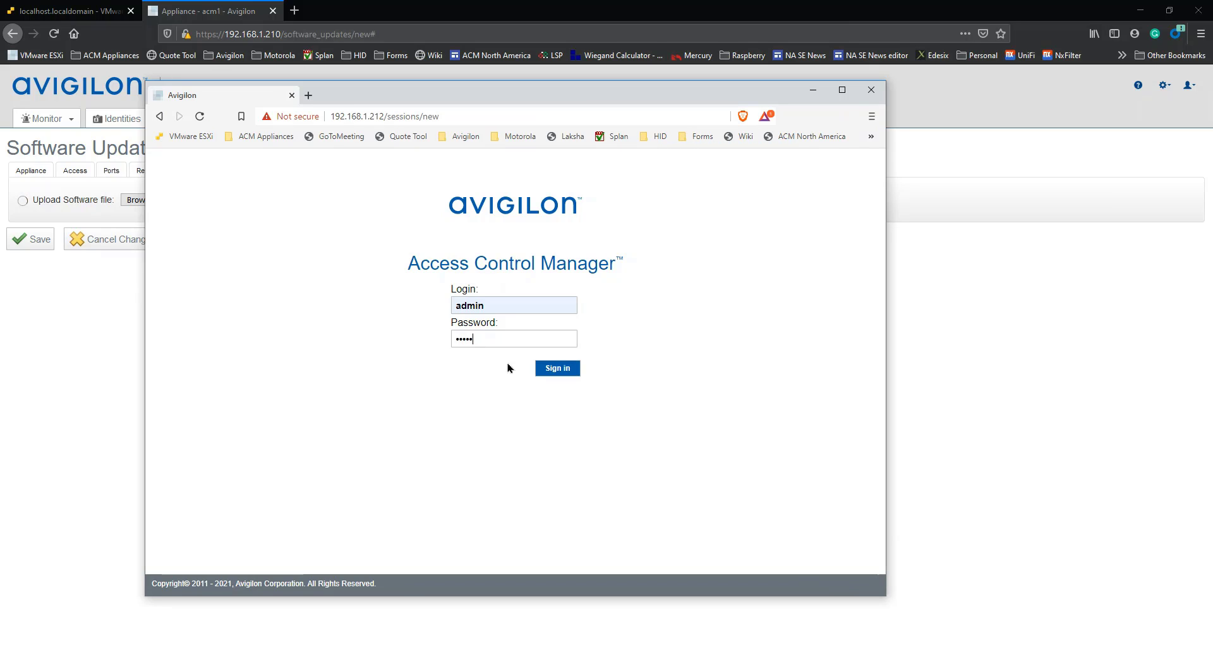
{"action": "left_click", "coordinate": [569, 373]}
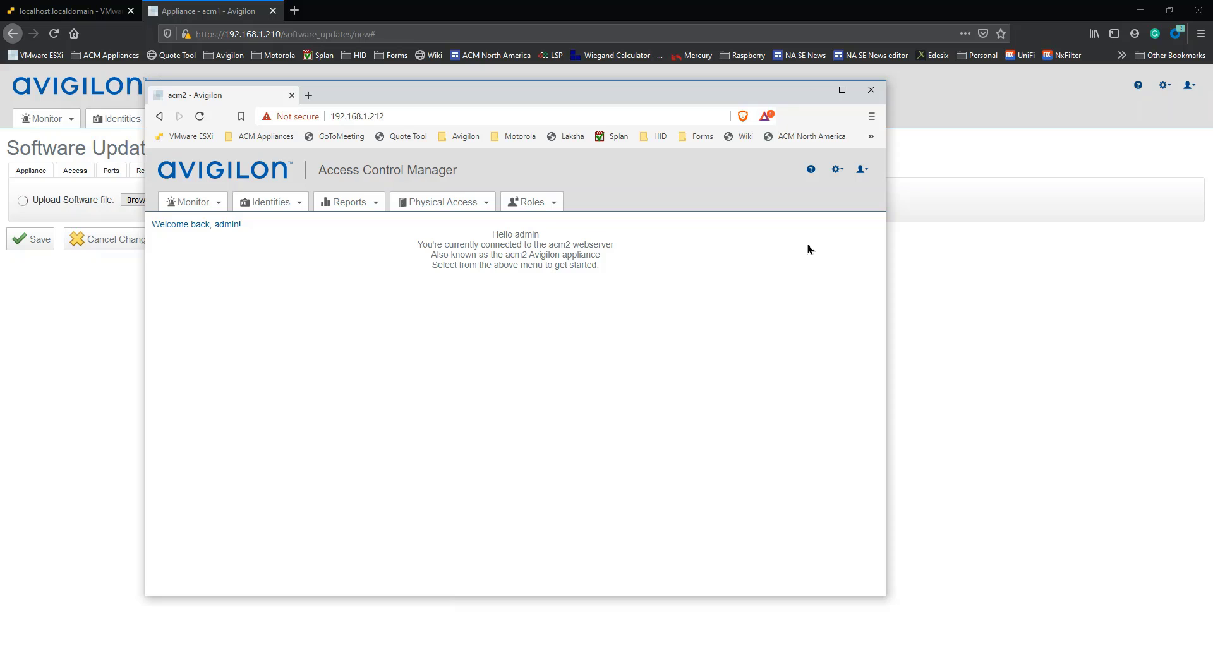
- Open the acm2 appliance for editing from the setup settings
{"action": "left_click", "coordinate": [844, 173]}
{"action": "left_click", "coordinate": [794, 214]}
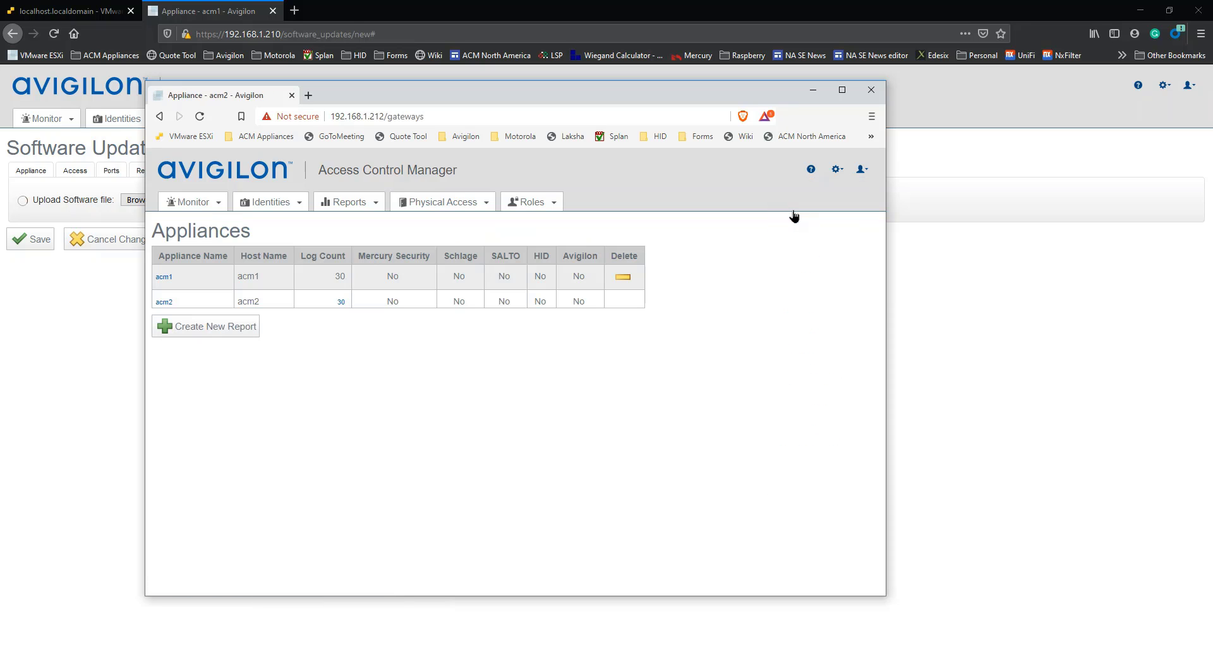
{"action": "left_click", "coordinate": [163, 302]}
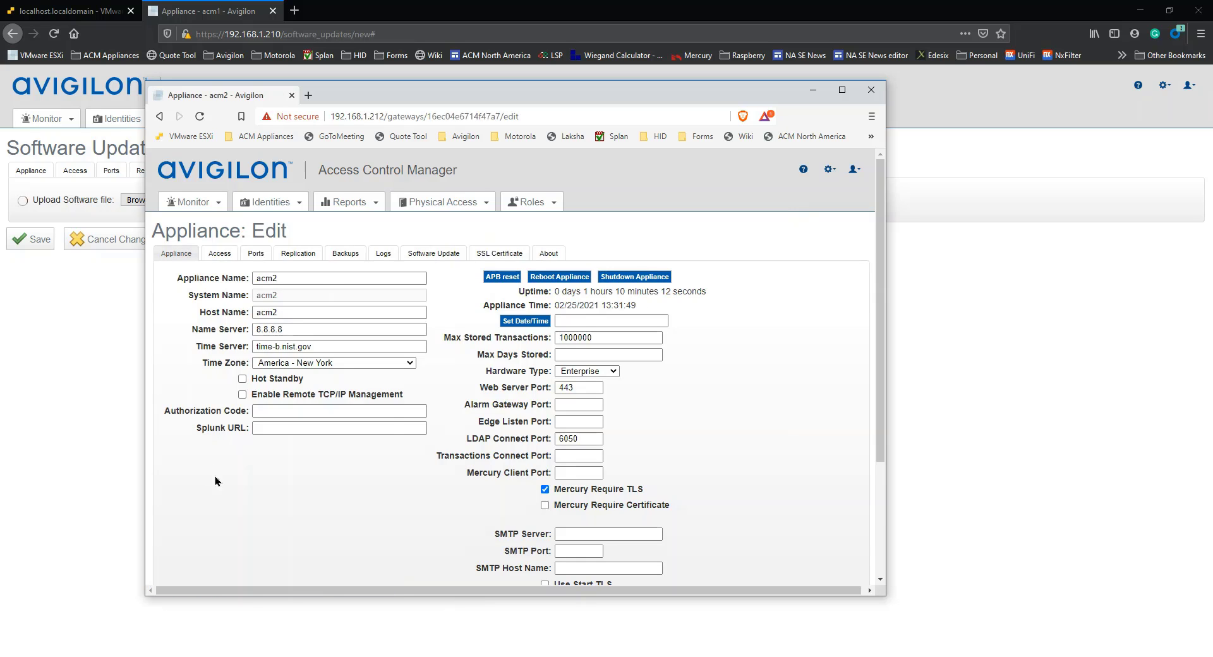
- Add a software update on acm2 with the file ACM-6.16.0.7-20210127-123027.upgrade, save it to start the upload and move the window aside
{"action": "left_click", "coordinate": [435, 255]}
{"action": "left_click", "coordinate": [220, 336]}
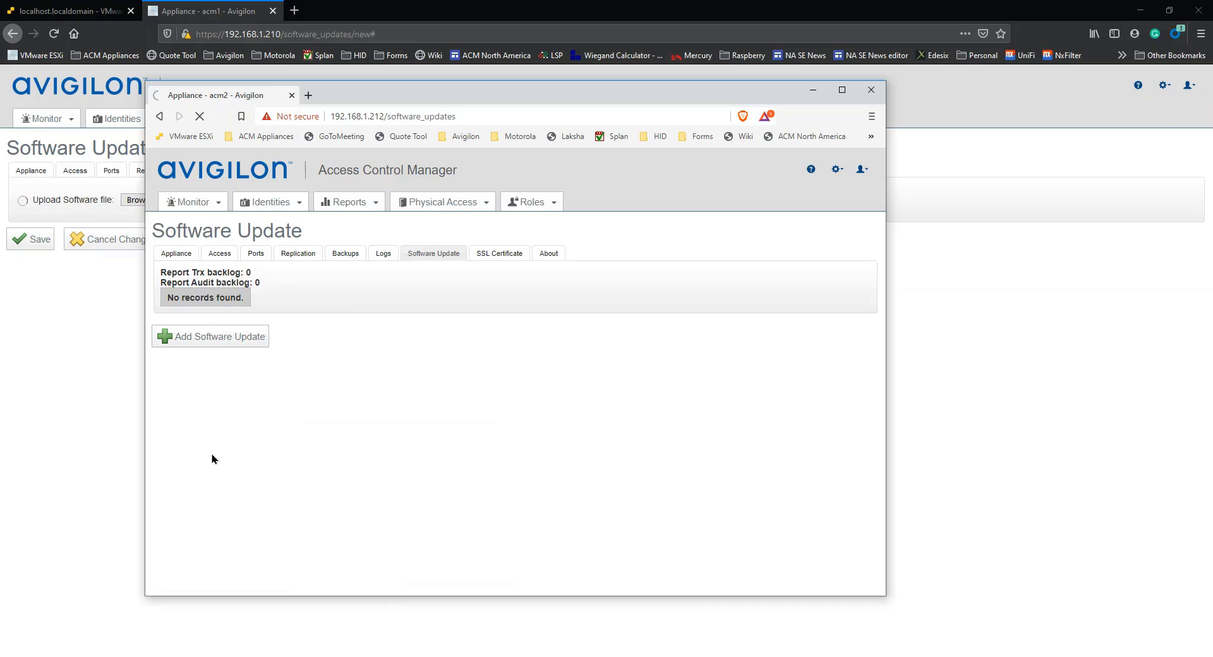
{"action": "left_click", "coordinate": [271, 283]}
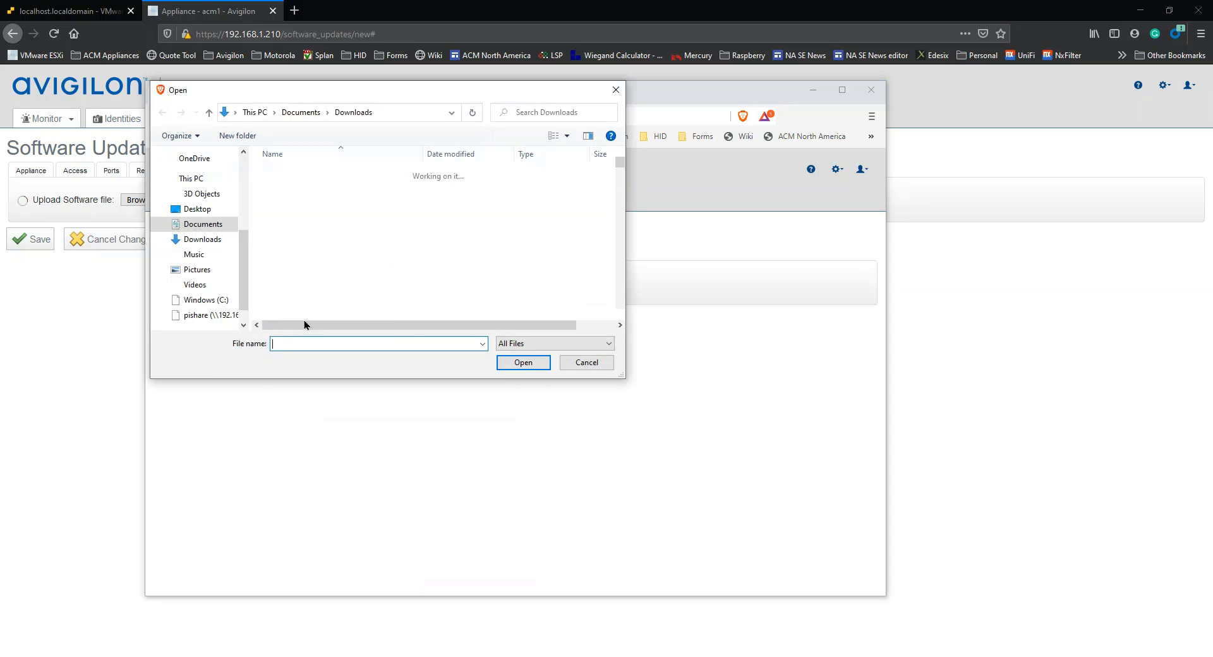
{"action": "double_click", "coordinate": [320, 309]}
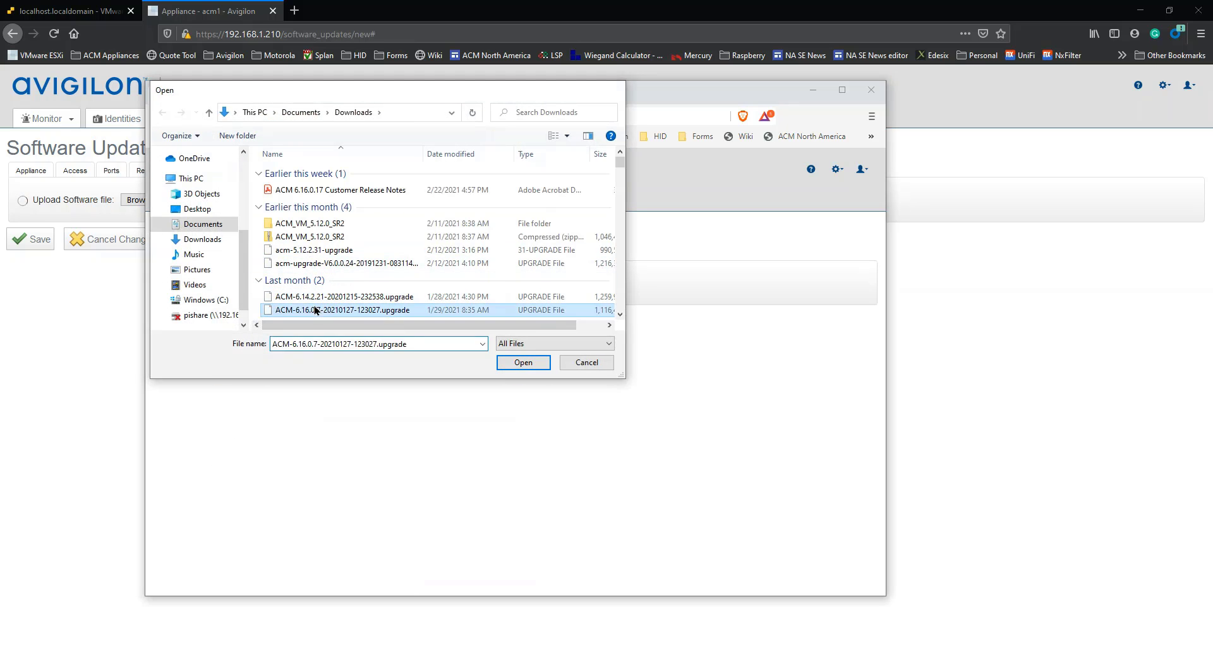
{"action": "left_click", "coordinate": [175, 321]}
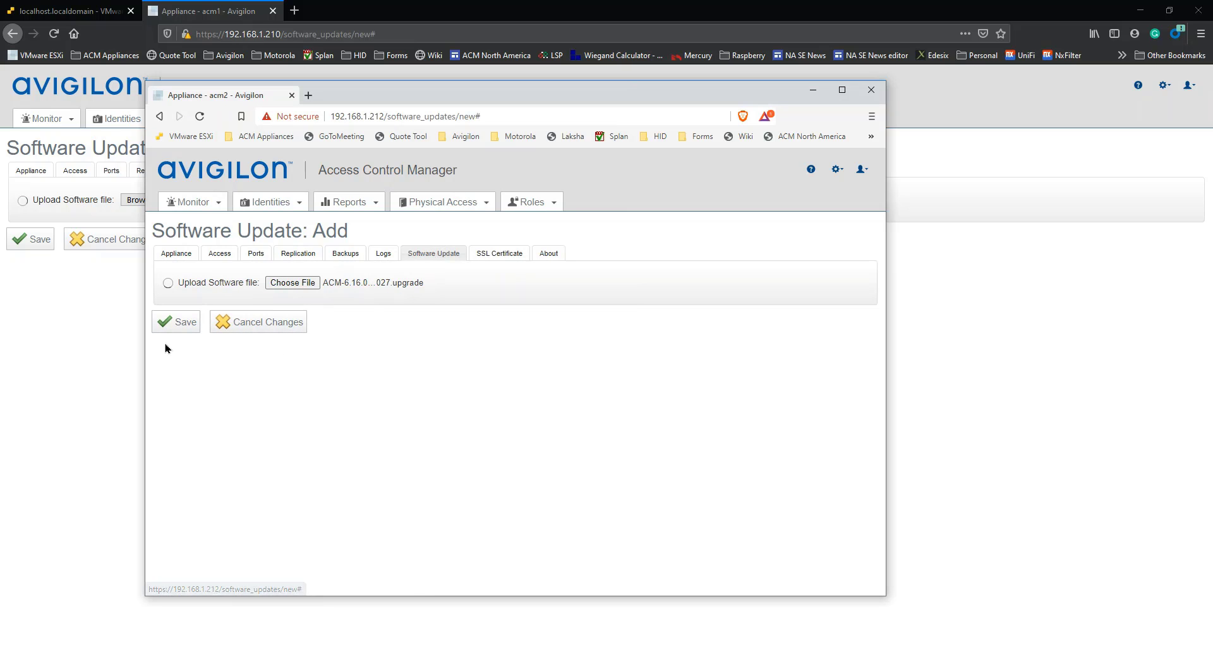
{"action": "left_click_drag", "start_coordinate": [429, 96], "coordinate": [1212, 74]}
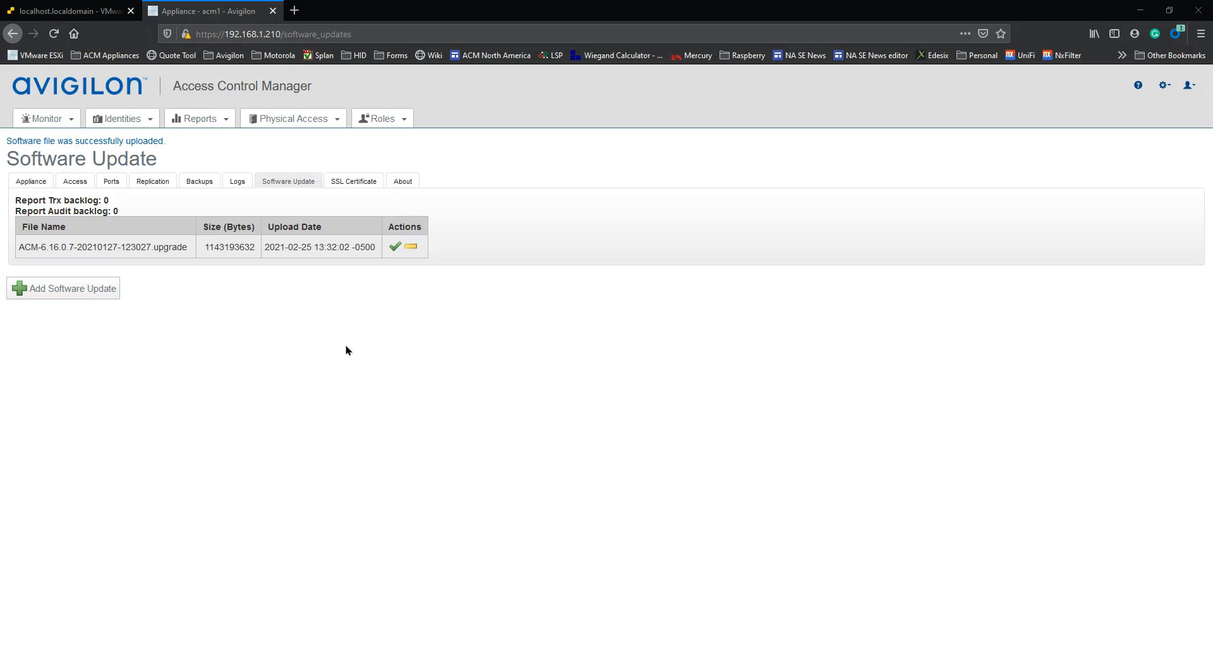
- Disable replication in the replication settings of the acm1 appliance and save the change
{"action": "left_click", "coordinate": [155, 185]}
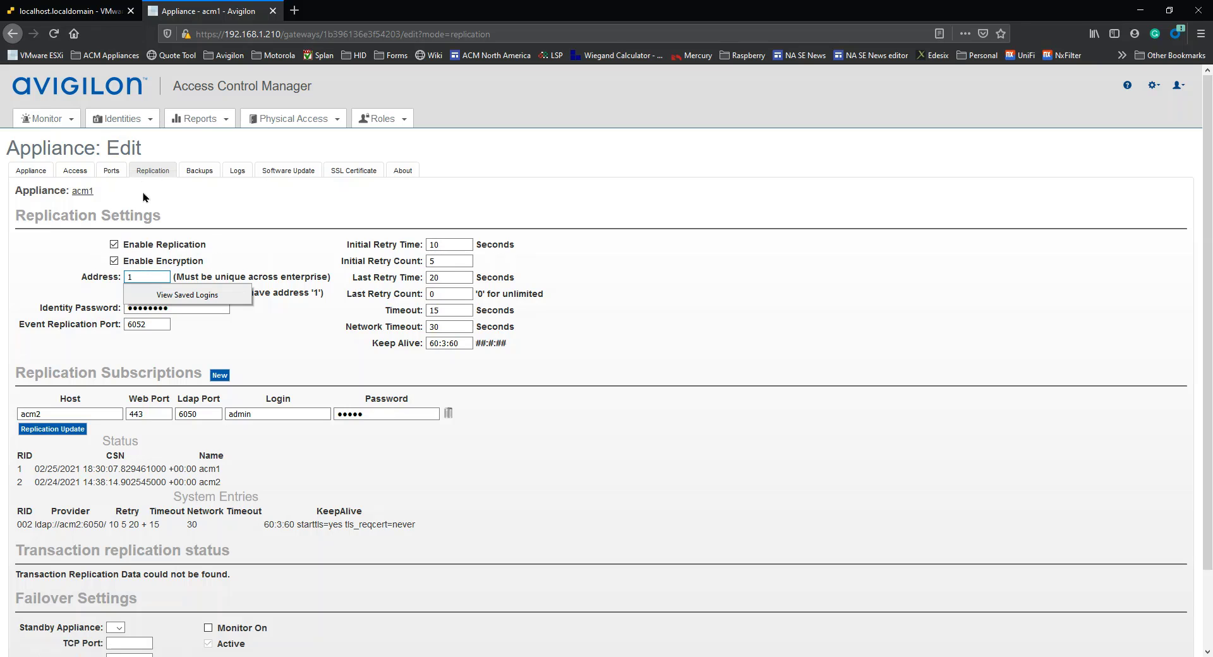
{"action": "left_click", "coordinate": [115, 244]}
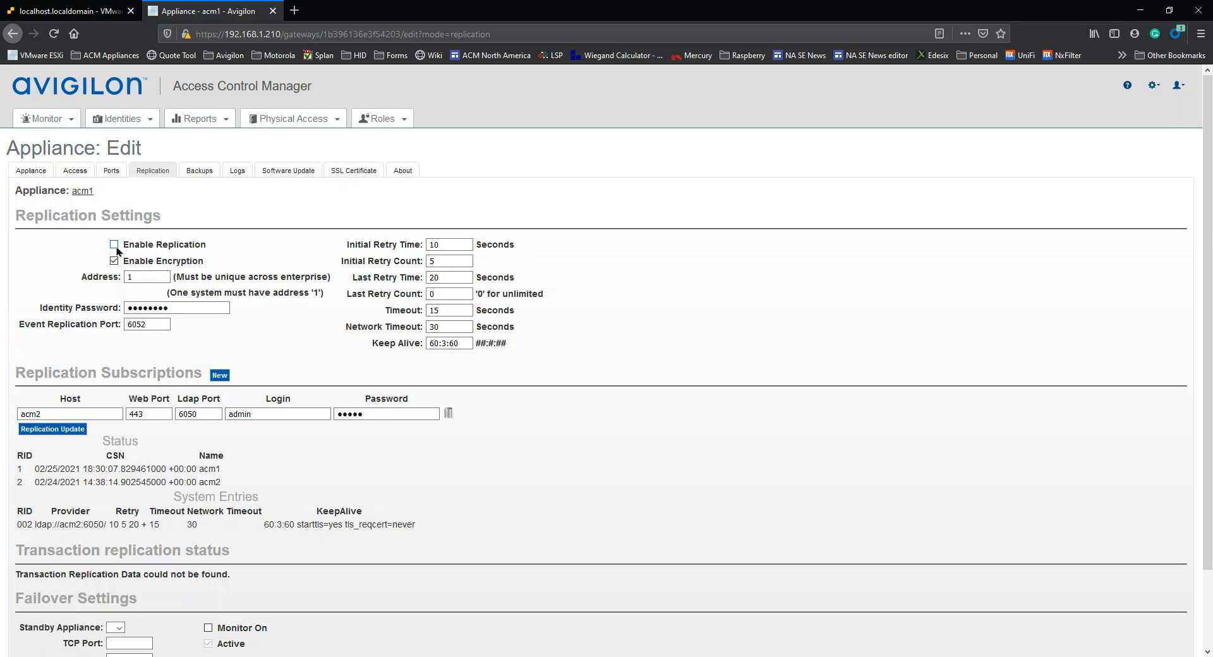
{"action": "scroll", "coordinate": [164, 253], "scroll_direction": "down", "scroll_amount": 2}
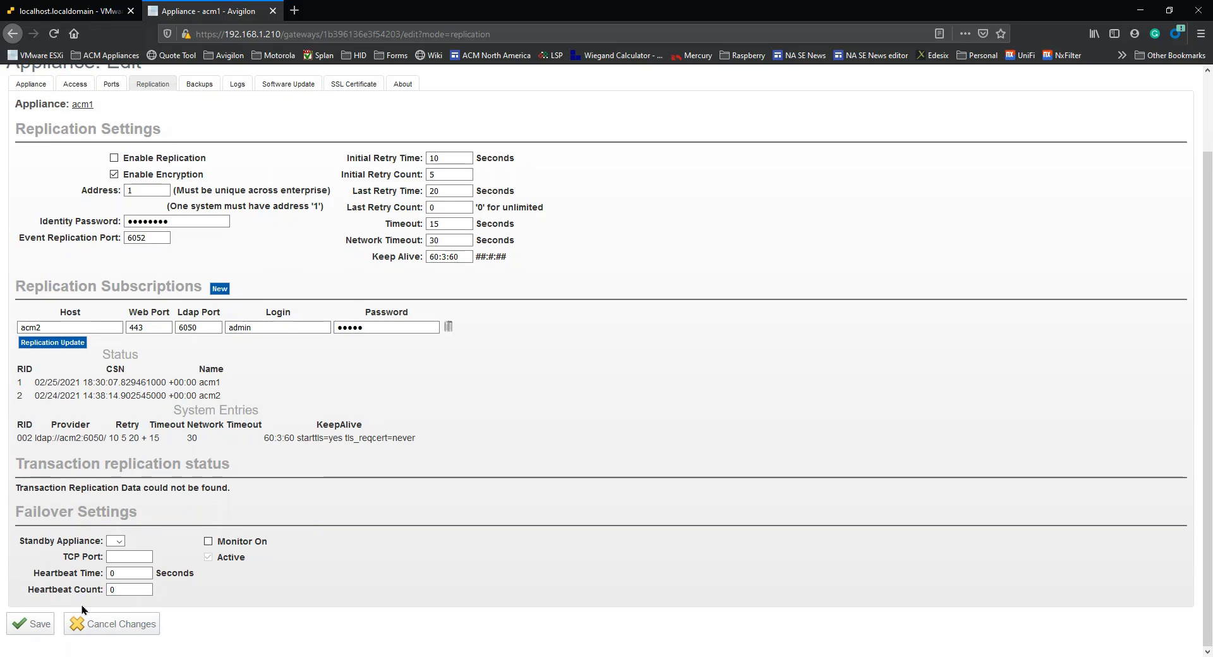
{"action": "left_click", "coordinate": [37, 626]}
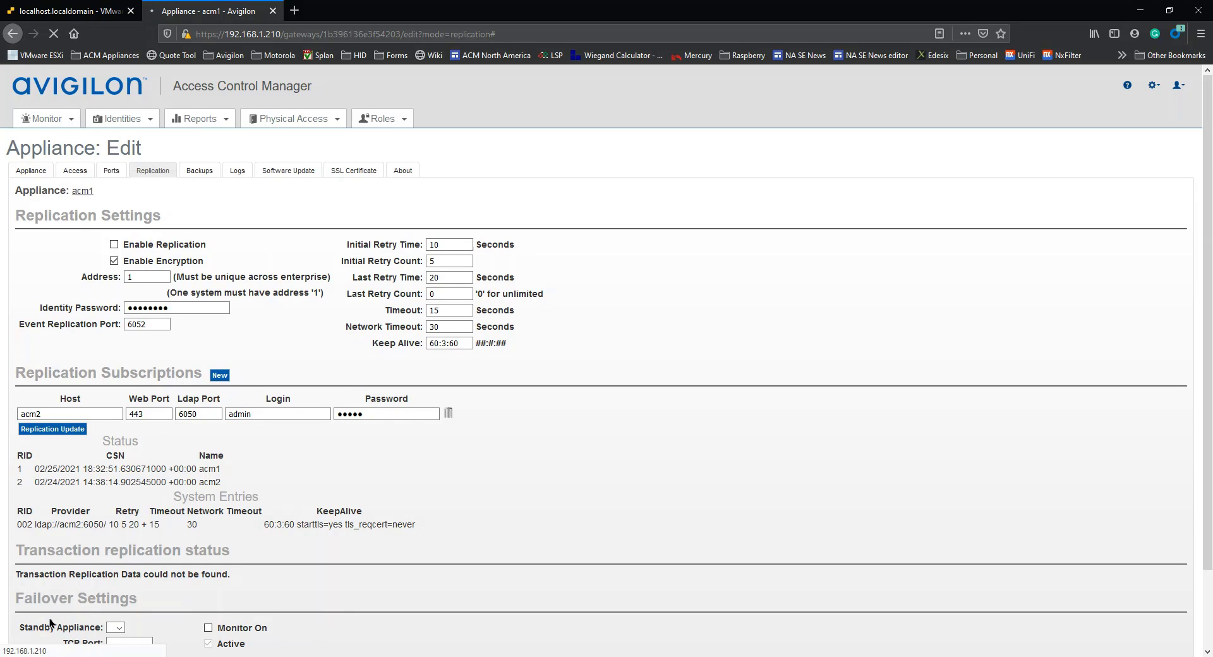
- Bring back the acm2 window, disable replication in that appliance's replication settings, and save the change
{"action": "left_click_drag", "start_coordinate": [1212, 95], "coordinate": [718, 93]}
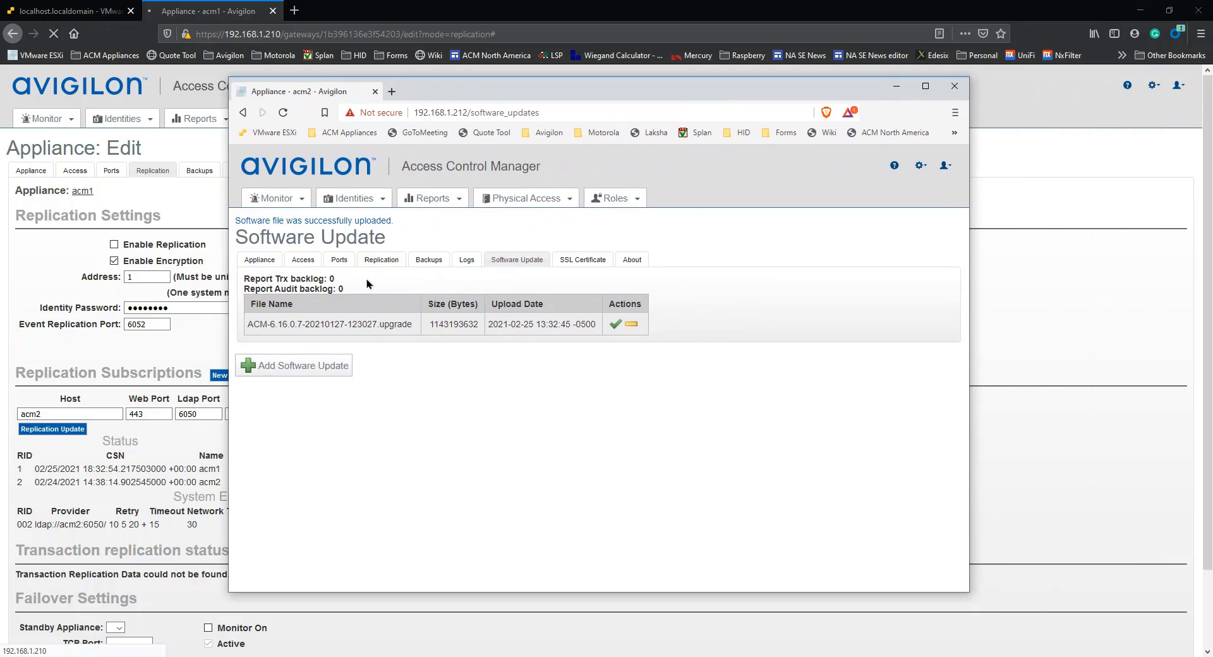
{"action": "left_click", "coordinate": [379, 263]}
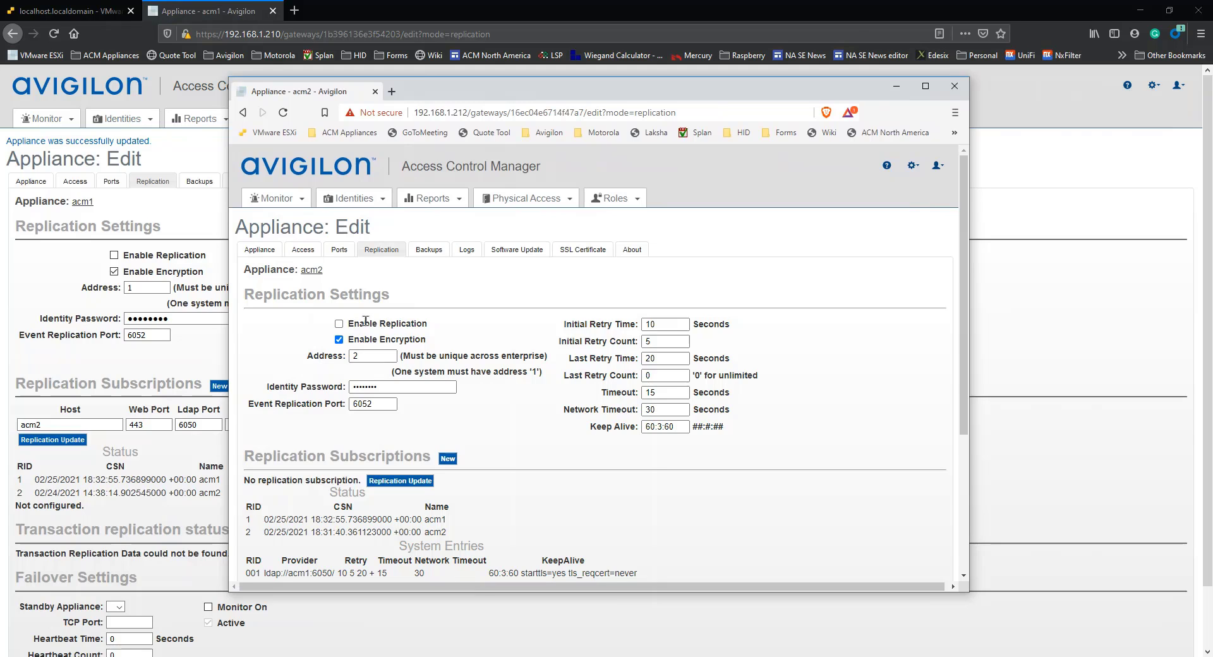
{"action": "scroll", "coordinate": [459, 430], "scroll_direction": "down", "scroll_amount": 3}
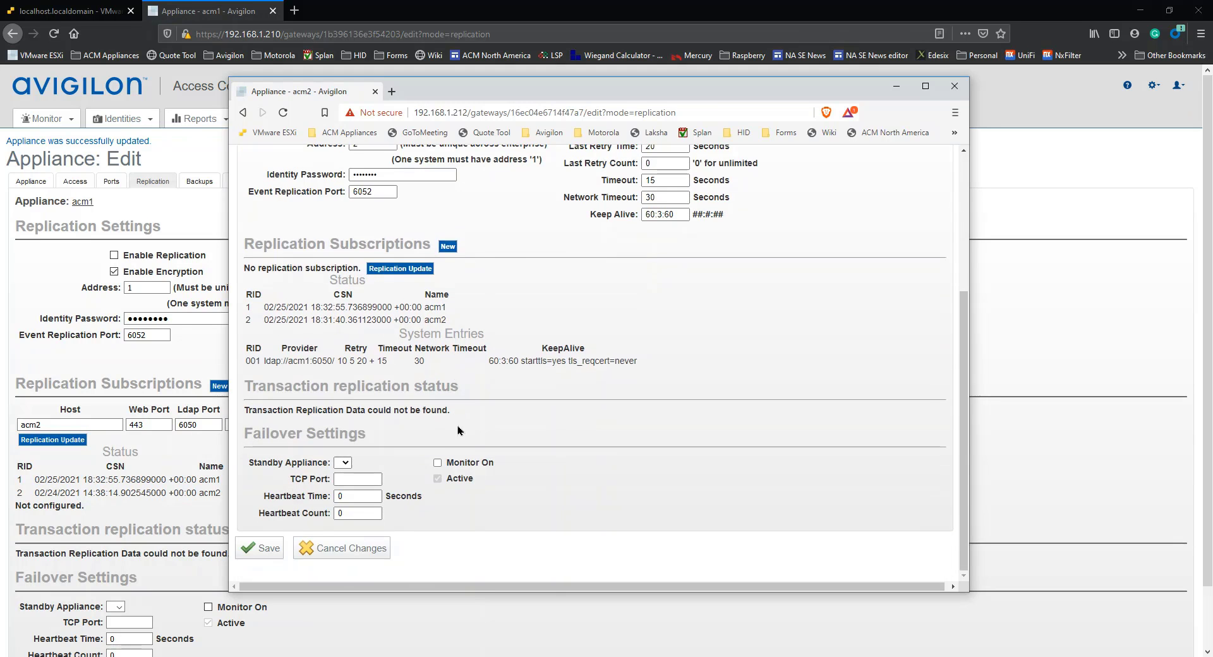
{"action": "left_click", "coordinate": [262, 552]}
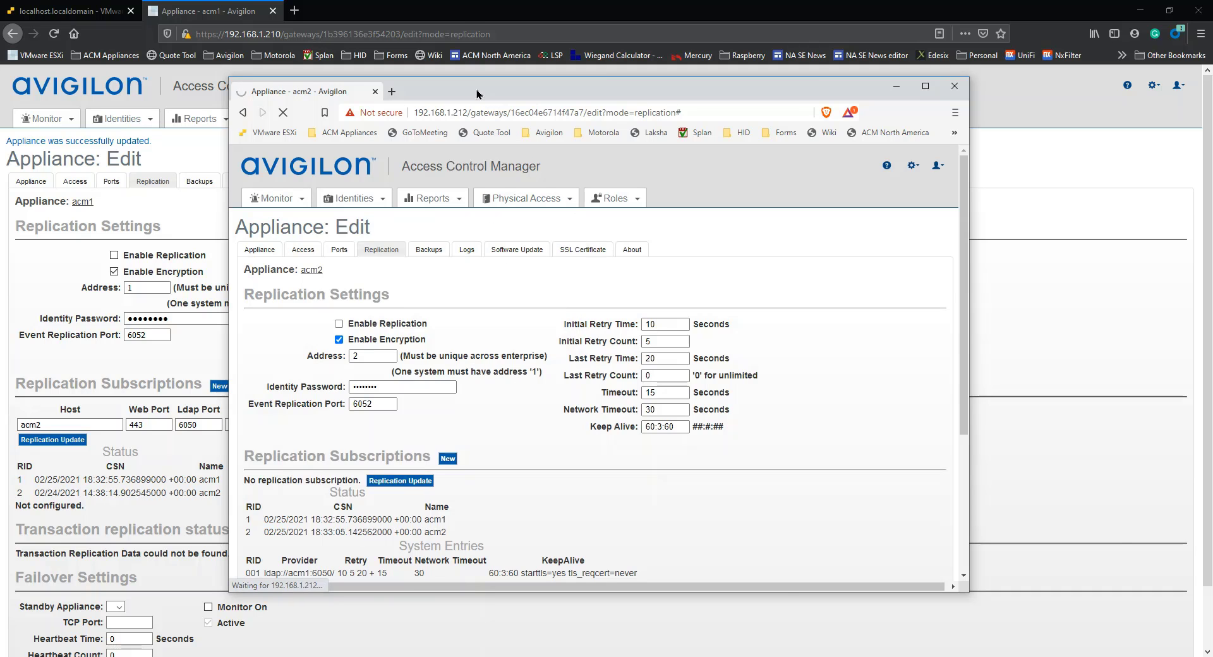
{"action": "left_click_drag", "start_coordinate": [478, 93], "coordinate": [1212, 61]}
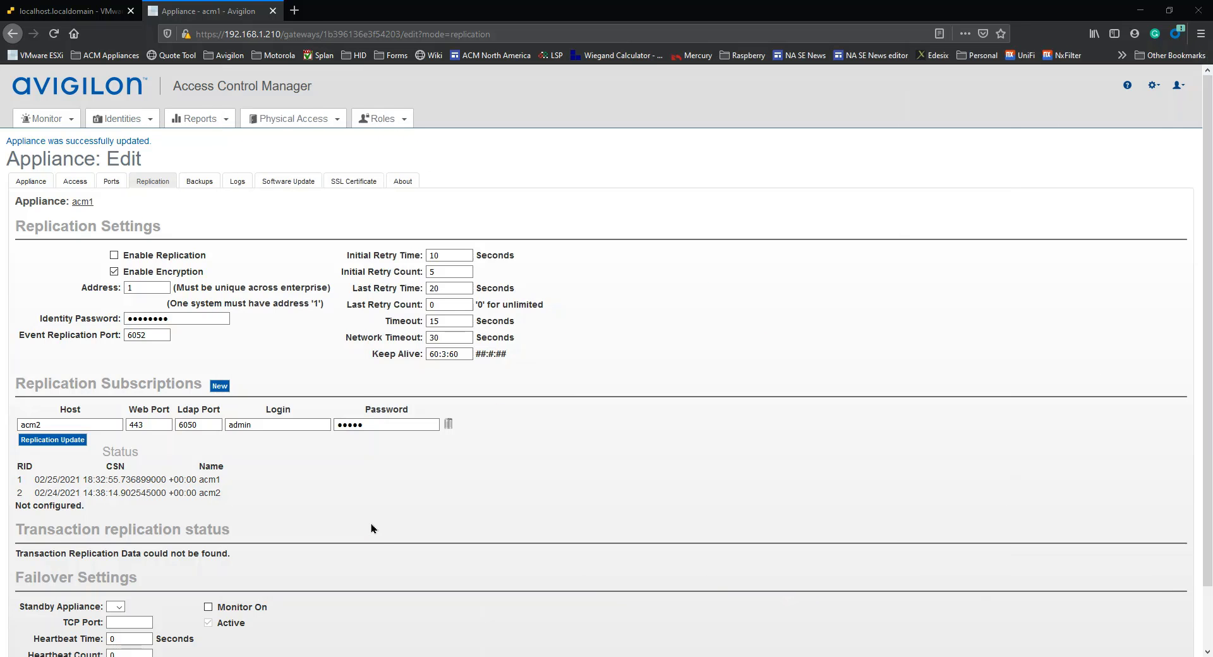
- Apply the uploaded ACM-6.16.0.7-20210127-123027.upgrade software update on acm1 and confirm it
{"action": "left_click", "coordinate": [287, 186]}
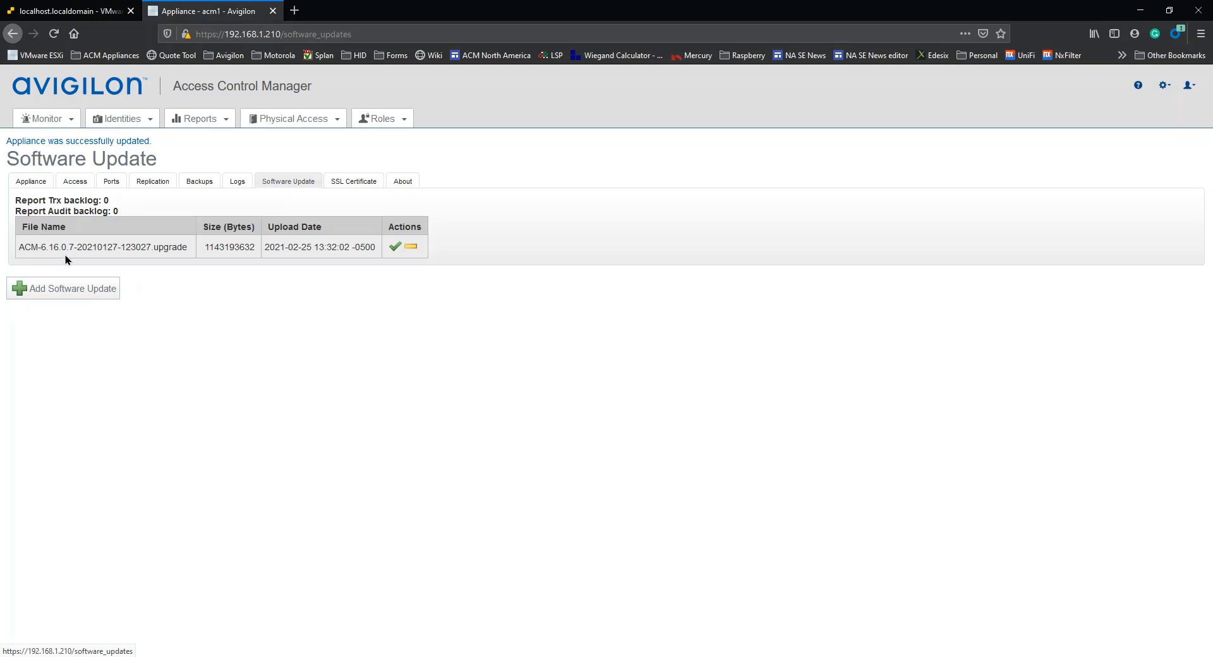
{"action": "left_click", "coordinate": [396, 248]}
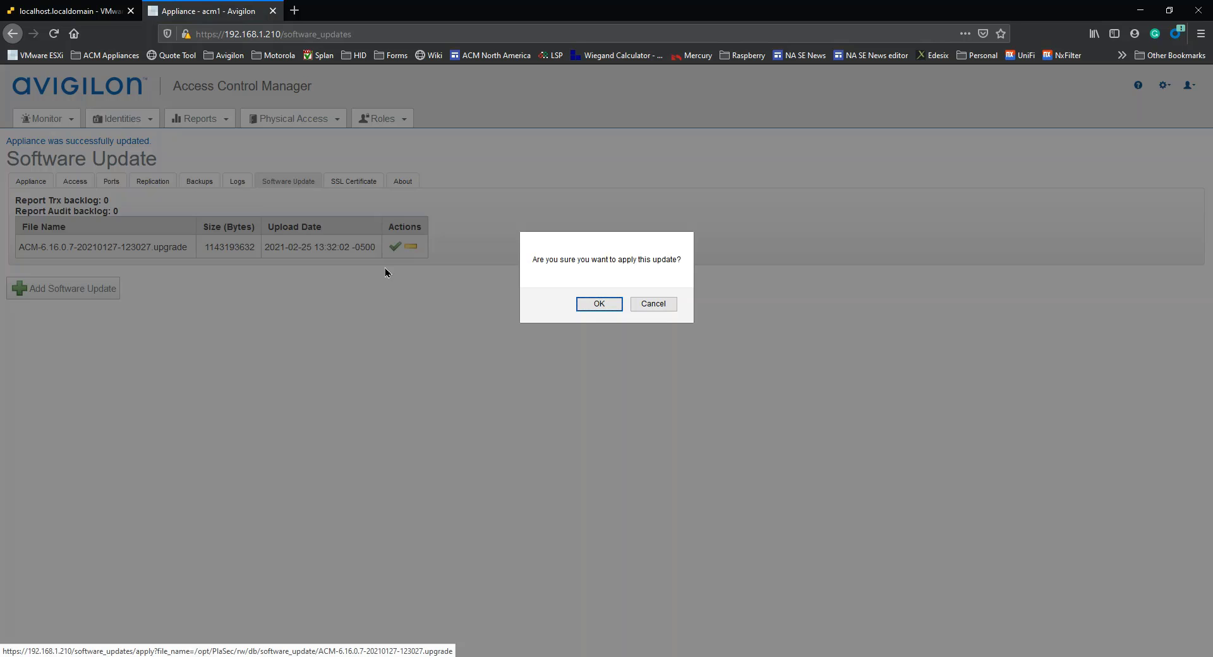
{"action": "left_click", "coordinate": [598, 304]}
- Bring back the acm2 window and apply its uploaded ACM-6.16.0.7-20210127-123027.upgrade software update, confirming it
{"action": "left_click_drag", "start_coordinate": [1212, 123], "coordinate": [592, 96]}
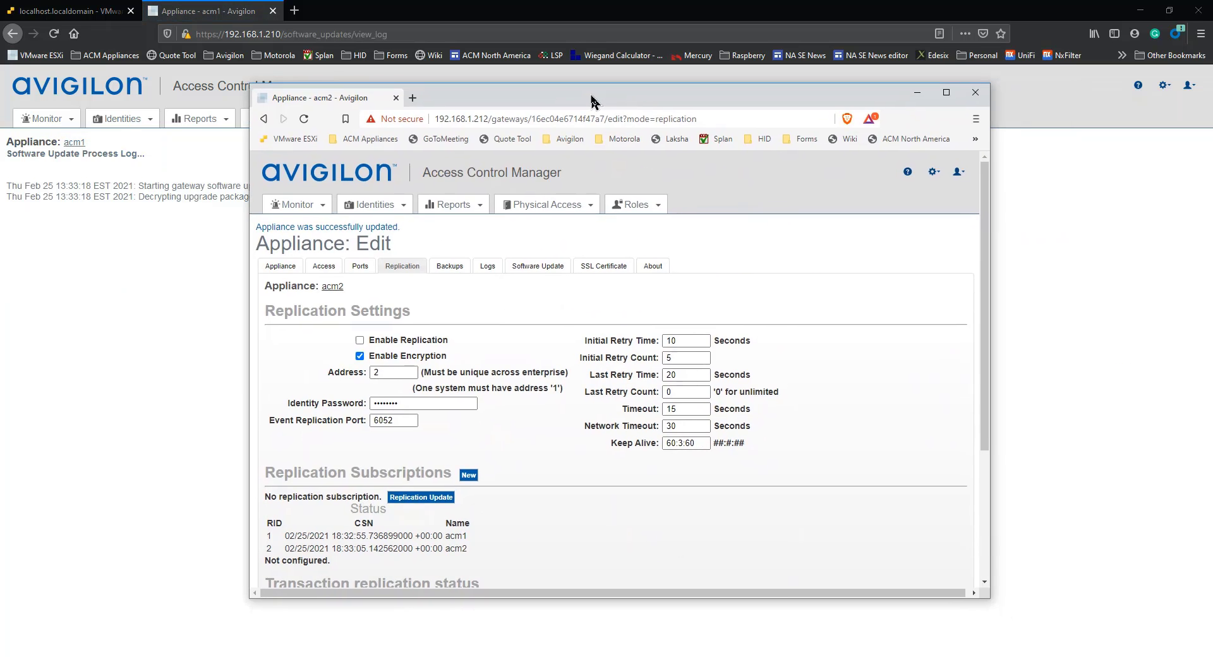
{"action": "left_click", "coordinate": [533, 268]}
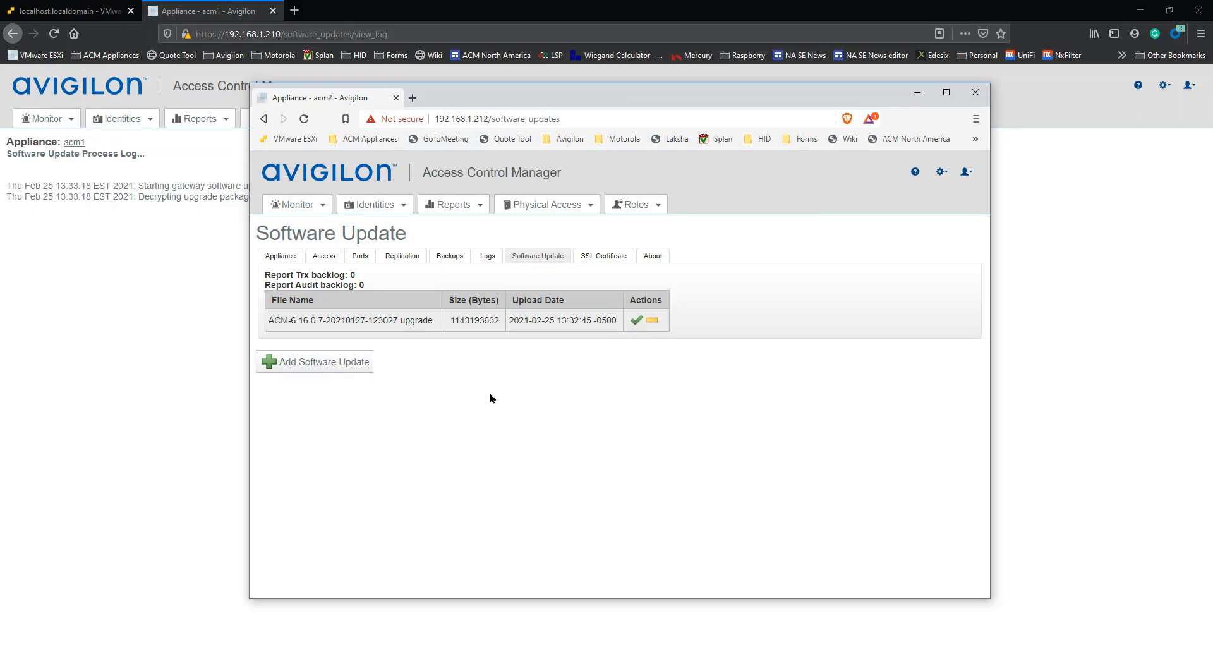
{"action": "left_click", "coordinate": [636, 321]}
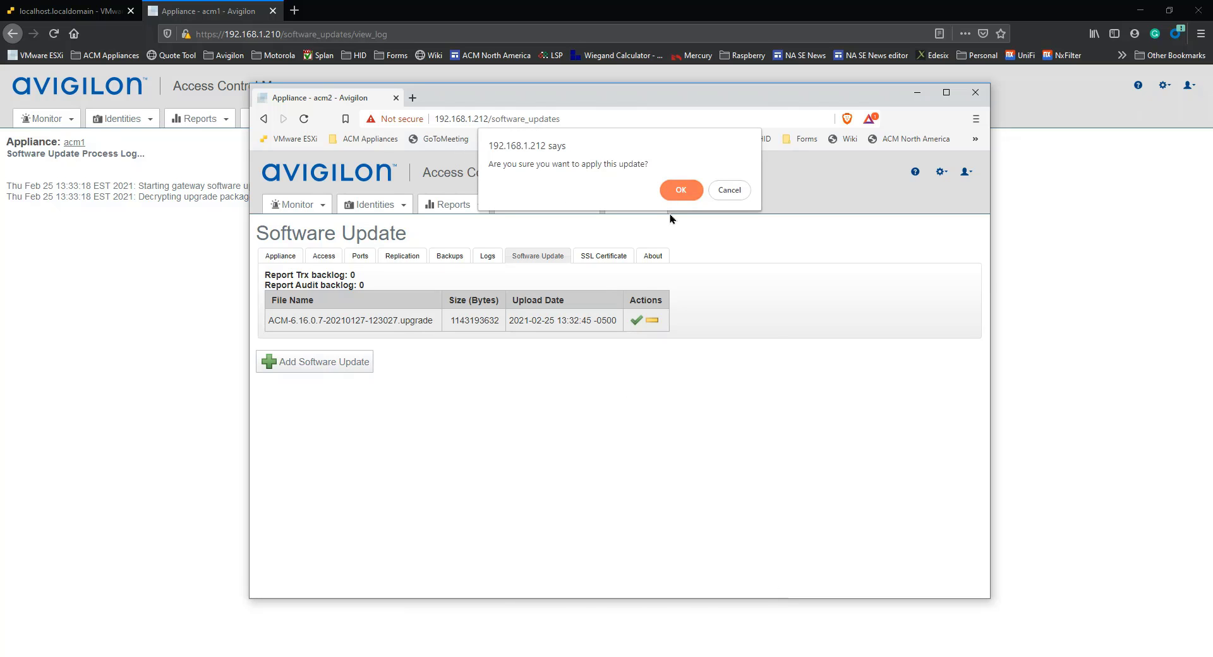
{"action": "left_click", "coordinate": [683, 191]}
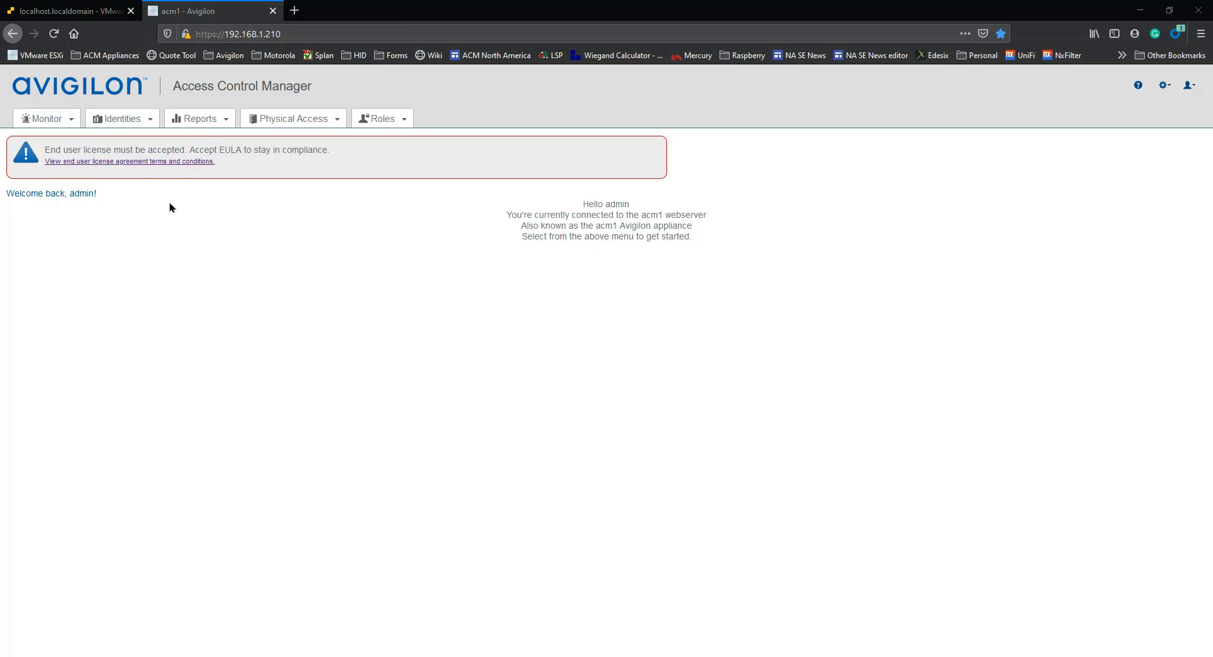
- Open the end user license agreement on acm1, accept its terms, and submit the acceptance
{"action": "left_click", "coordinate": [121, 163]}
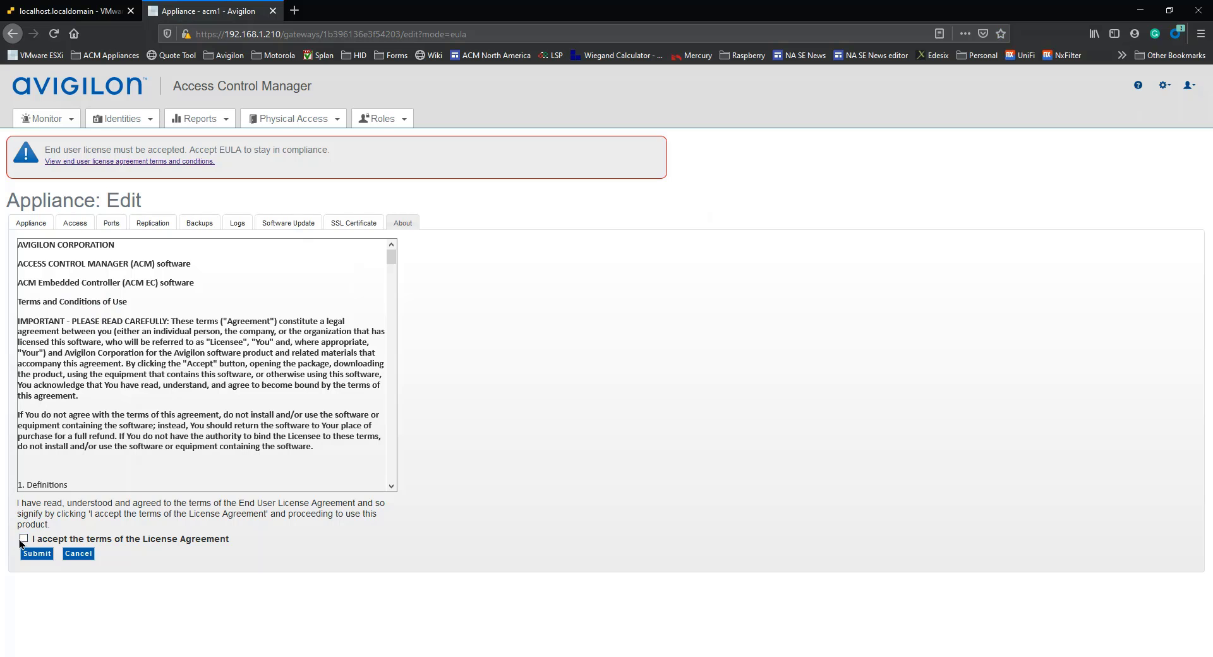
{"action": "scroll", "coordinate": [153, 389], "scroll_direction": "down", "scroll_amount": 10}
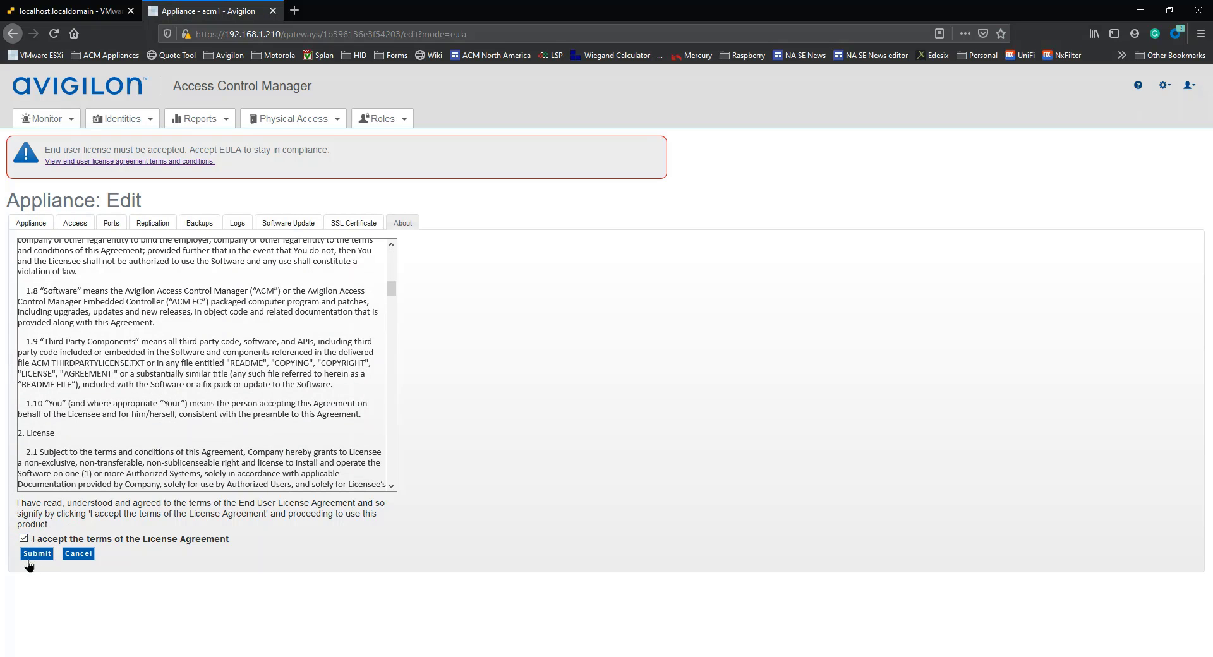
{"action": "left_click", "coordinate": [28, 558]}
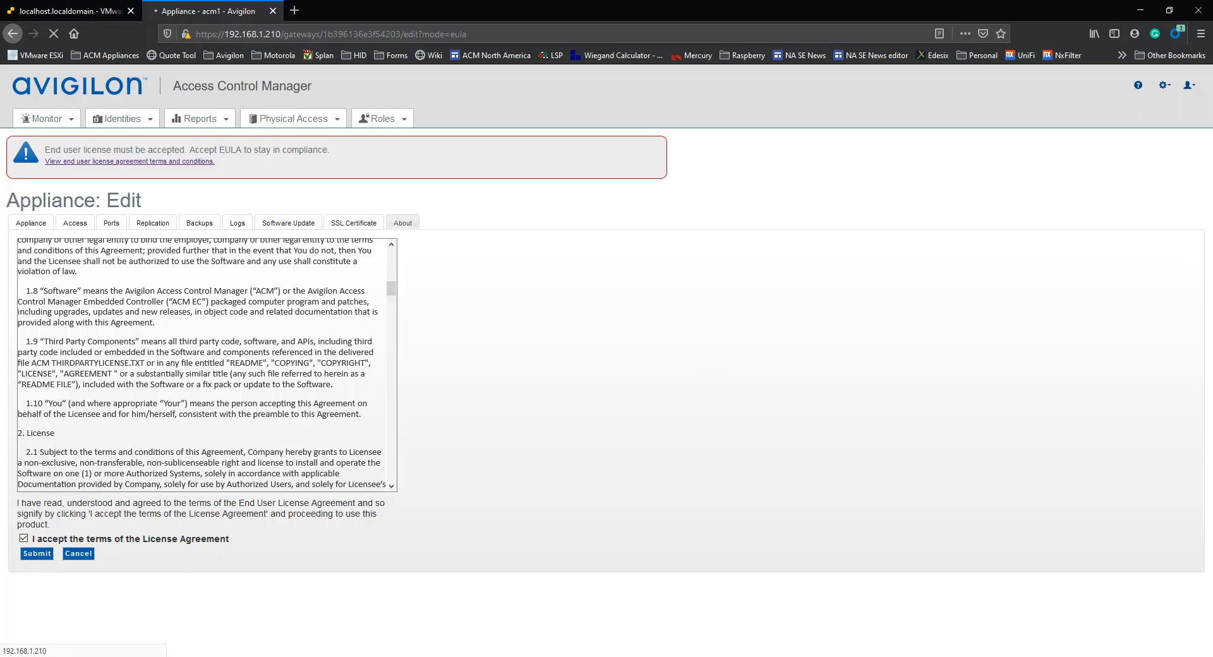
- Switch to the acm2 window, open its end user license agreement, accept the terms, and submit the acceptance
{"action": "key", "text": "alt+Tab"}
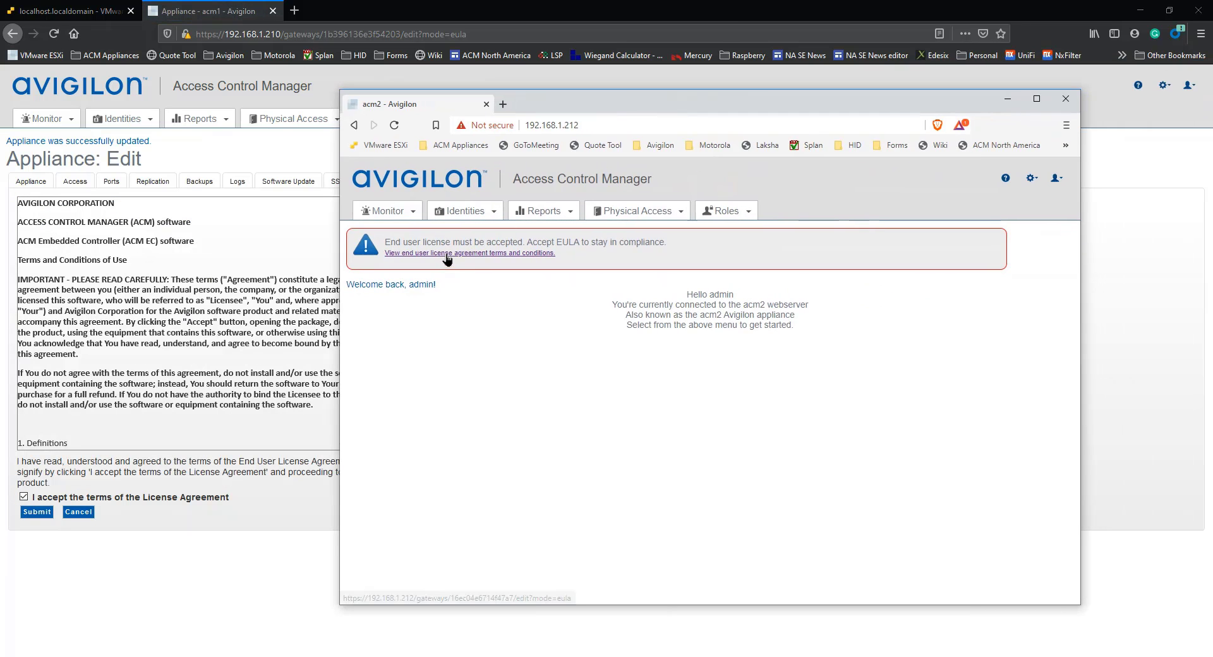
{"action": "left_click", "coordinate": [447, 253]}
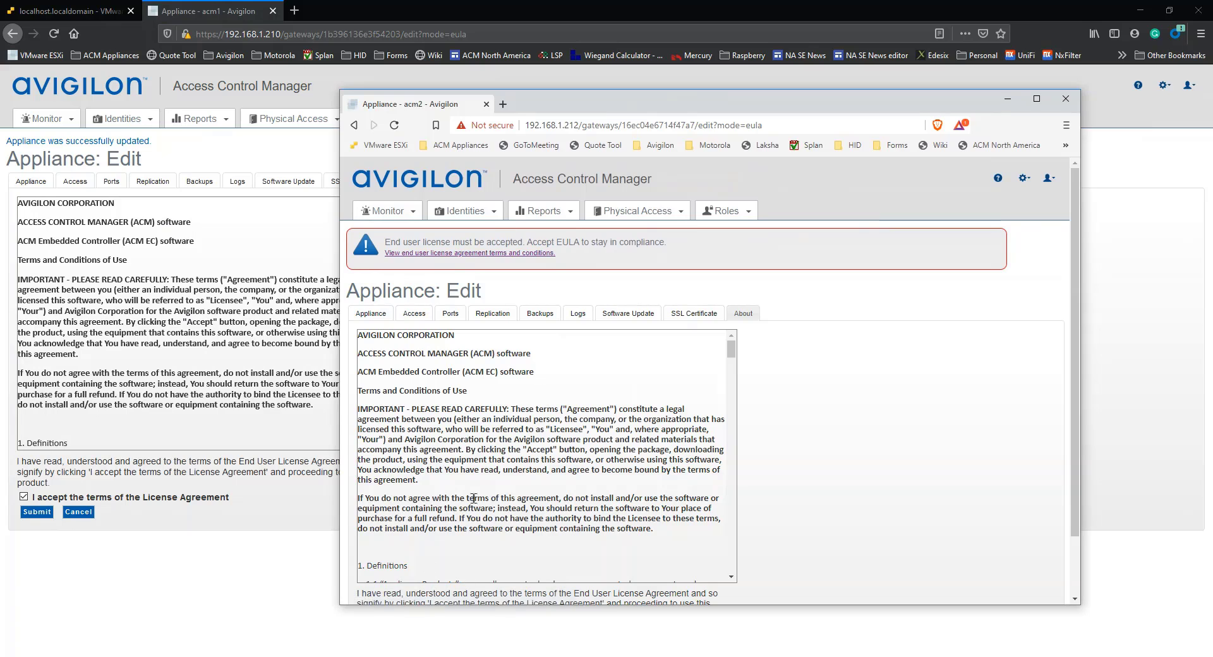
{"action": "scroll", "coordinate": [473, 498], "scroll_direction": "down", "scroll_amount": 6}
{"action": "scroll", "coordinate": [935, 480], "scroll_direction": "down", "scroll_amount": 2}
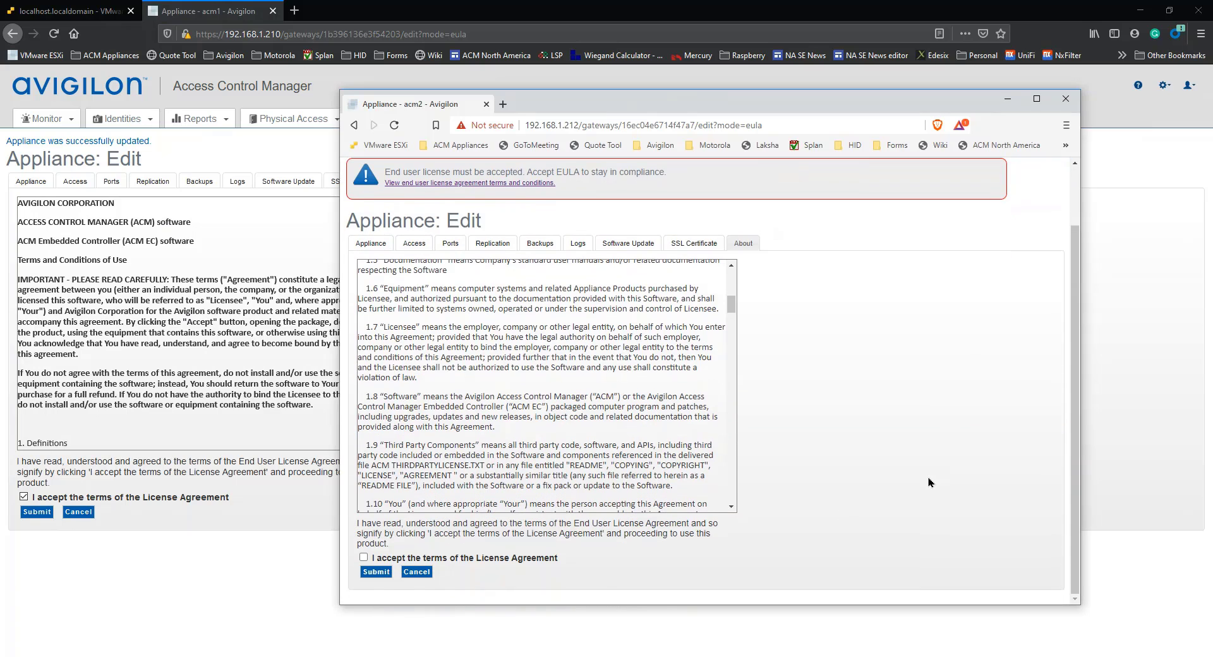
{"action": "left_click", "coordinate": [364, 557]}
{"action": "left_click", "coordinate": [374, 573]}
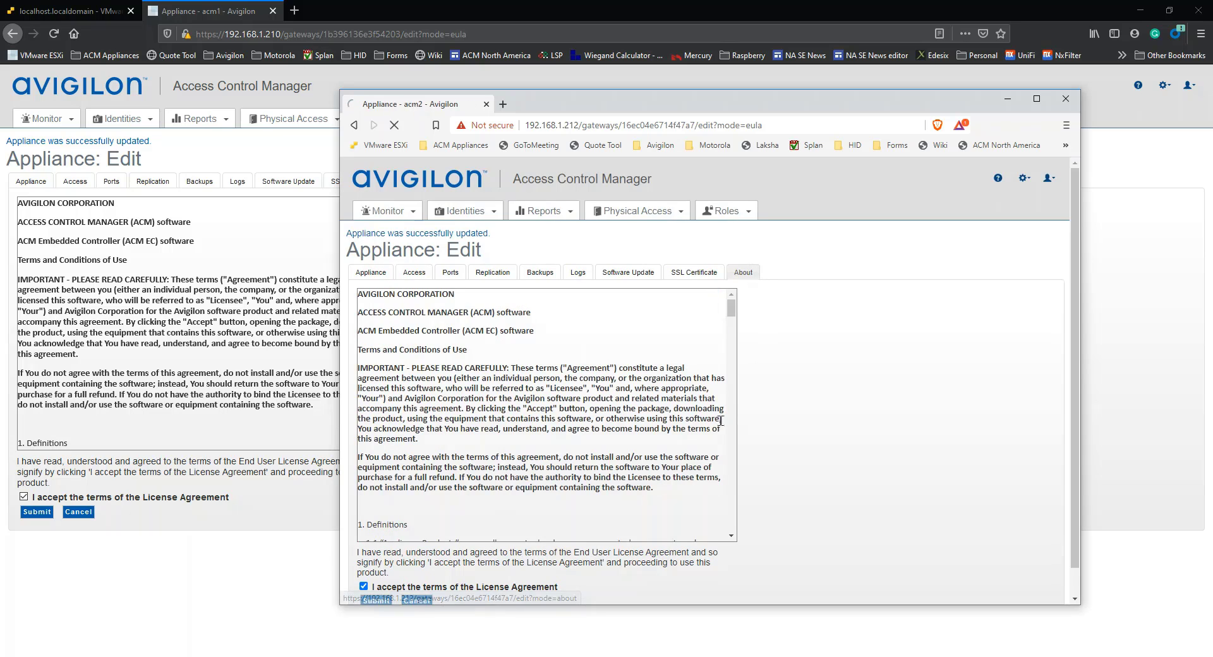
- Check the application software version and license agreement status on acm2 and on acm1
{"action": "left_click", "coordinate": [743, 273]}
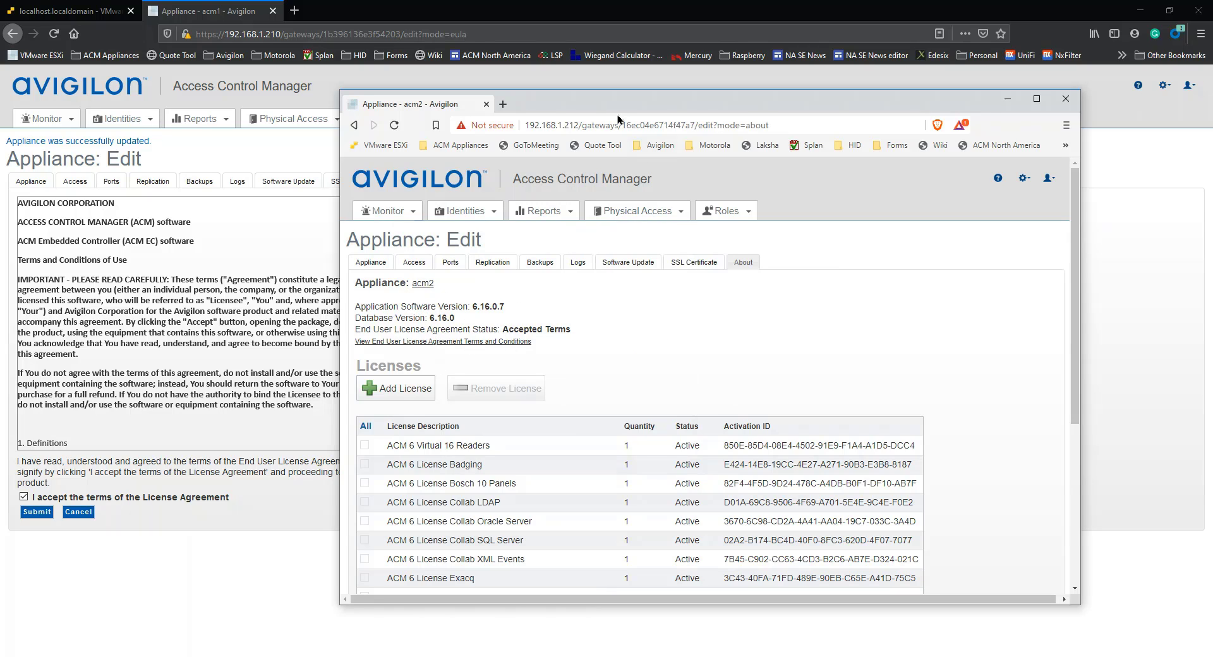
{"action": "key", "text": "alt+Tab"}
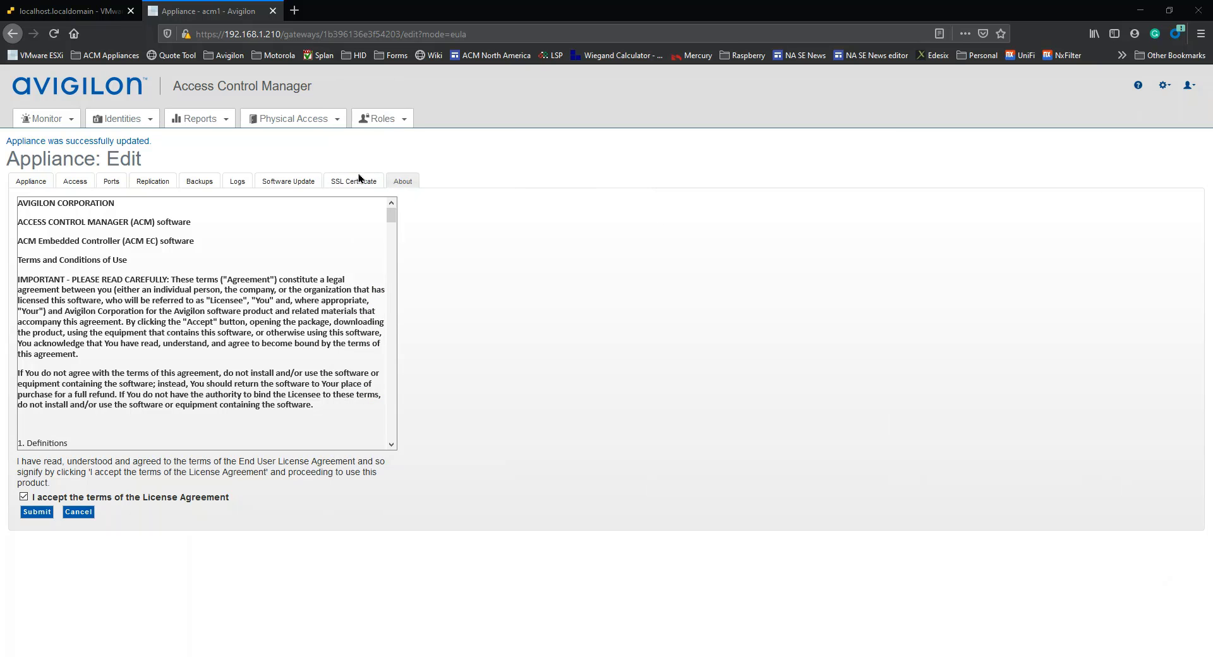
{"action": "left_click", "coordinate": [402, 181]}
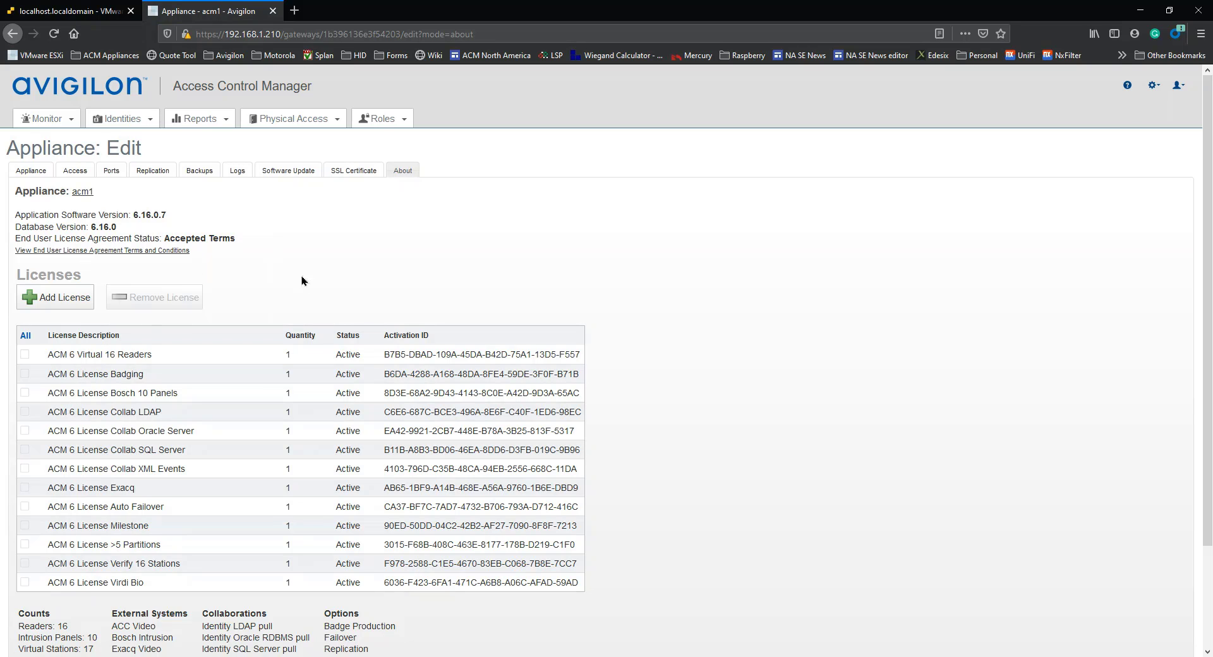
- Re-enable replication in the replication settings of the acm1 appliance and save the change
{"action": "left_click", "coordinate": [149, 177]}
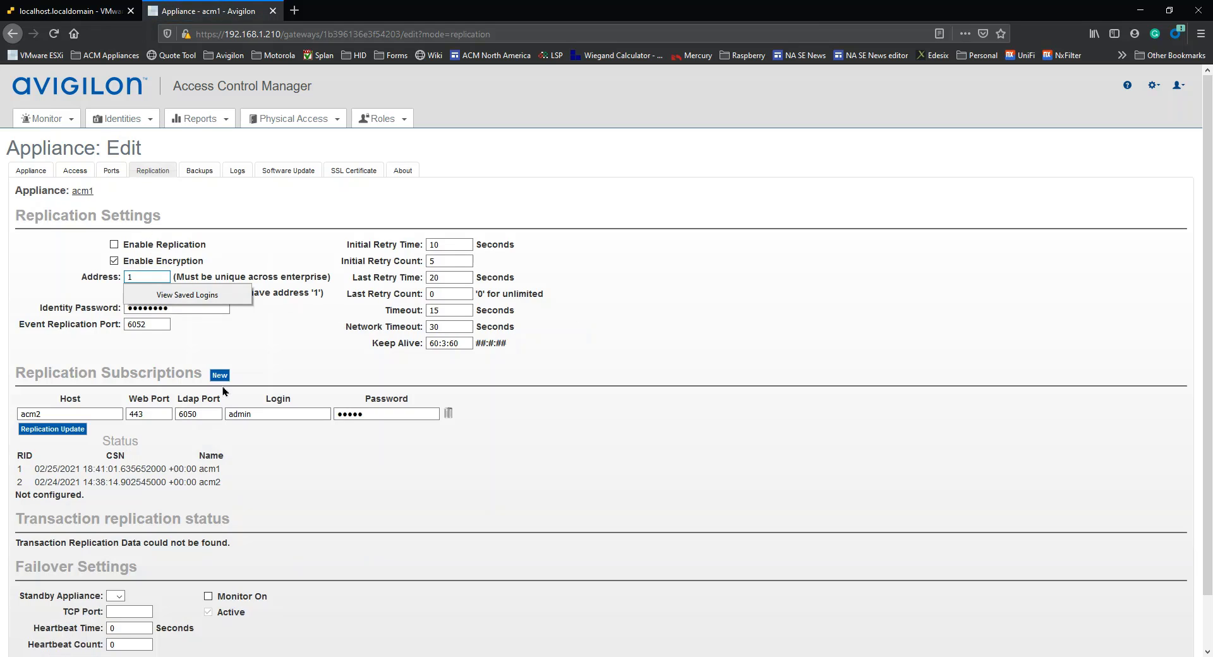
{"action": "left_click", "coordinate": [115, 244]}
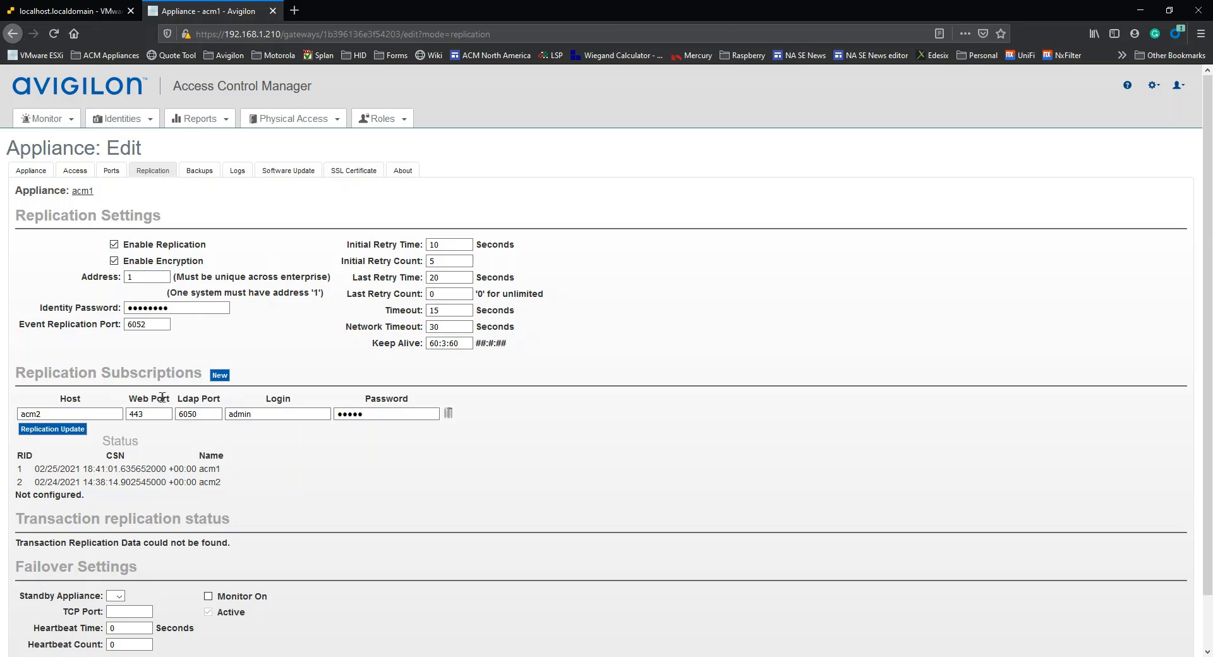
{"action": "scroll", "coordinate": [350, 484], "scroll_direction": "down", "scroll_amount": 2}
{"action": "left_click", "coordinate": [35, 630]}
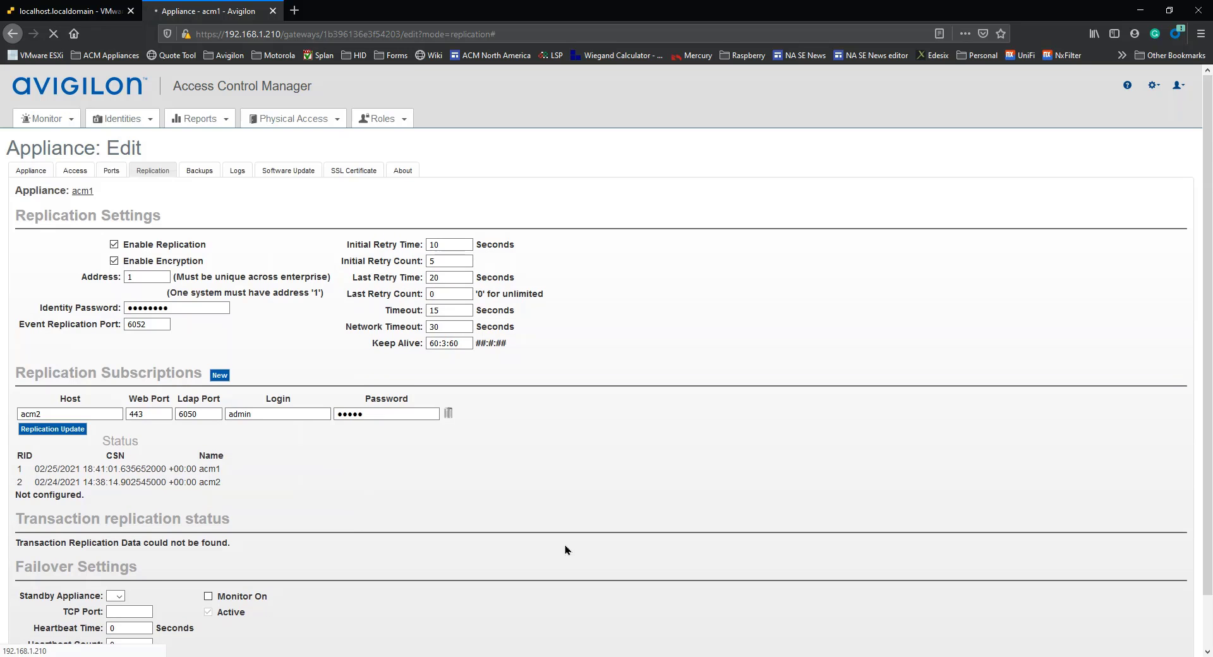
- Switch to the acm2 window, re-enable replication in that appliance's replication settings, and save the change
{"action": "key", "text": "alt+Tab"}
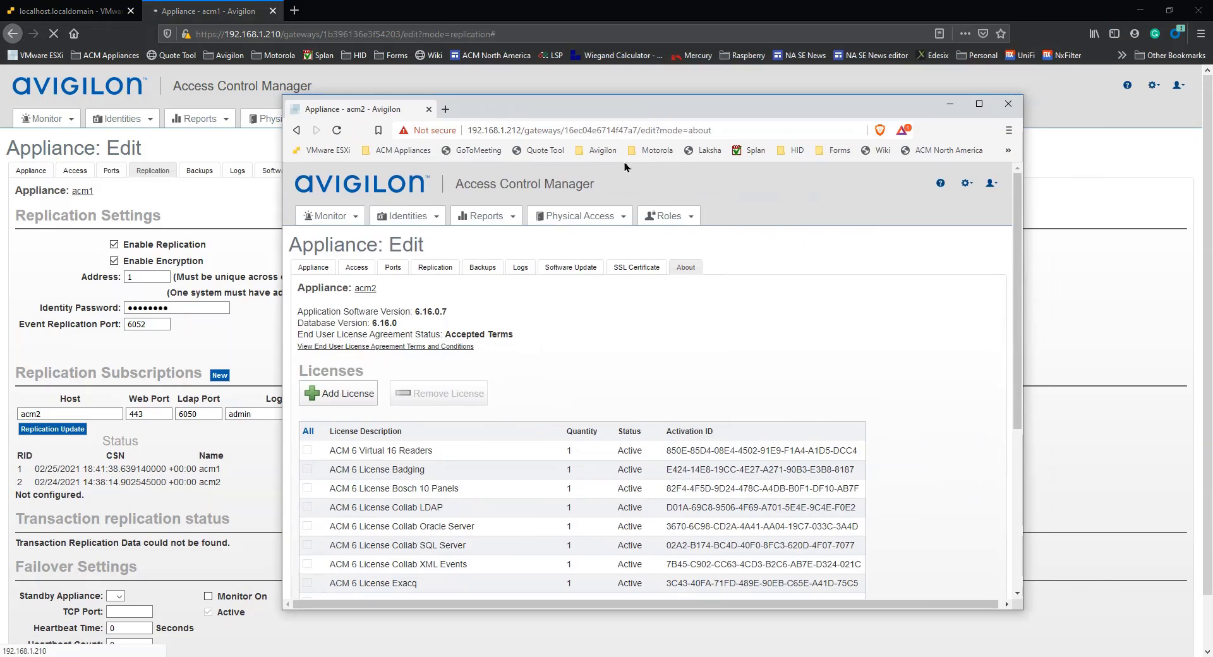
{"action": "left_click", "coordinate": [423, 268]}
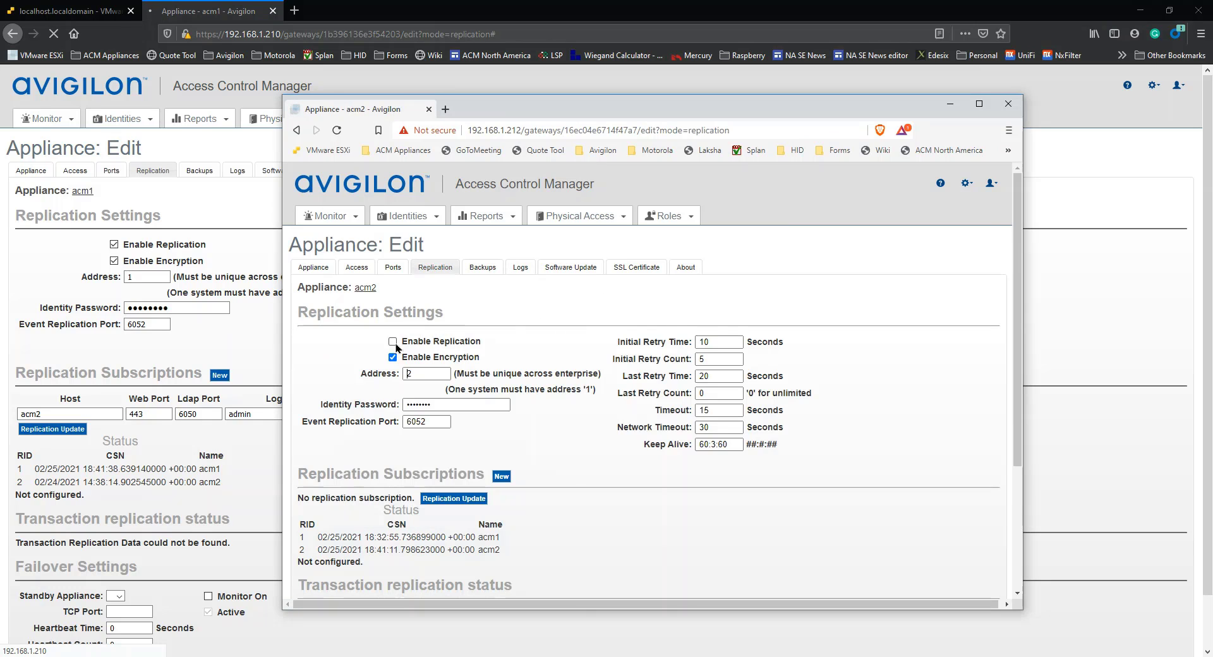
{"action": "scroll", "coordinate": [400, 351], "scroll_direction": "down", "scroll_amount": 5}
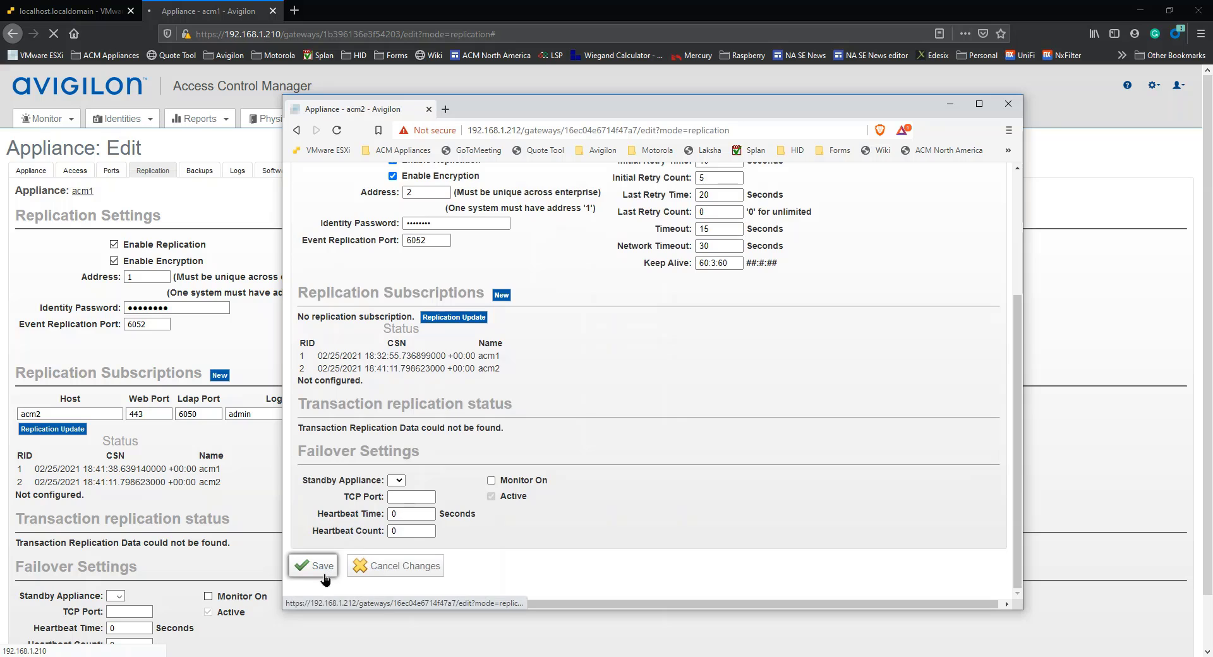
{"action": "left_click", "coordinate": [323, 567]}
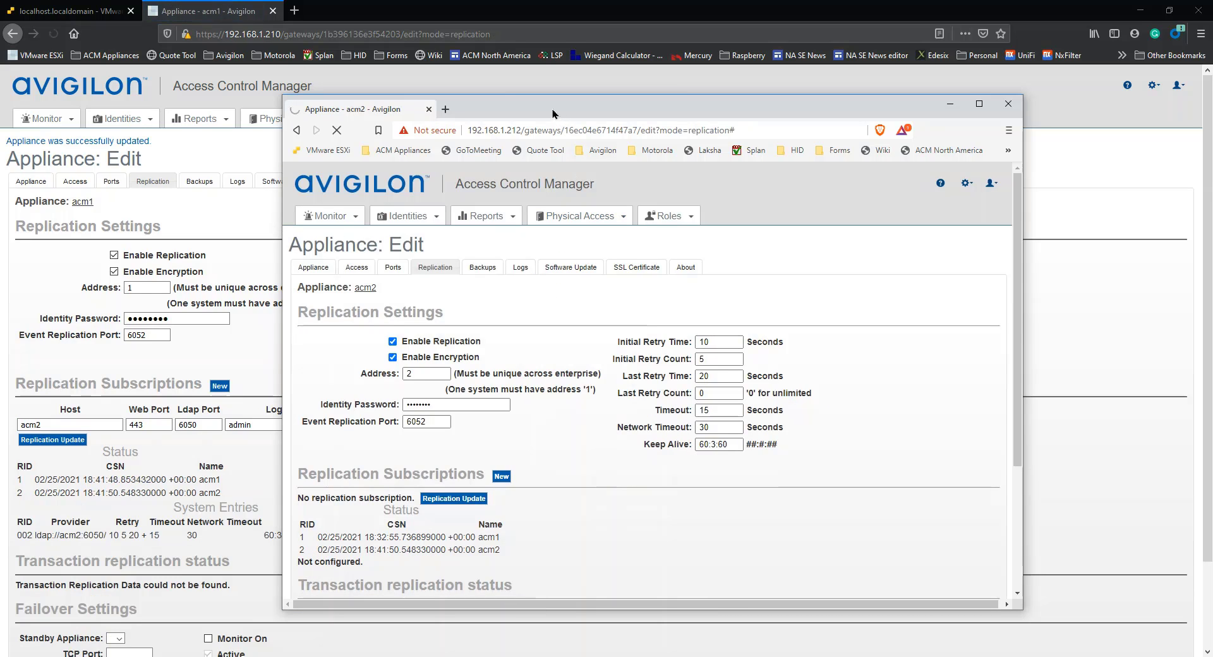
- Move the acm2 window aside, search the identities on acm1, and set the non-administrator identity's title to Accountant, saving the record
{"action": "left_click_drag", "start_coordinate": [550, 118], "coordinate": [1212, 120]}
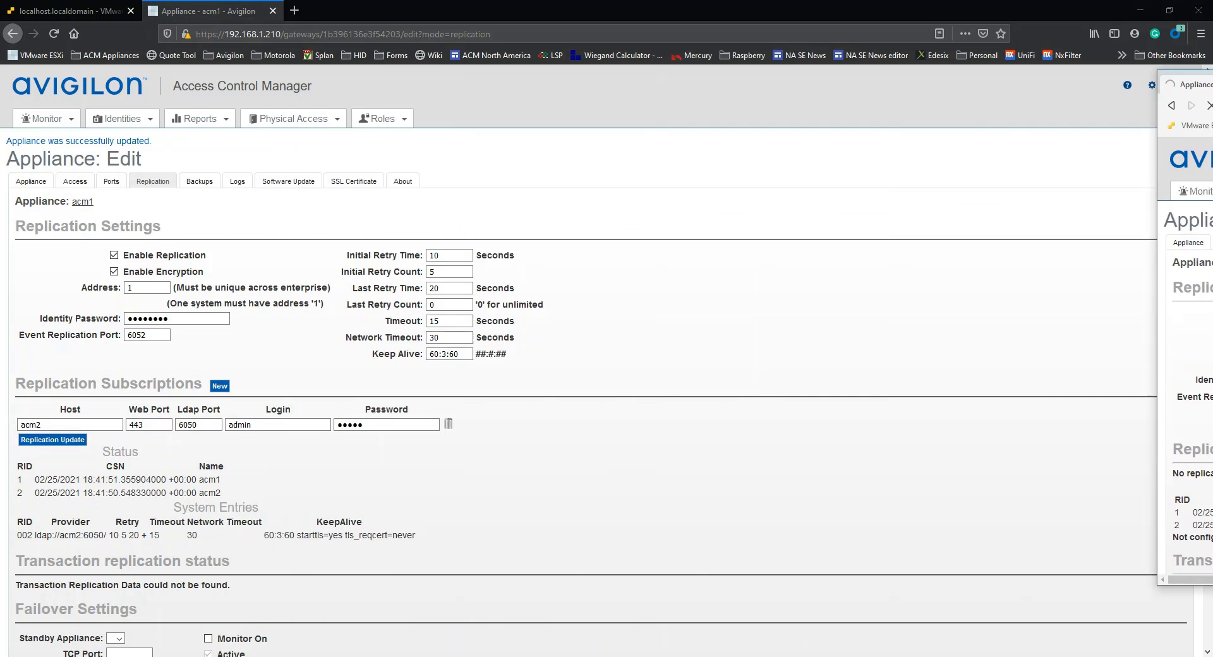
{"action": "left_click", "coordinate": [122, 119]}
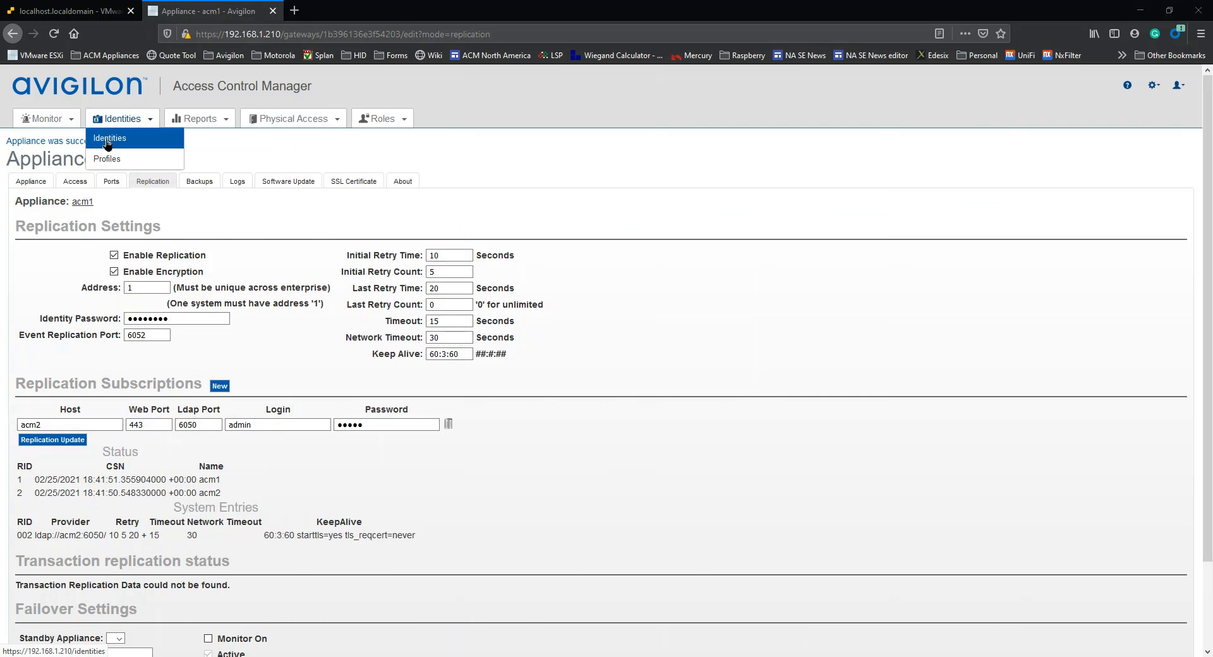
{"action": "left_click", "coordinate": [105, 134]}
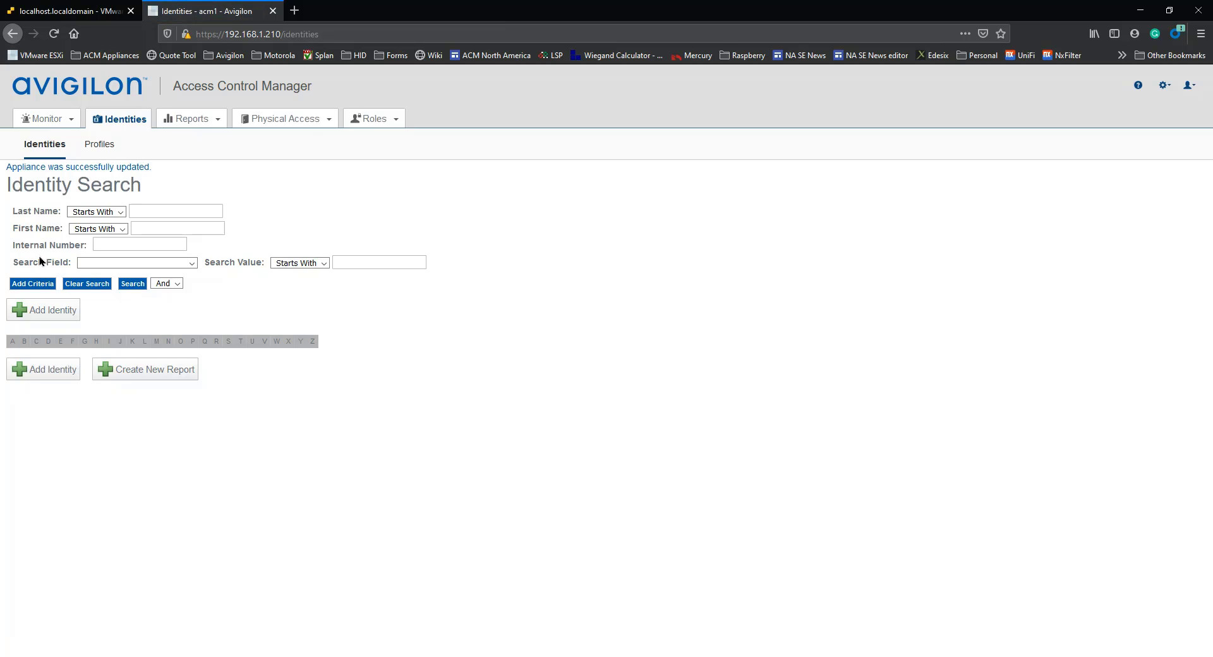
{"action": "left_click", "coordinate": [132, 284]}
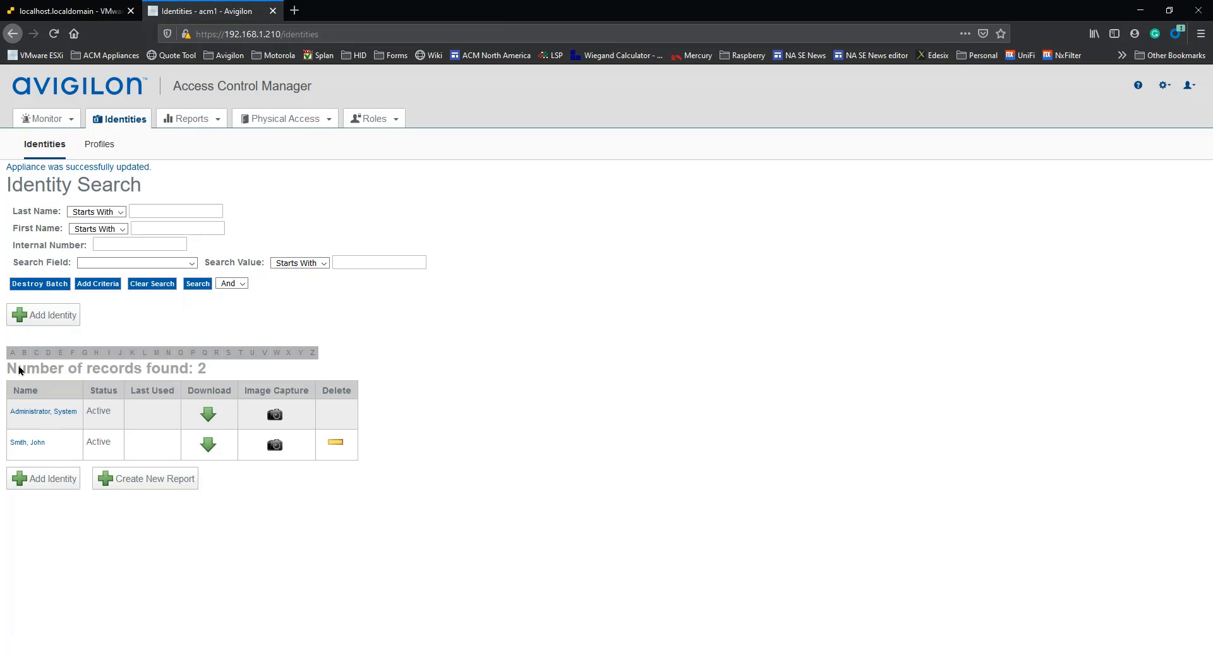
{"action": "left_click", "coordinate": [23, 444]}
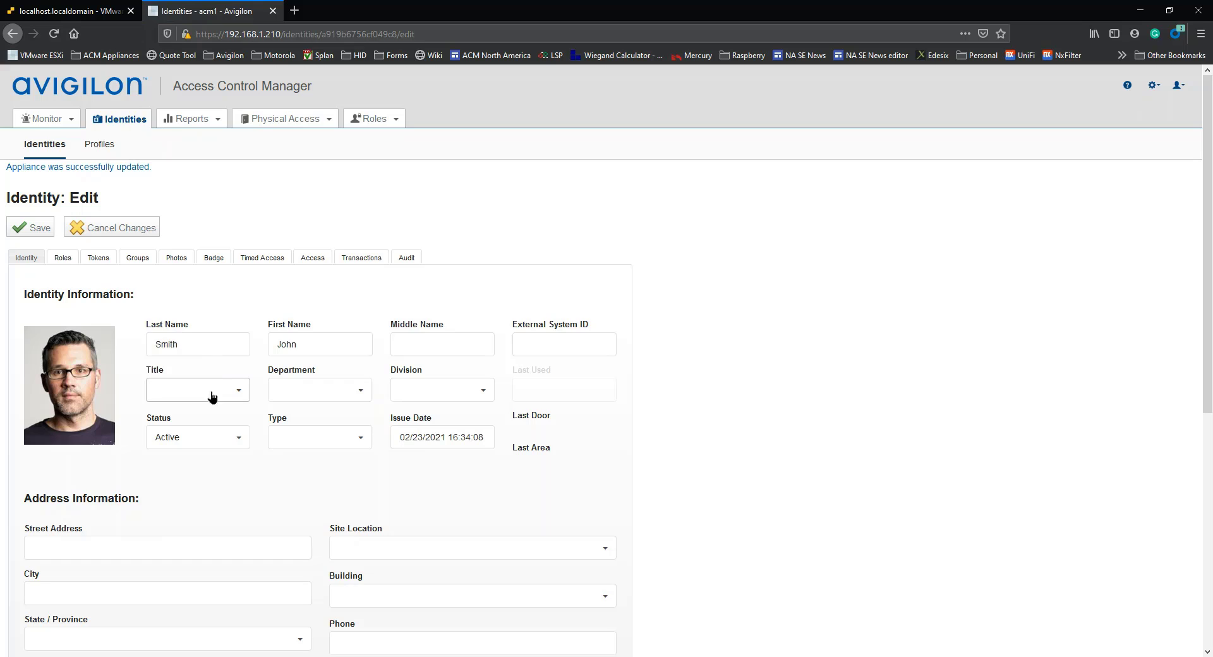
{"action": "left_click", "coordinate": [239, 393]}
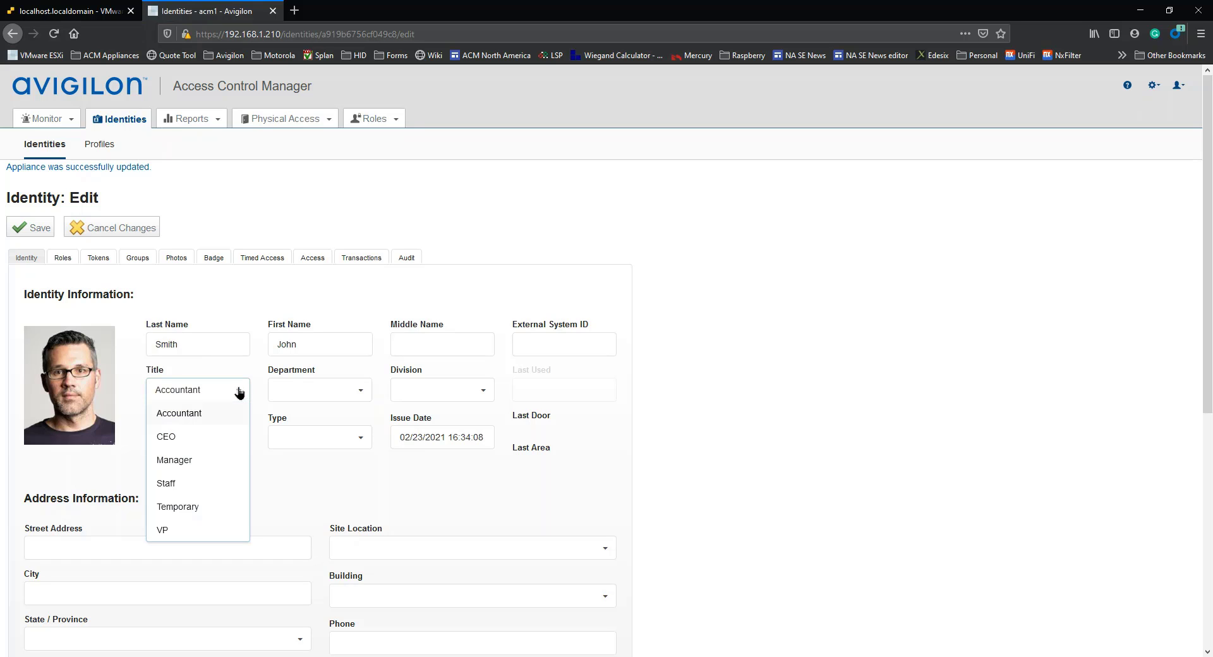
{"action": "left_click", "coordinate": [187, 413]}
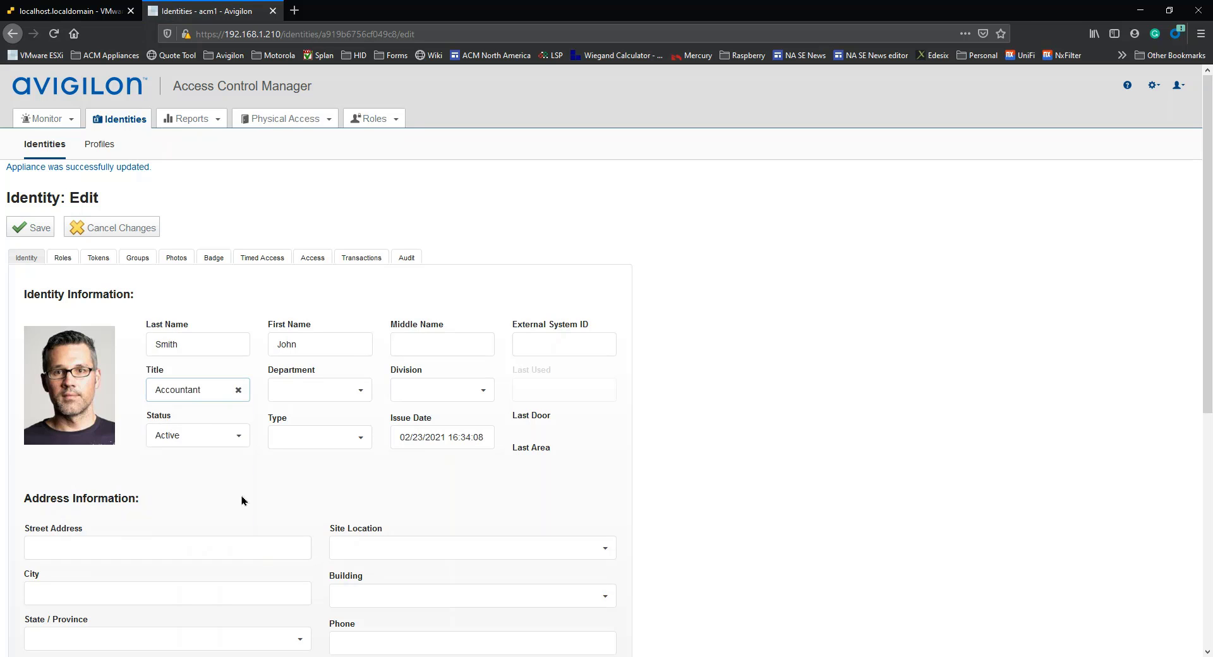
{"action": "left_click", "coordinate": [38, 228]}
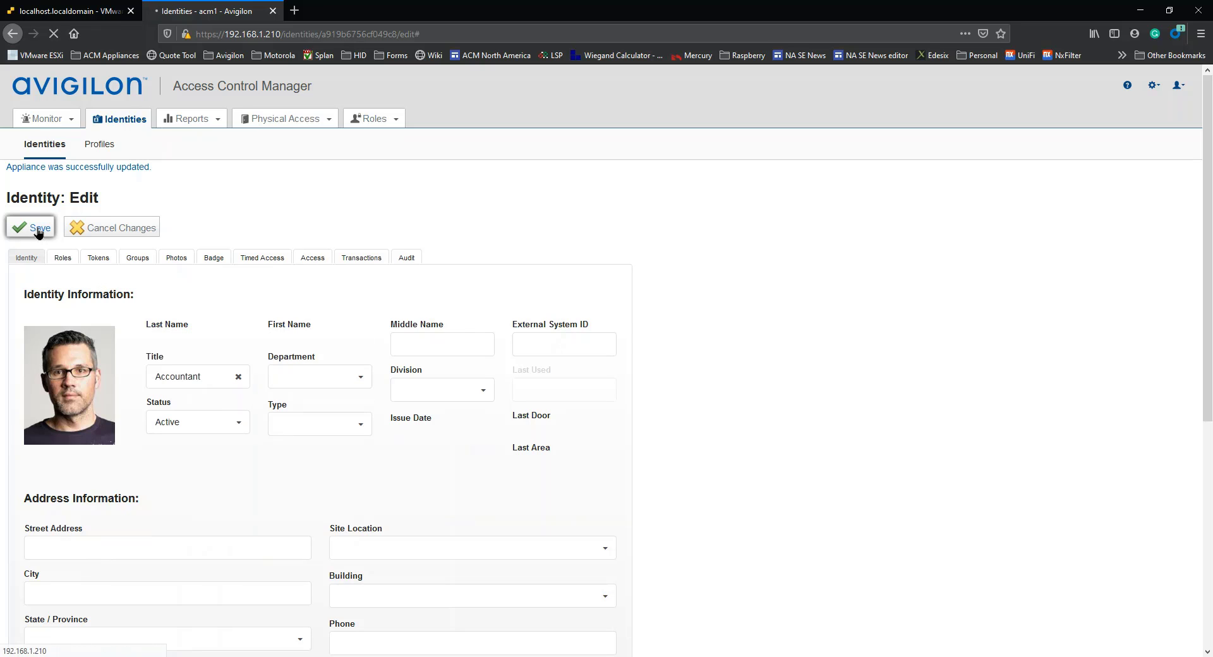
- Bring back the acm2 window and open the same non-administrator identity there to check whether the title change replicated
{"action": "left_click_drag", "start_coordinate": [1212, 146], "coordinate": [733, 132]}
{"action": "left_click", "coordinate": [444, 229]}
{"action": "left_click", "coordinate": [431, 251]}
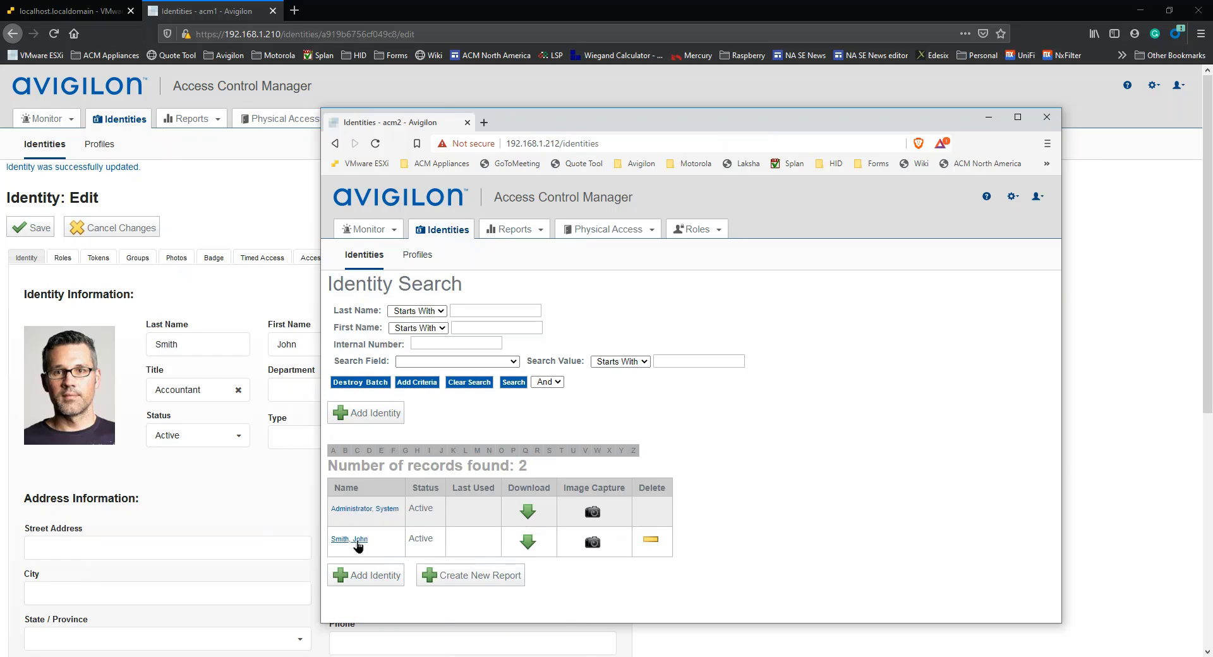
{"action": "left_click", "coordinate": [355, 540]}
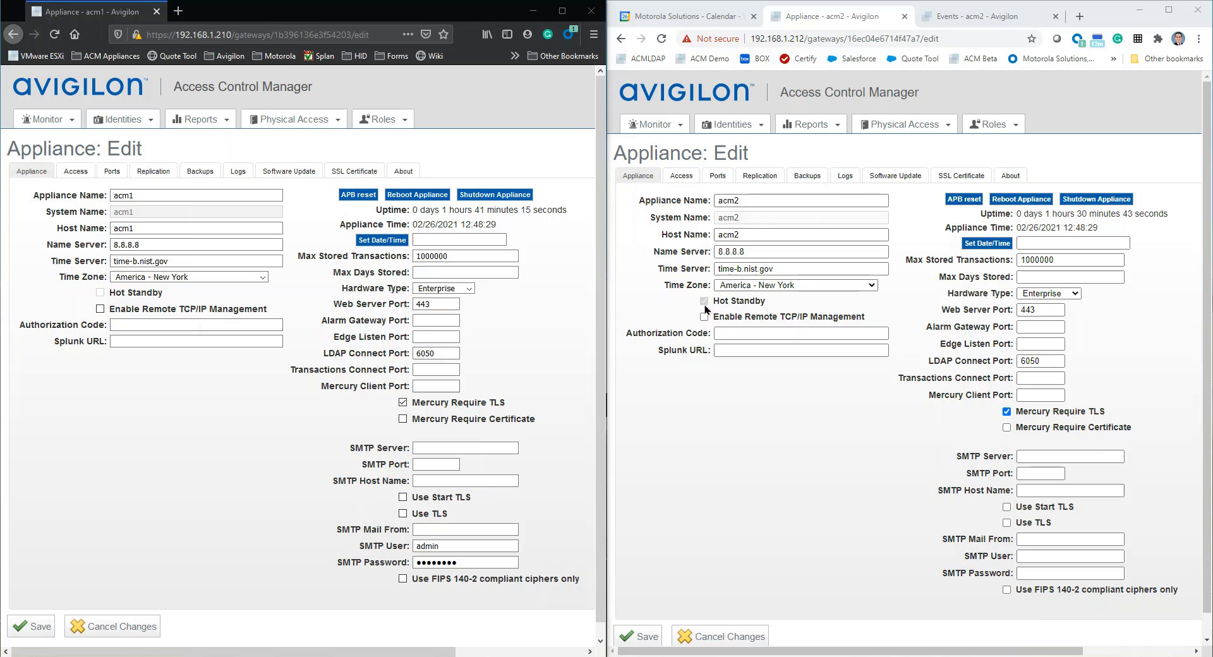
- Examine the replication status, transaction replication status and failover settings of both acm1 and acm2
{"action": "left_click", "coordinate": [154, 172]}
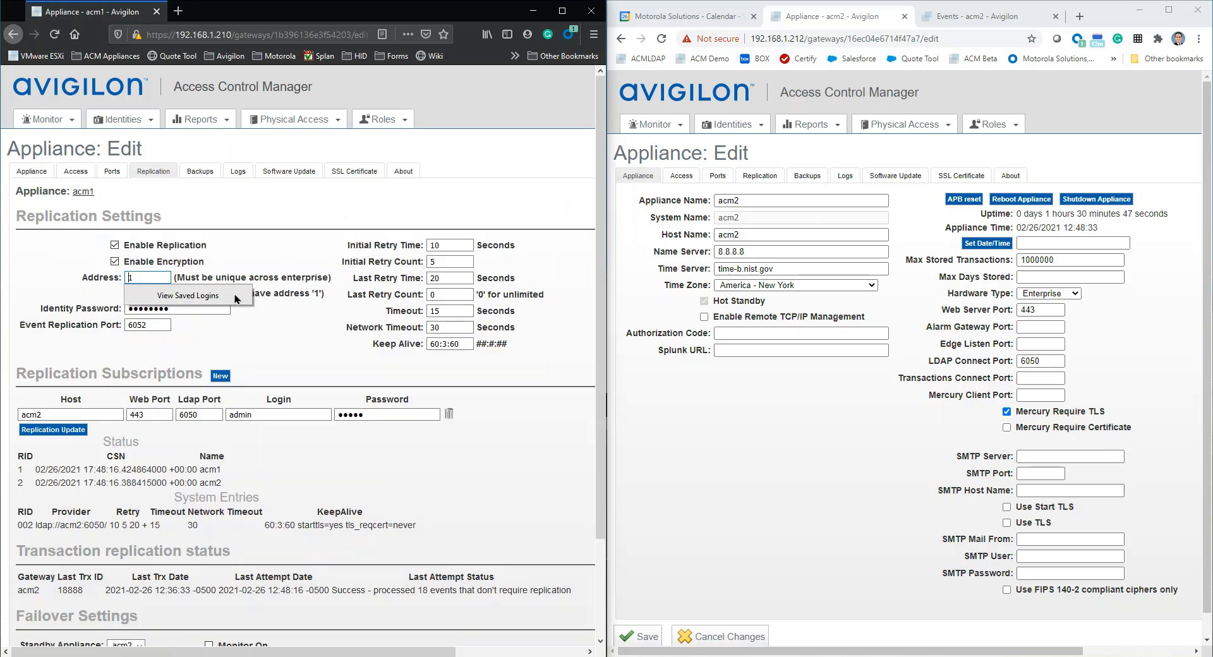
{"action": "left_click", "coordinate": [760, 175]}
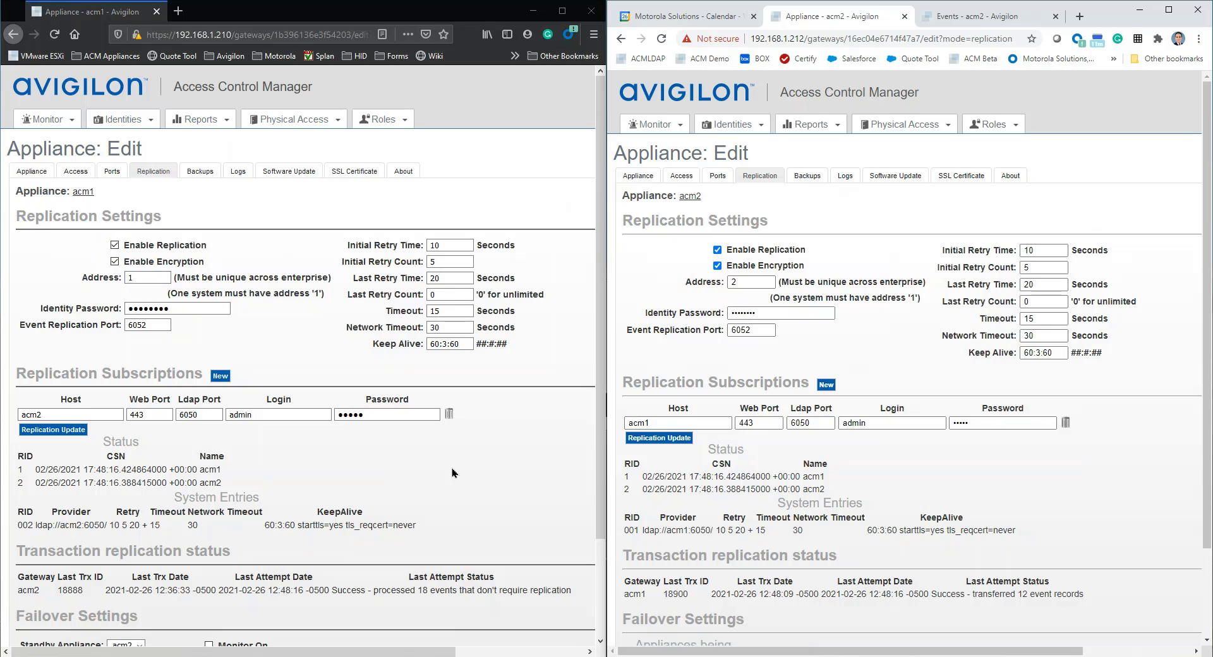
{"action": "scroll", "coordinate": [480, 443], "scroll_direction": "down", "scroll_amount": 2}
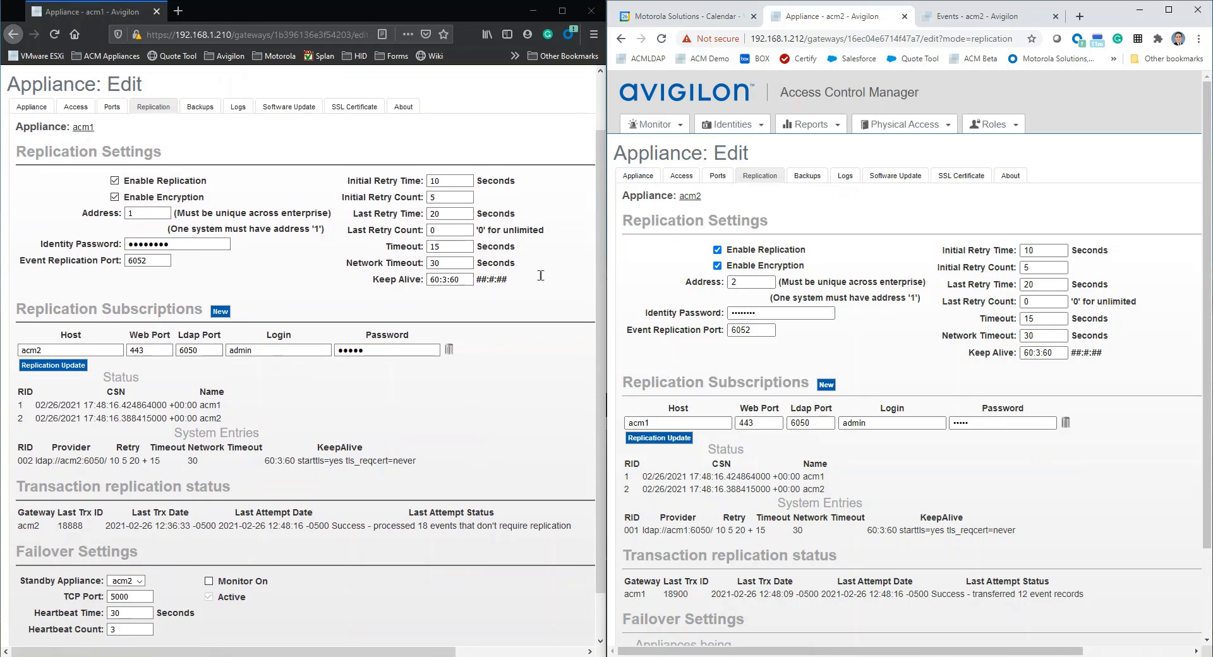
{"action": "scroll", "coordinate": [779, 439], "scroll_direction": "down", "scroll_amount": 3}
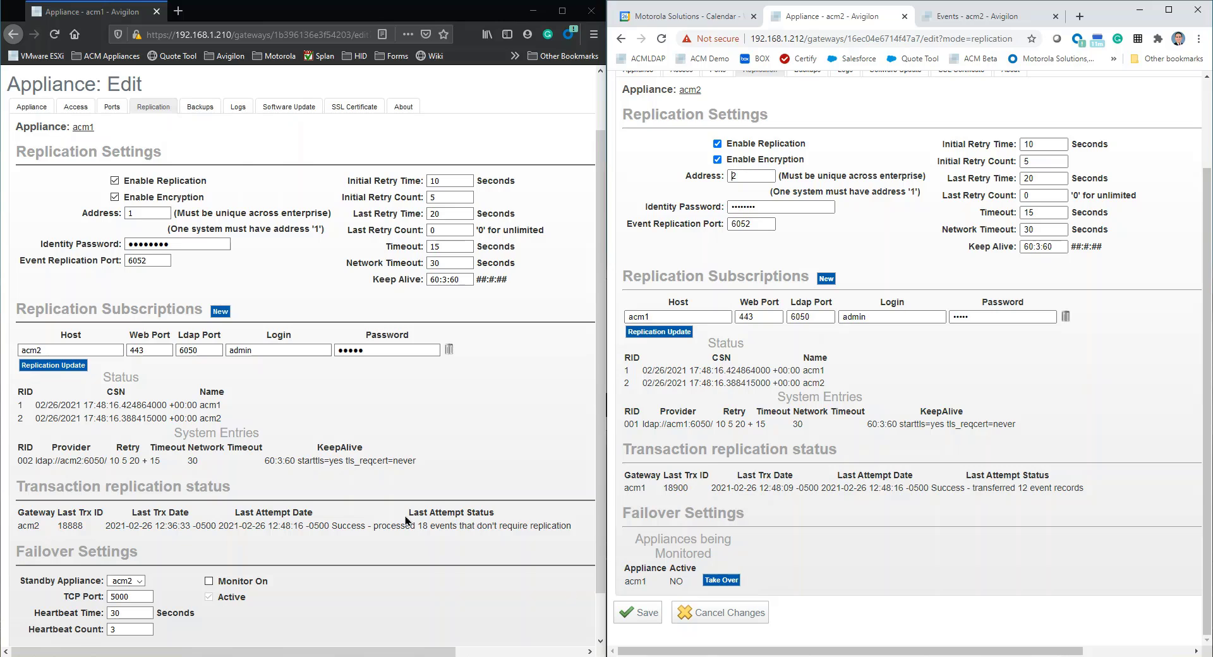
{"action": "scroll", "coordinate": [253, 605], "scroll_direction": "down", "scroll_amount": 2}
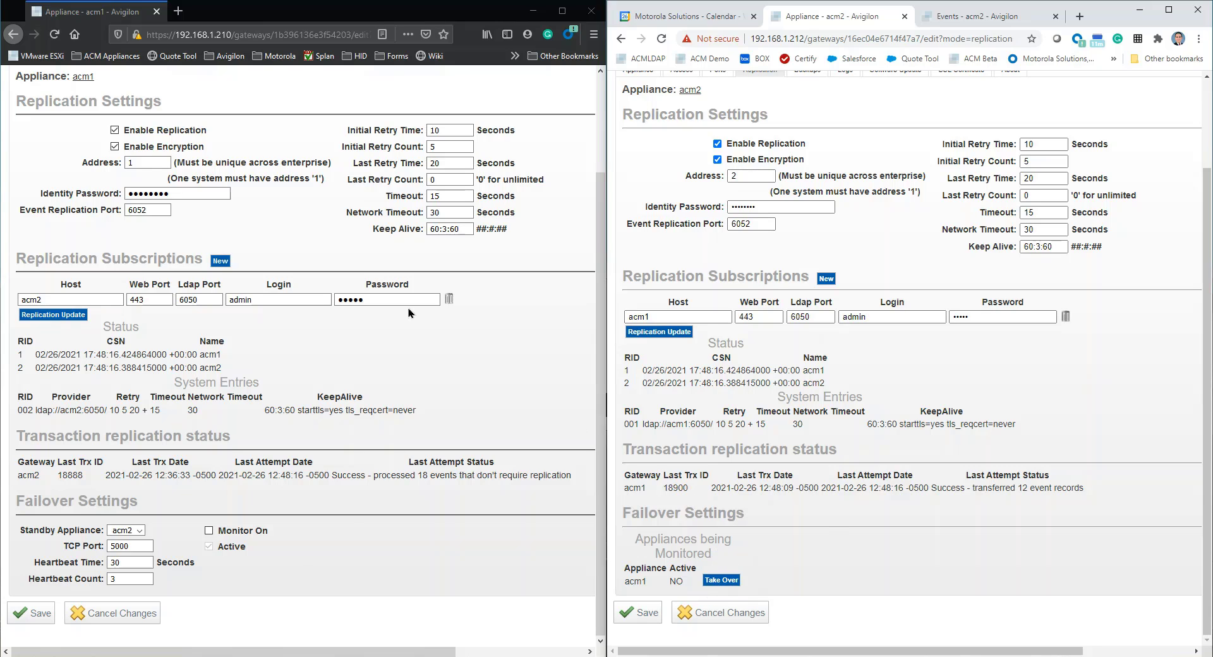
{"action": "scroll", "coordinate": [313, 477], "scroll_direction": "up", "scroll_amount": 3}
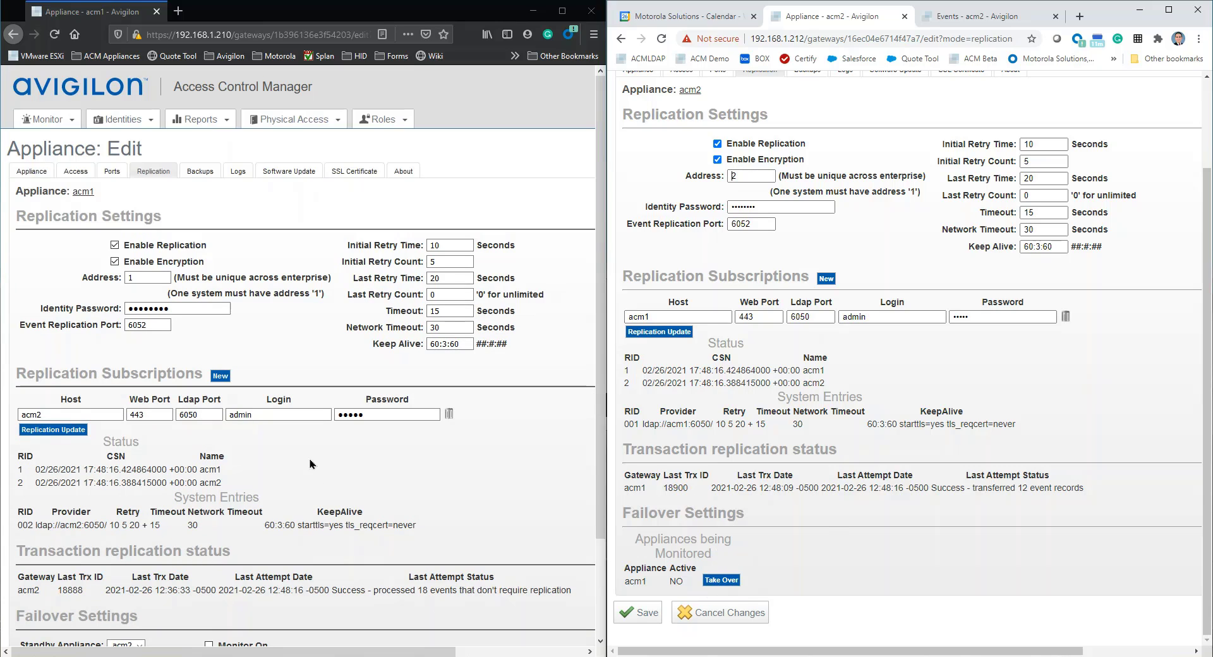
- Open the live event monitor on acm1 and on acm2 to compare the events each appliance receives
{"action": "left_click", "coordinate": [56, 124]}
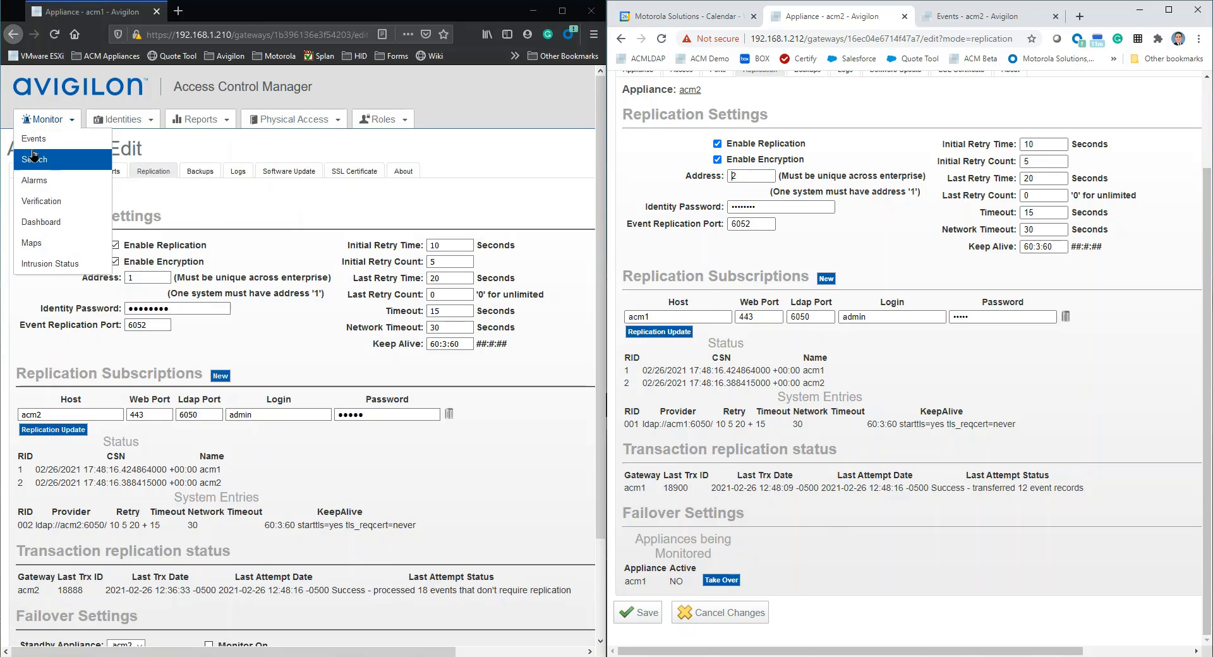
{"action": "left_click", "coordinate": [28, 145]}
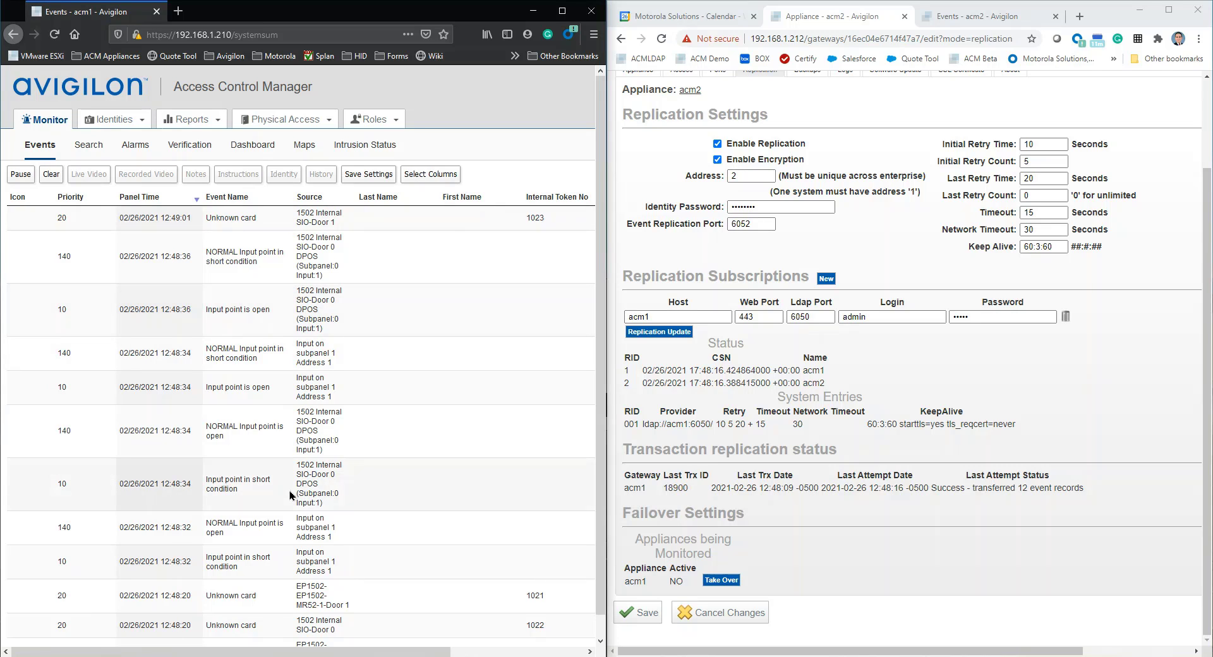
{"action": "scroll", "coordinate": [747, 139], "scroll_direction": "up", "scroll_amount": 3}
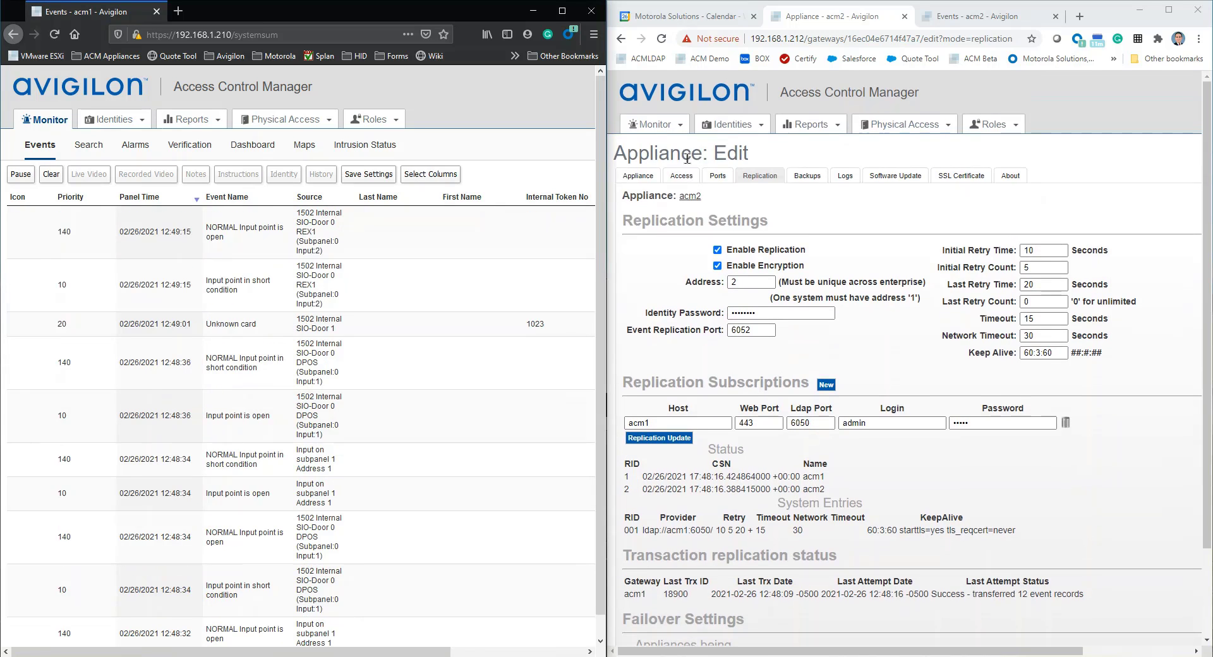
{"action": "mouse_move", "coordinate": [657, 127]}
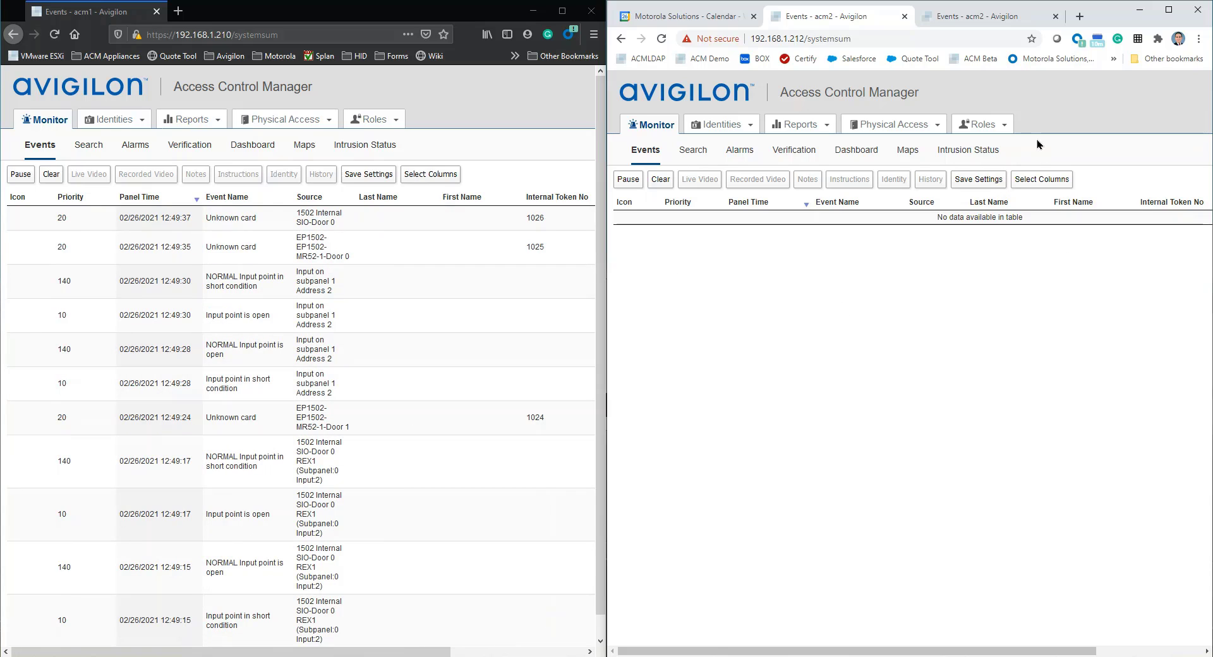
{"action": "left_click_drag", "start_coordinate": [935, 654], "coordinate": [1039, 653]}
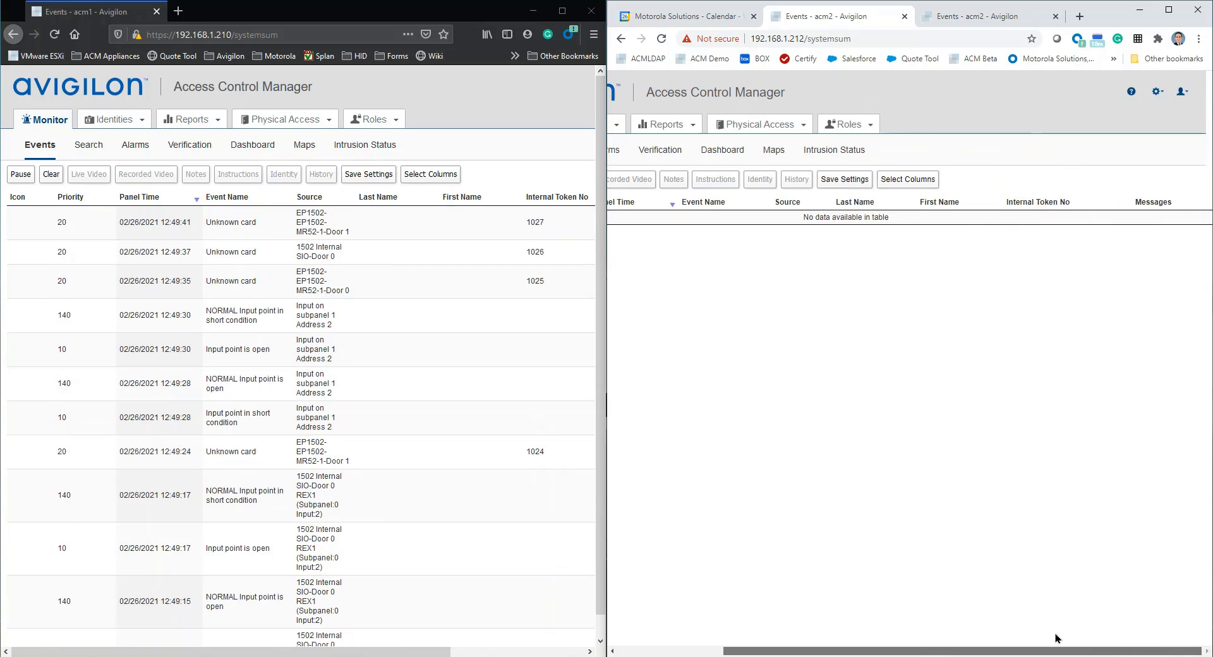
- Open the acm2 appliance's replication settings, make it take over acm1, and check the failover status
{"action": "left_click", "coordinate": [1158, 91]}
{"action": "left_click", "coordinate": [1118, 136]}
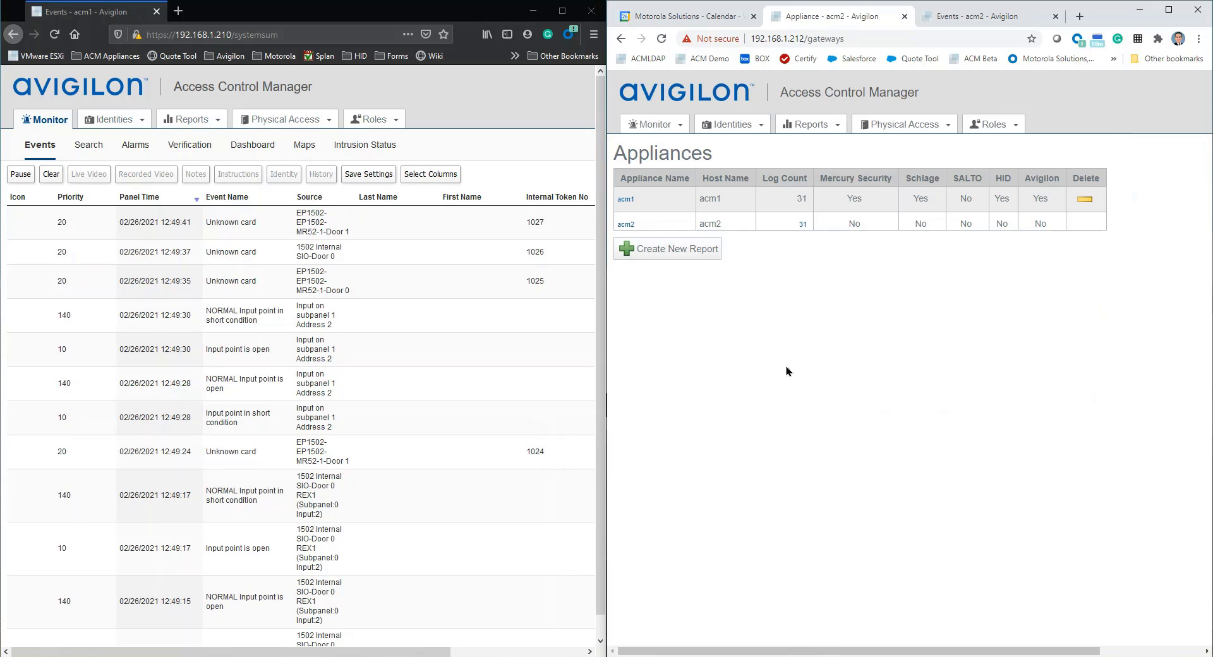
{"action": "left_click", "coordinate": [625, 224]}
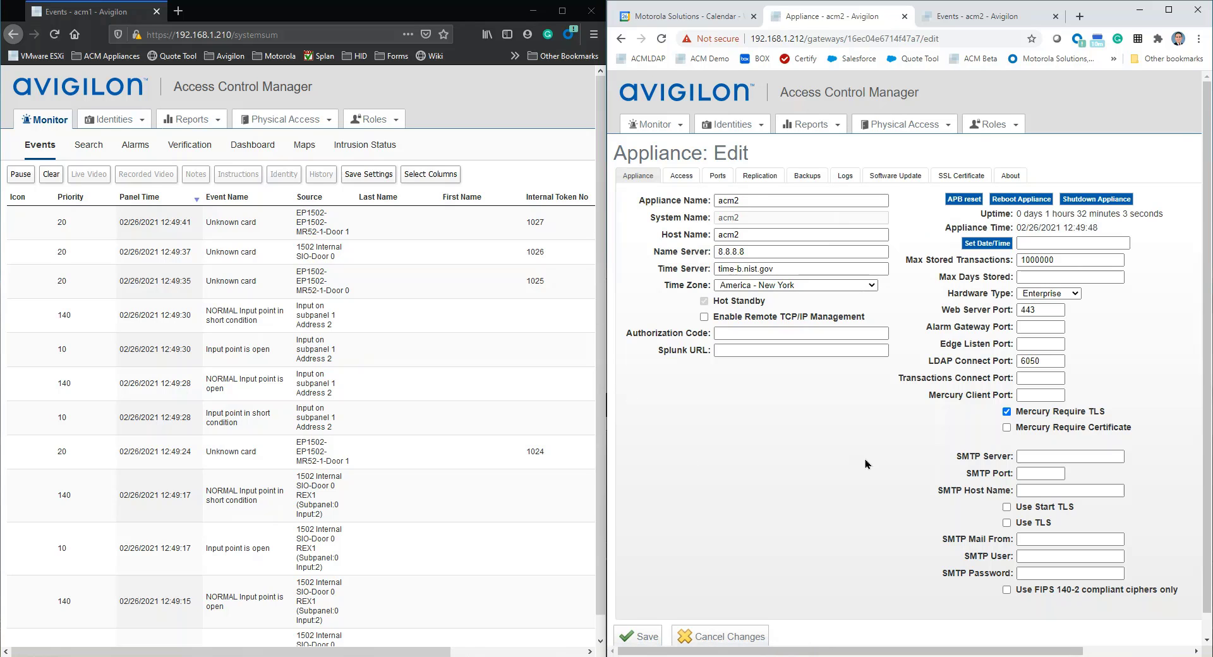
{"action": "left_click", "coordinate": [764, 176]}
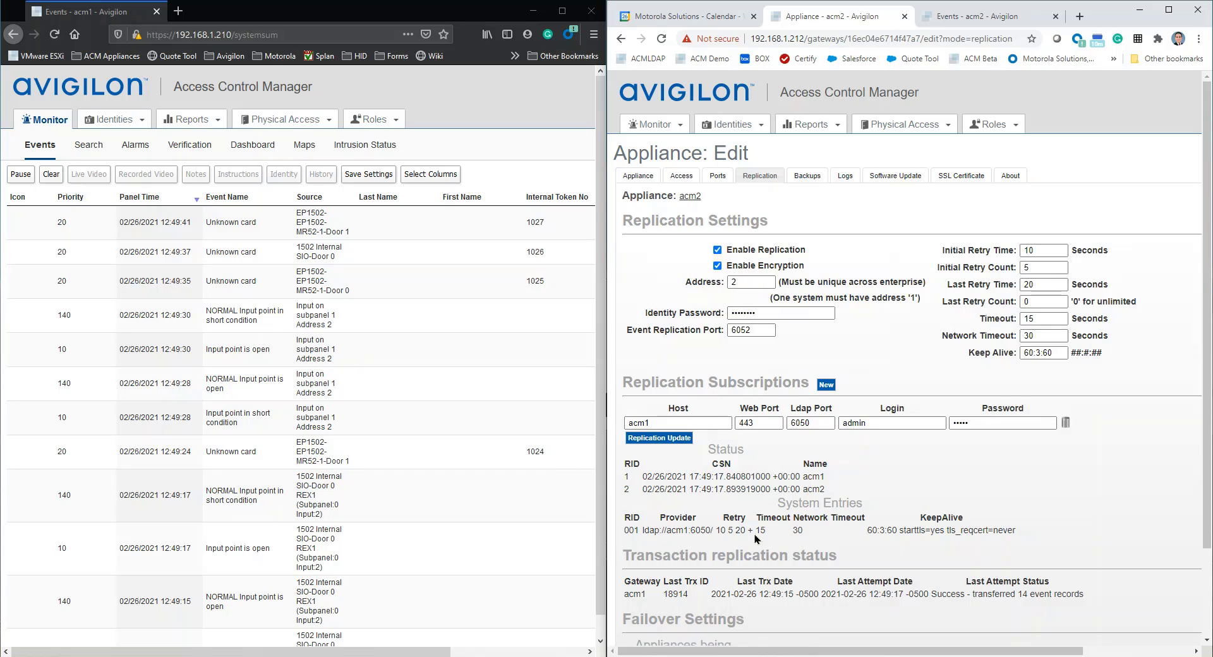
{"action": "scroll", "coordinate": [750, 503], "scroll_direction": "down", "scroll_amount": 2}
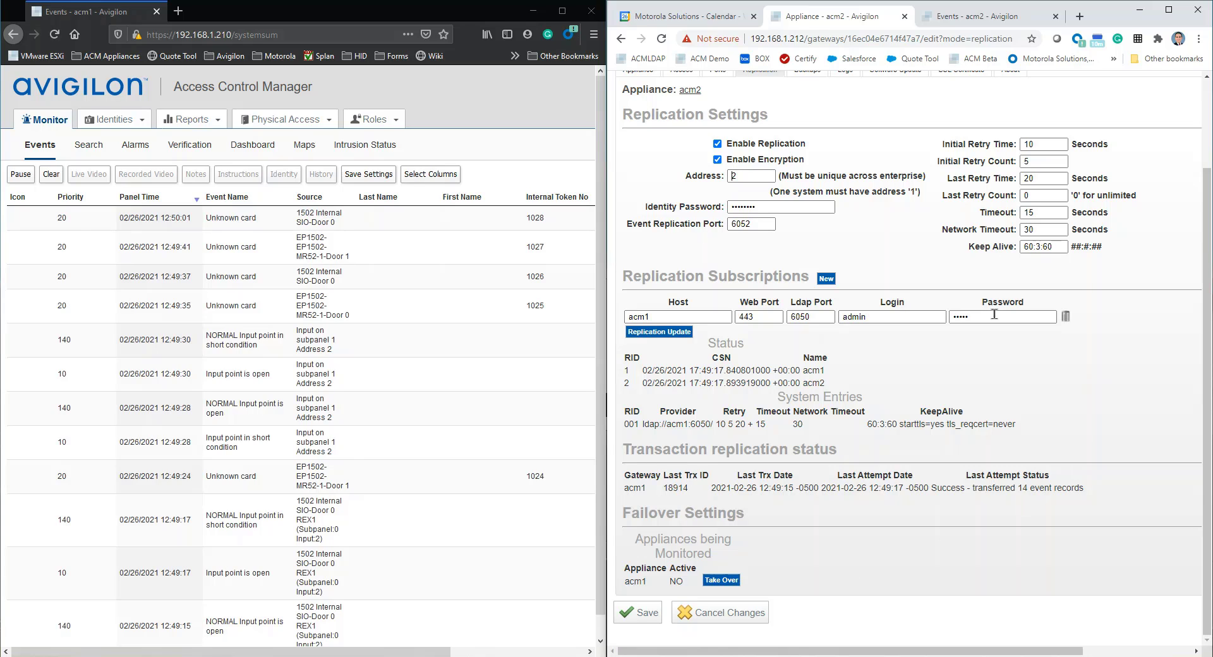
{"action": "left_click", "coordinate": [721, 580]}
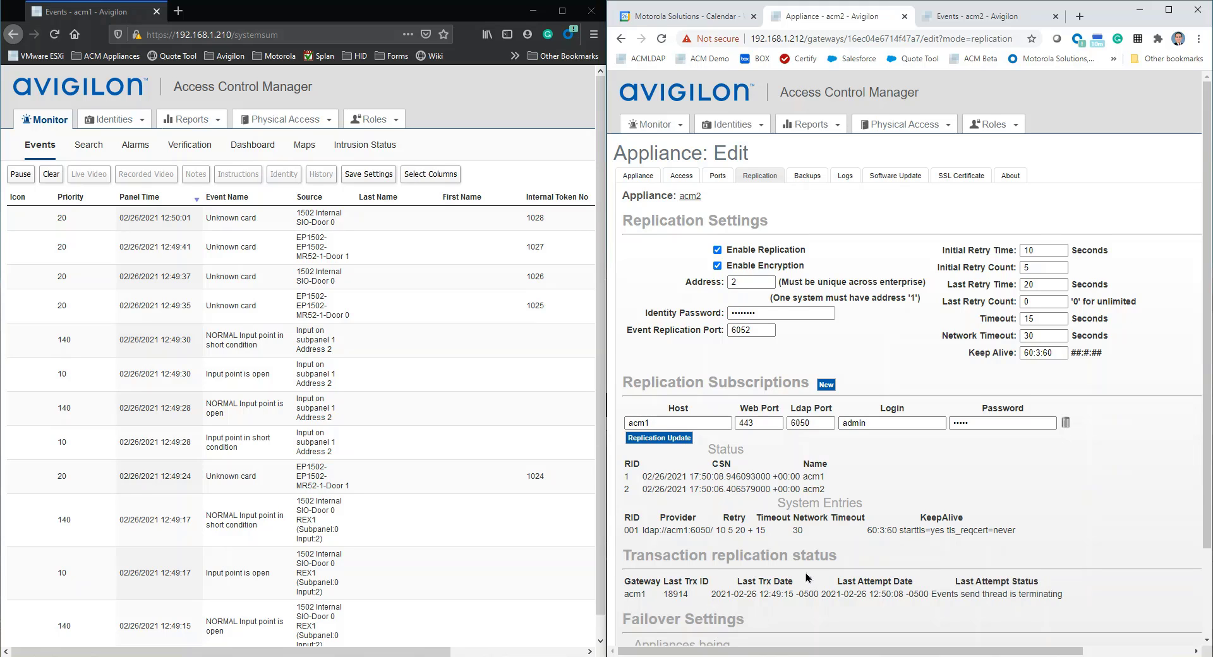
{"action": "scroll", "coordinate": [807, 576], "scroll_direction": "down", "scroll_amount": 2}
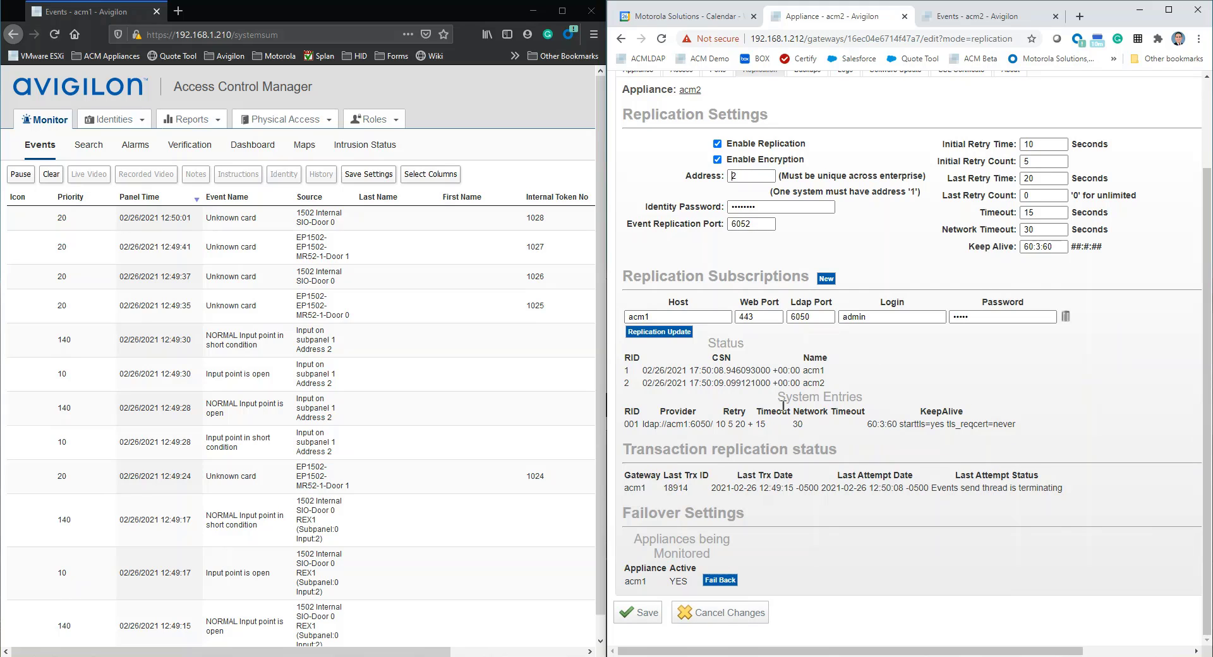
{"action": "scroll", "coordinate": [786, 395], "scroll_direction": "up", "scroll_amount": 2}
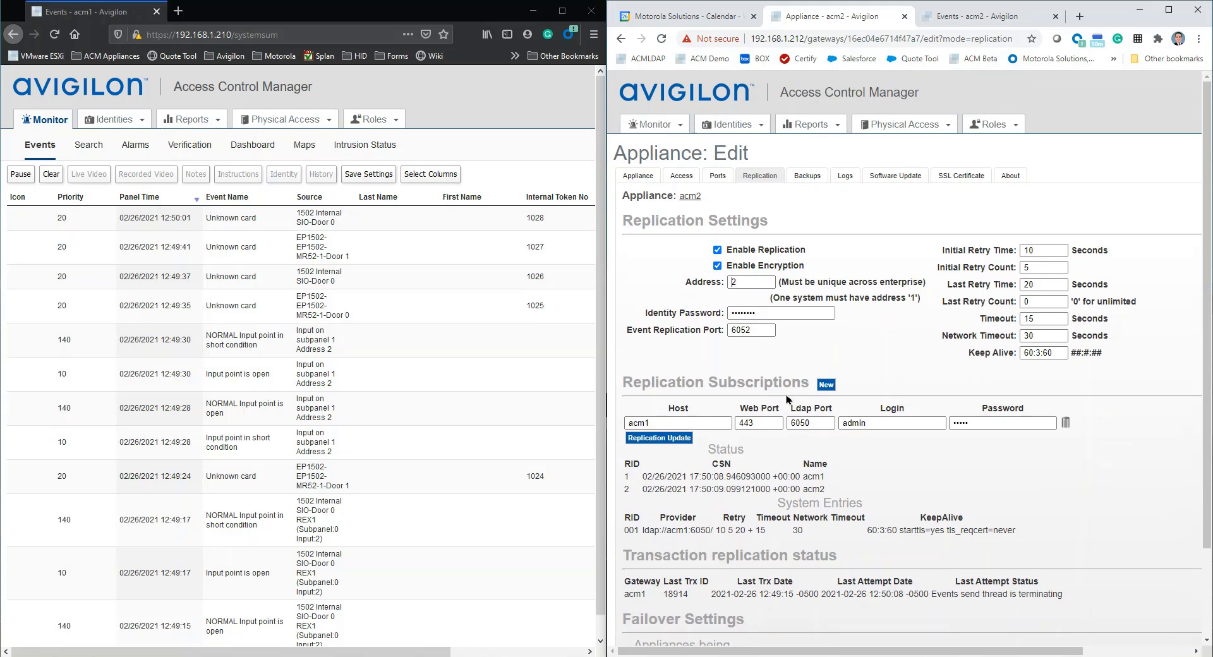
- Switch to the separate acm2 events page and reload it to check for live events after the takeover
{"action": "left_click", "coordinate": [977, 19]}
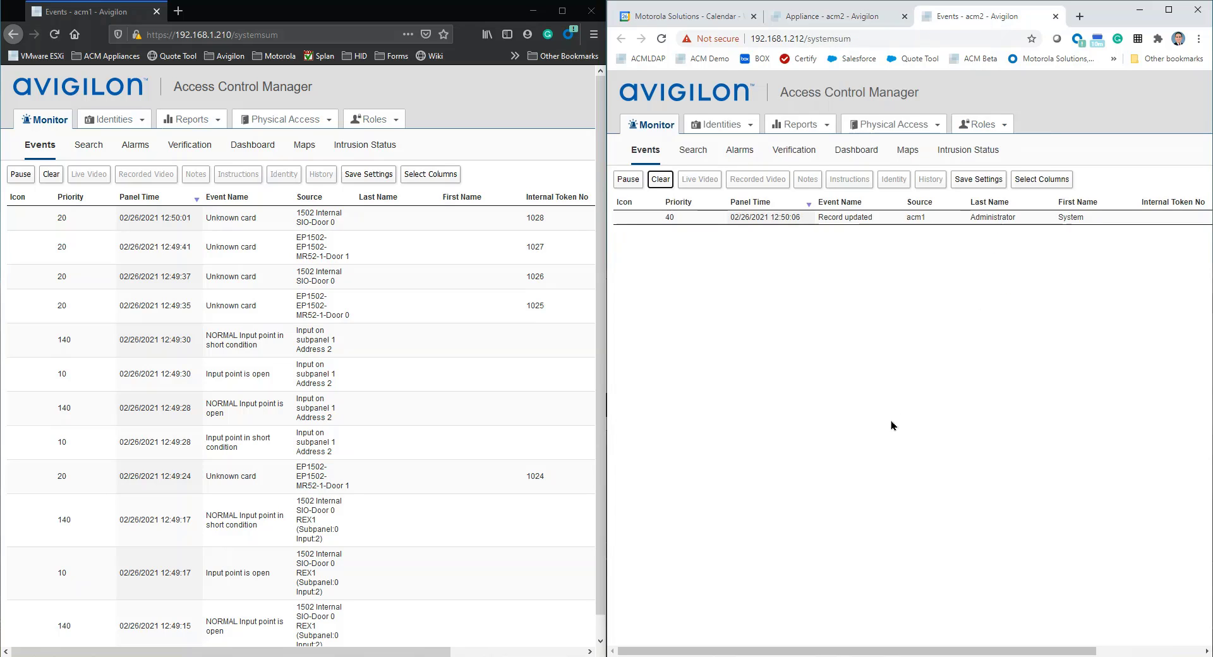
{"action": "left_click", "coordinate": [662, 39]}
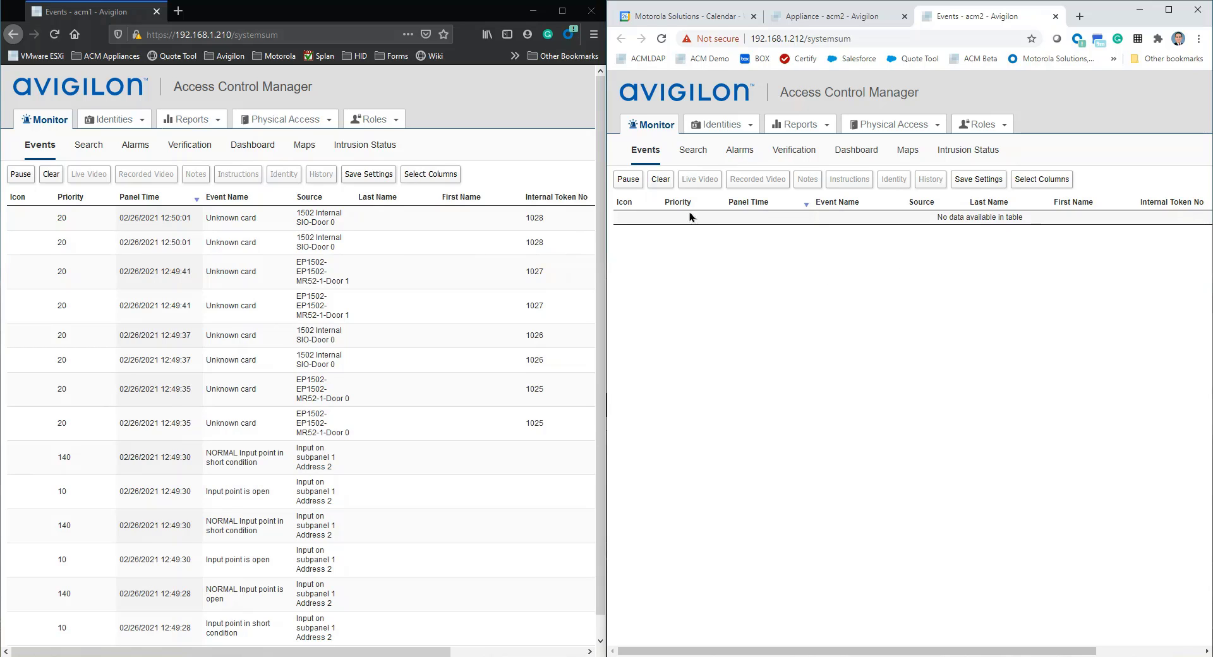
{"action": "left_click", "coordinate": [650, 154]}
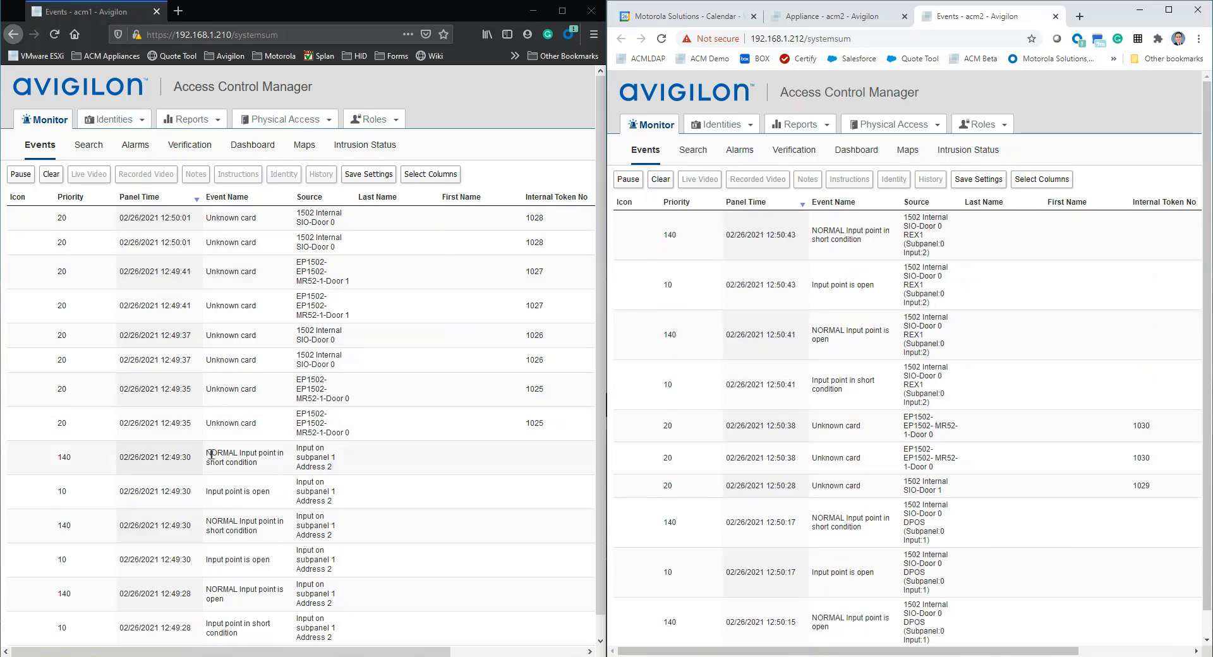
- Leave the acm1 event monitor and open the acm1 appliance's software update page
{"action": "left_click", "coordinate": [390, 326]}
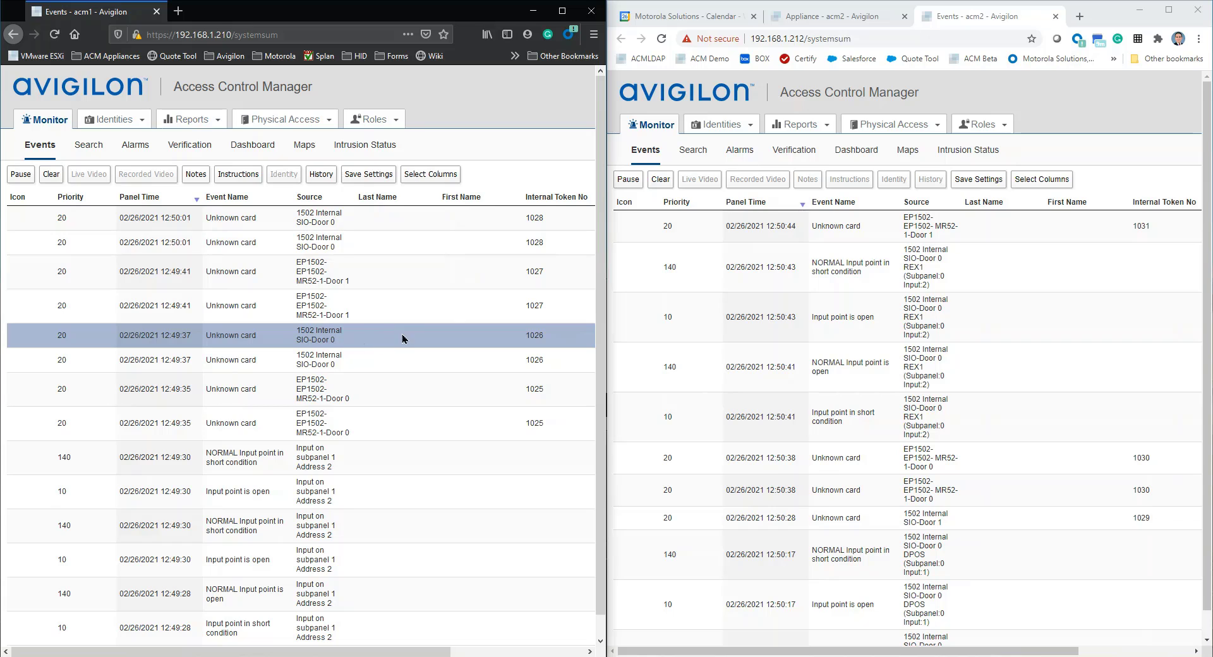
{"action": "left_click_drag", "start_coordinate": [352, 653], "coordinate": [486, 653]}
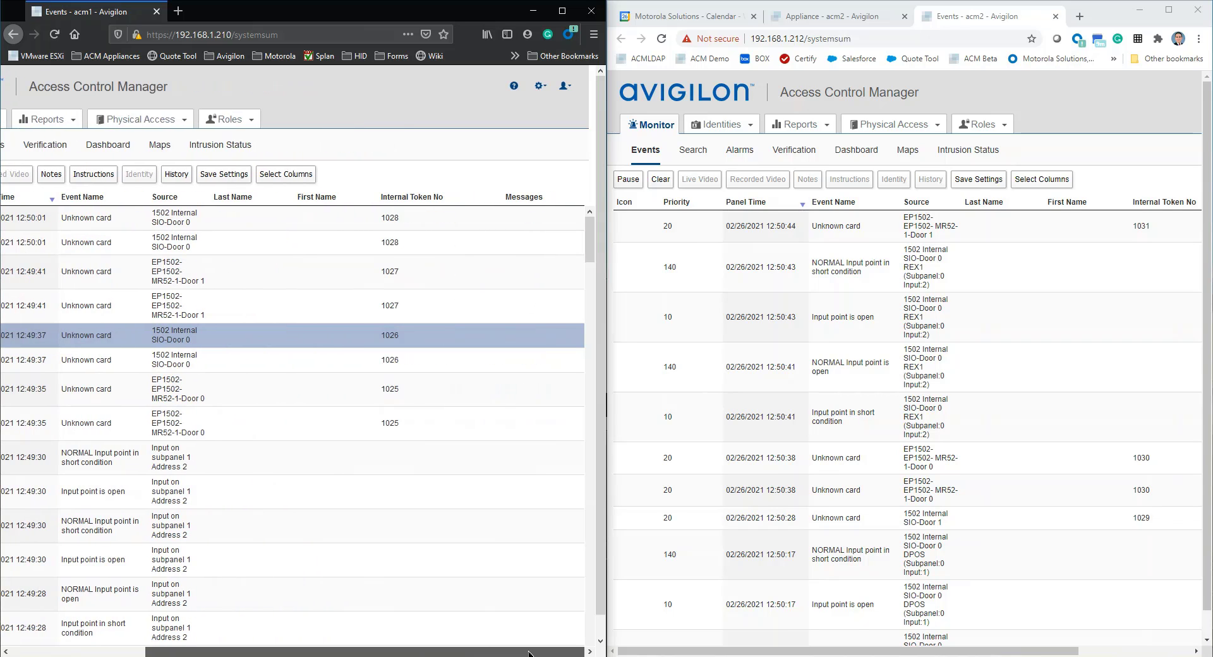
{"action": "left_click", "coordinate": [538, 87]}
{"action": "left_click", "coordinate": [512, 131]}
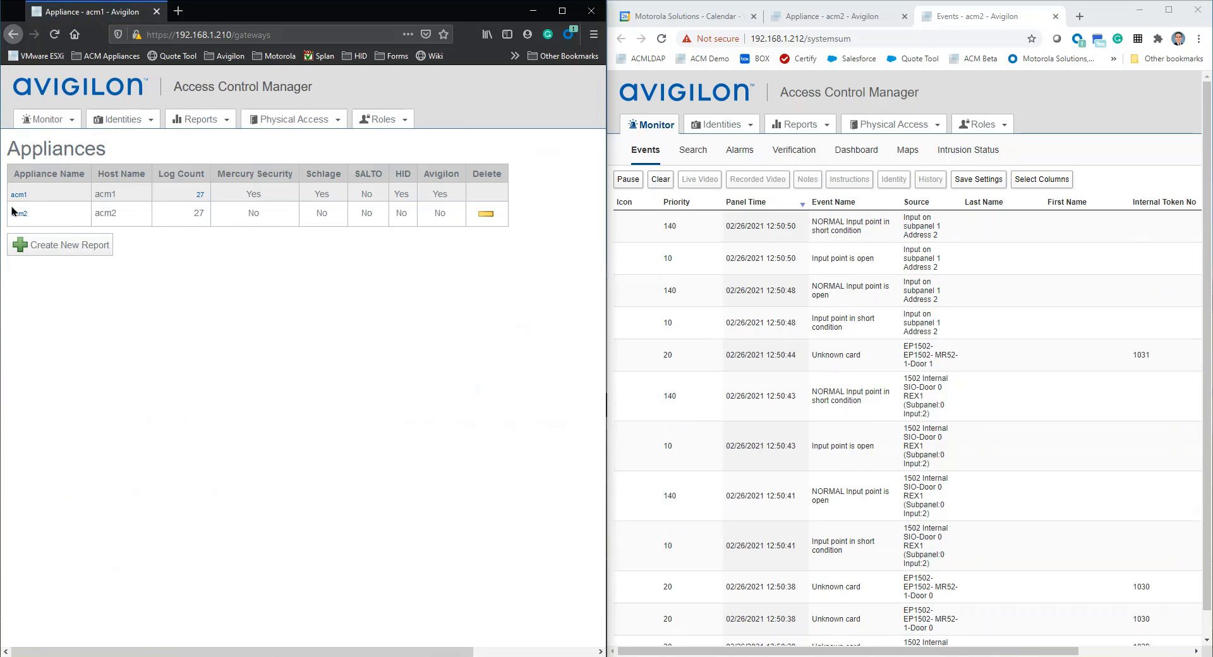
{"action": "left_click", "coordinate": [19, 194]}
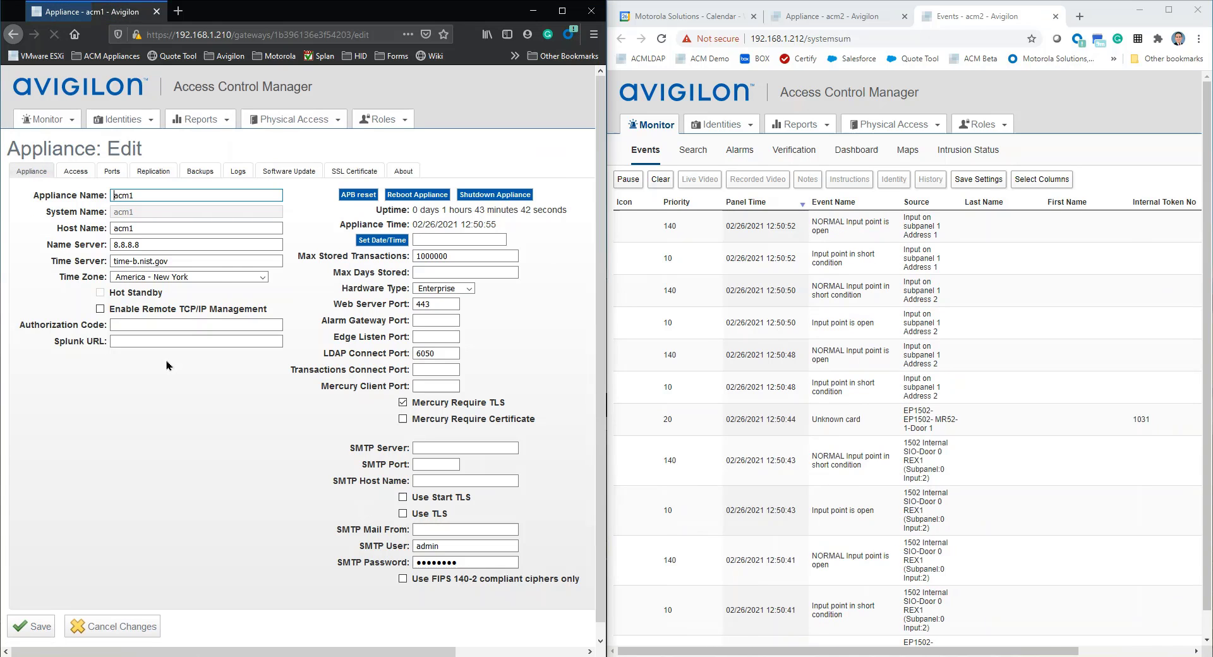
{"action": "left_click", "coordinate": [284, 172]}
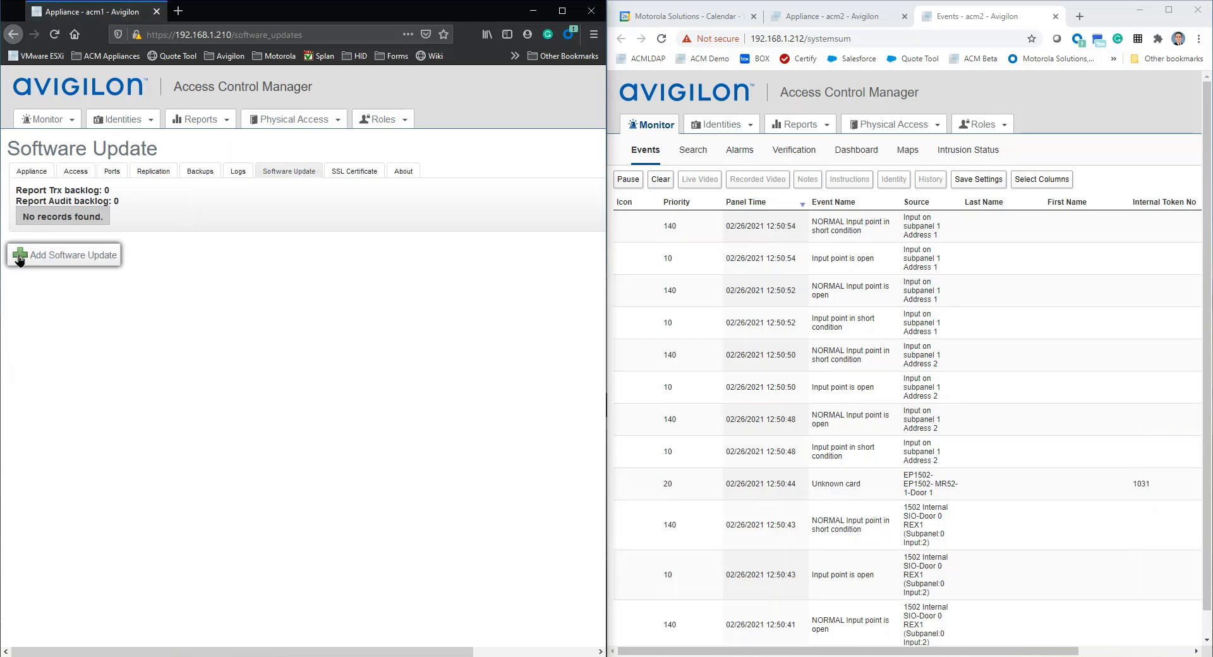
- Add the software update file ACM-6.16.0.7-20210127-123027.upgrade from Downloads to acm1 and save to upload it
{"action": "left_click", "coordinate": [19, 256]}
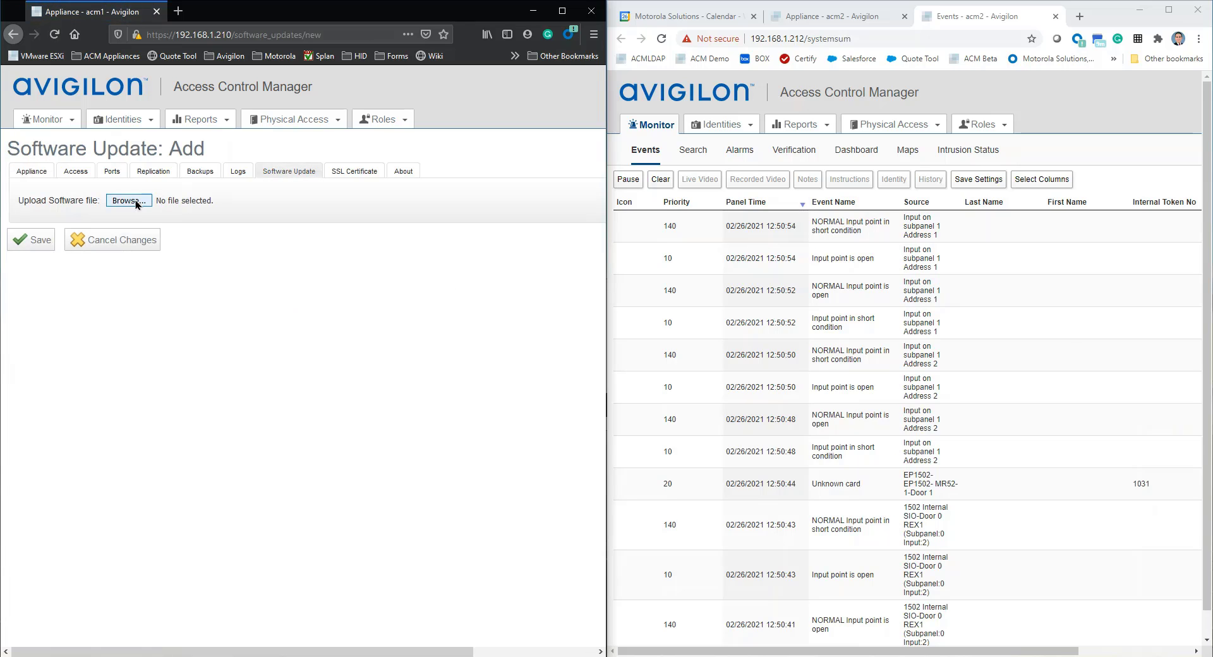
{"action": "left_click", "coordinate": [129, 201]}
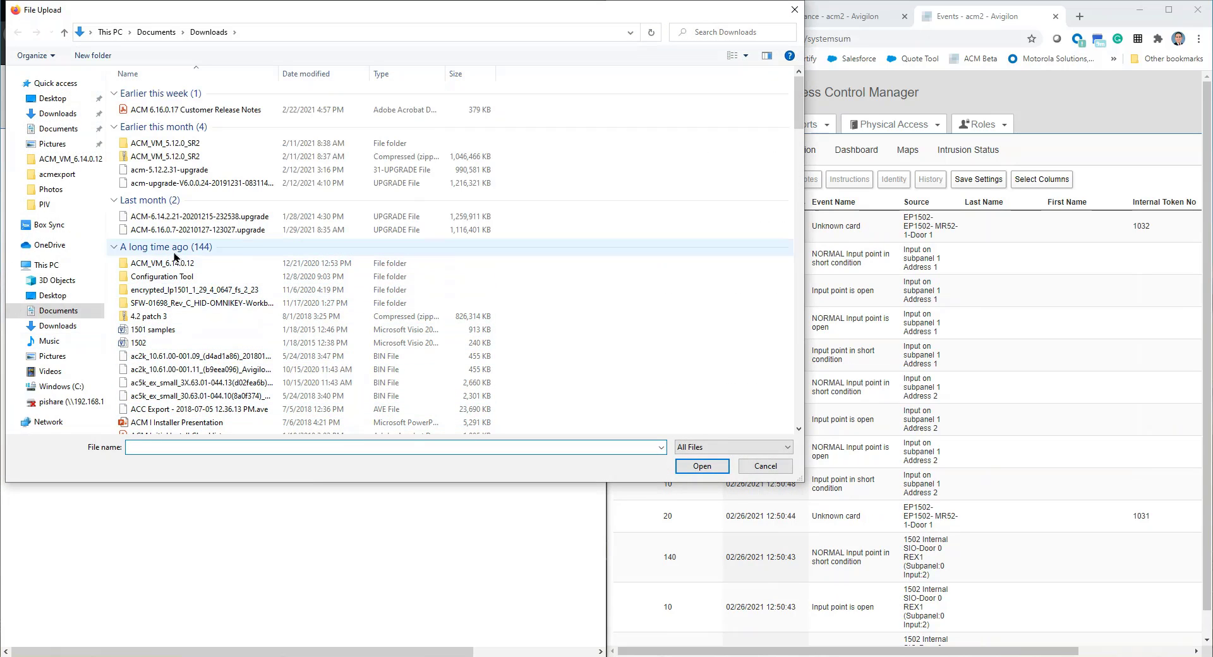
{"action": "left_click", "coordinate": [170, 230]}
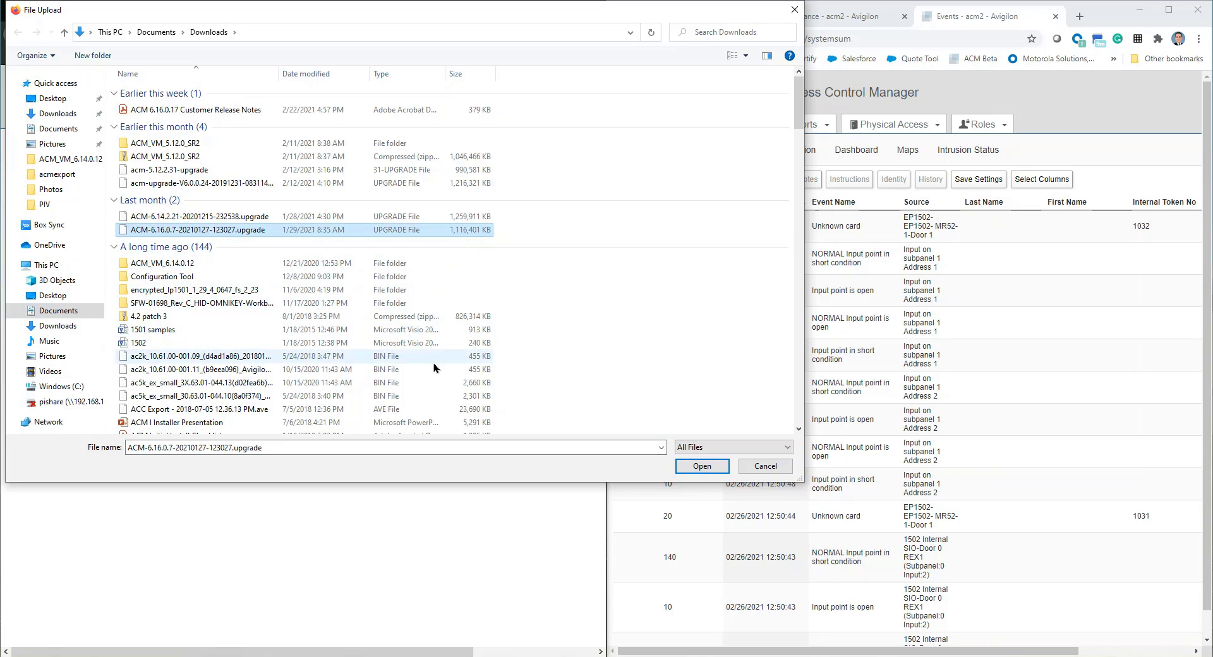
{"action": "left_click", "coordinate": [698, 467]}
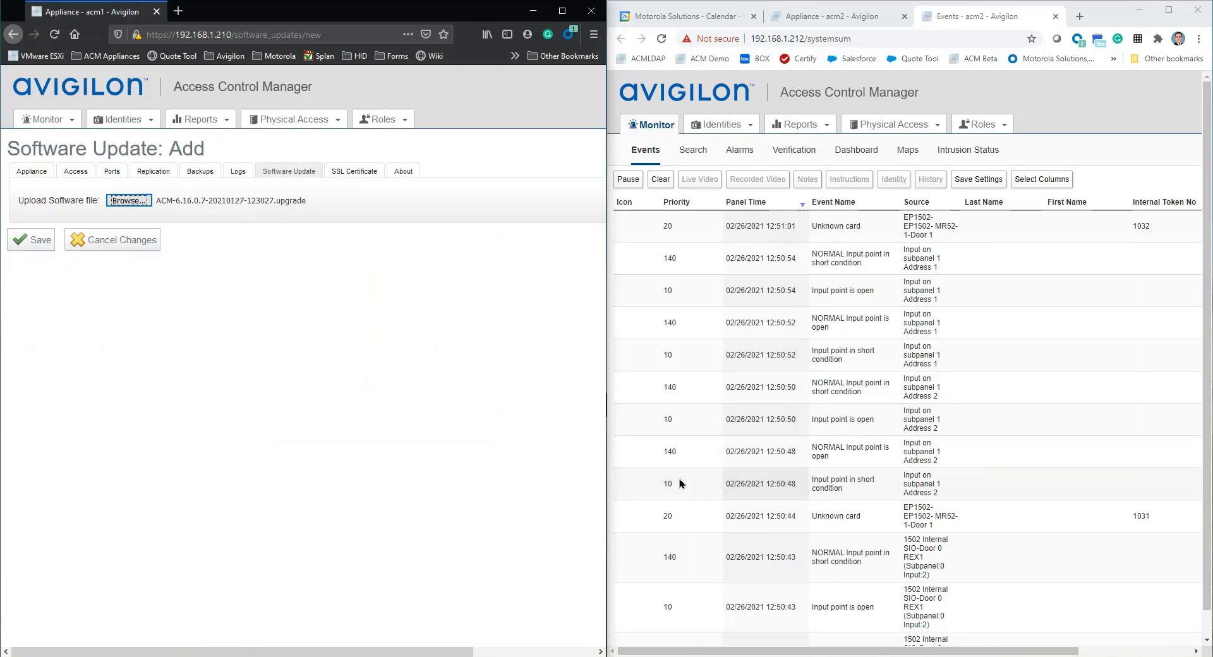
{"action": "left_click", "coordinate": [36, 240]}
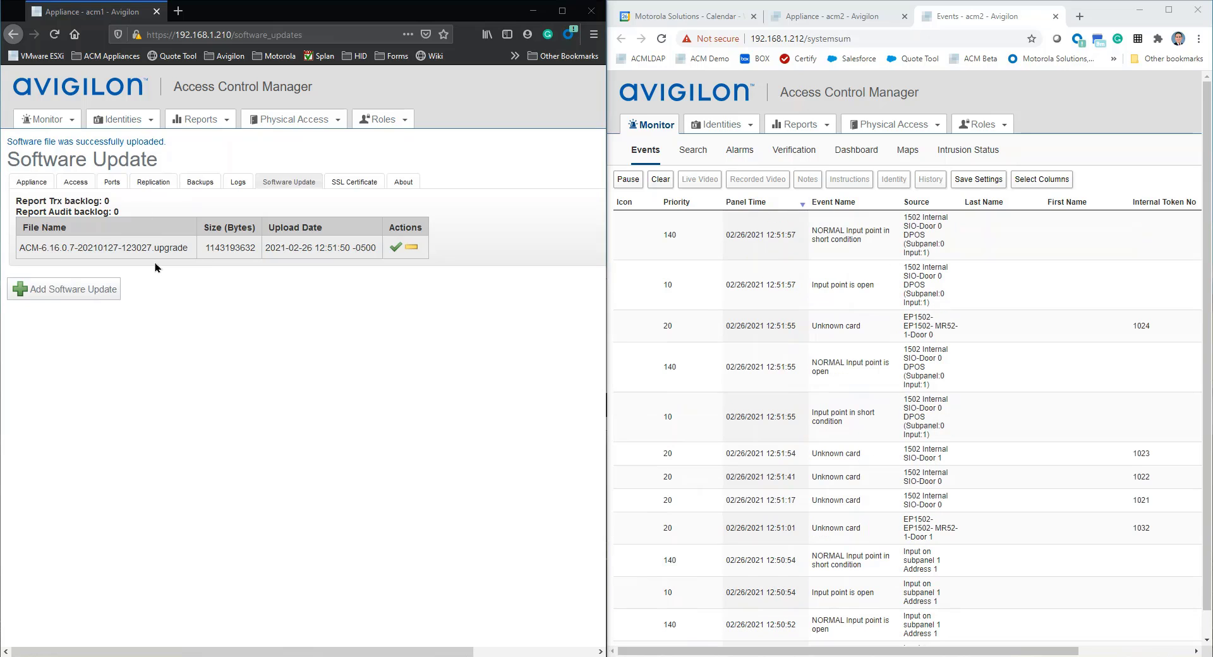
- Apply the uploaded 6.16.0.7 update to acm1, confirm it, and sign back in after the appliance restarts
{"action": "left_click", "coordinate": [395, 249]}
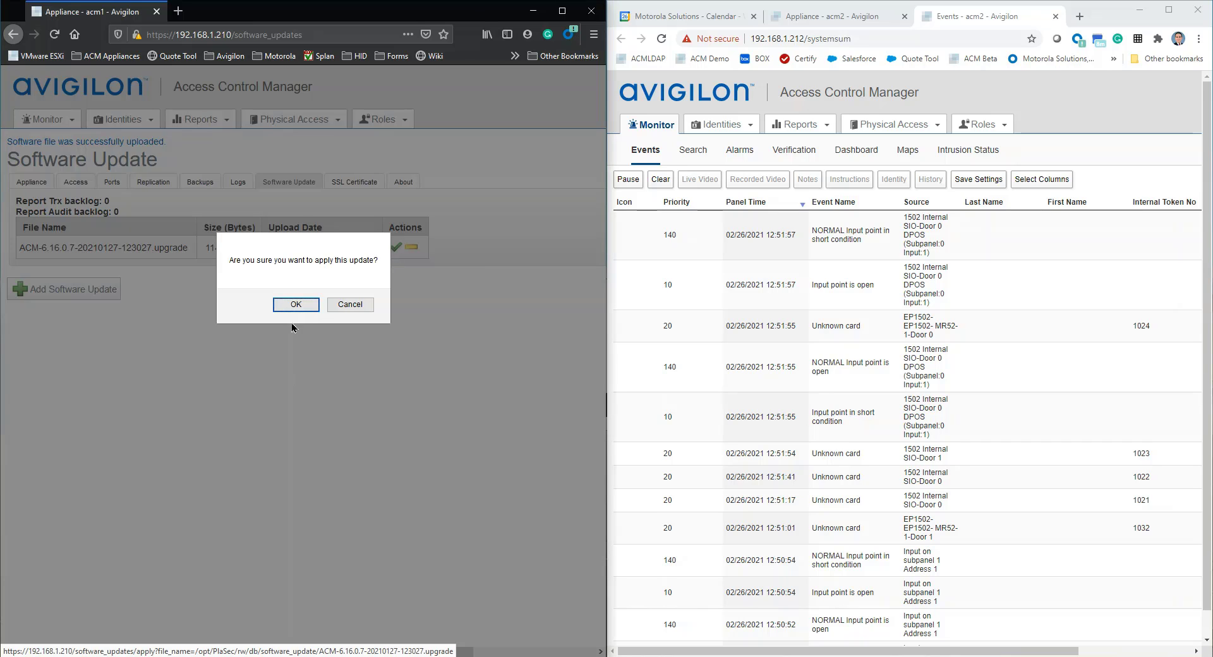
{"action": "left_click", "coordinate": [293, 303]}
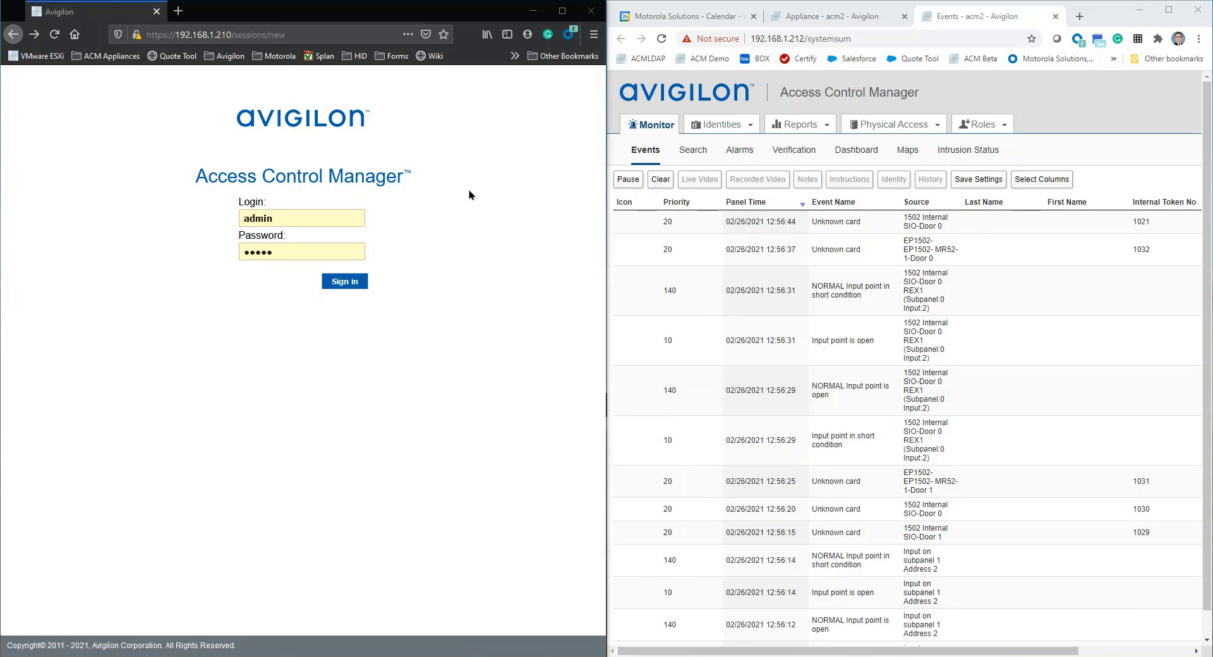
{"action": "left_click", "coordinate": [355, 290]}
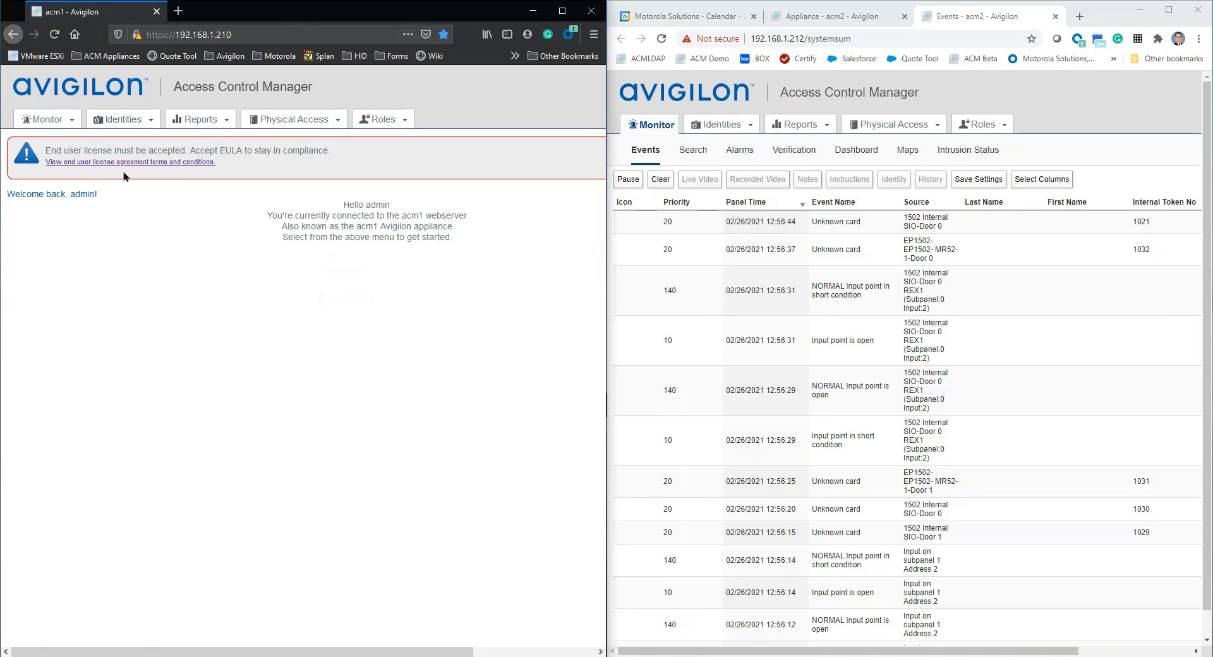
- Open the end user license agreement on acm1, accept its terms and submit the acceptance
{"action": "left_click", "coordinate": [120, 162]}
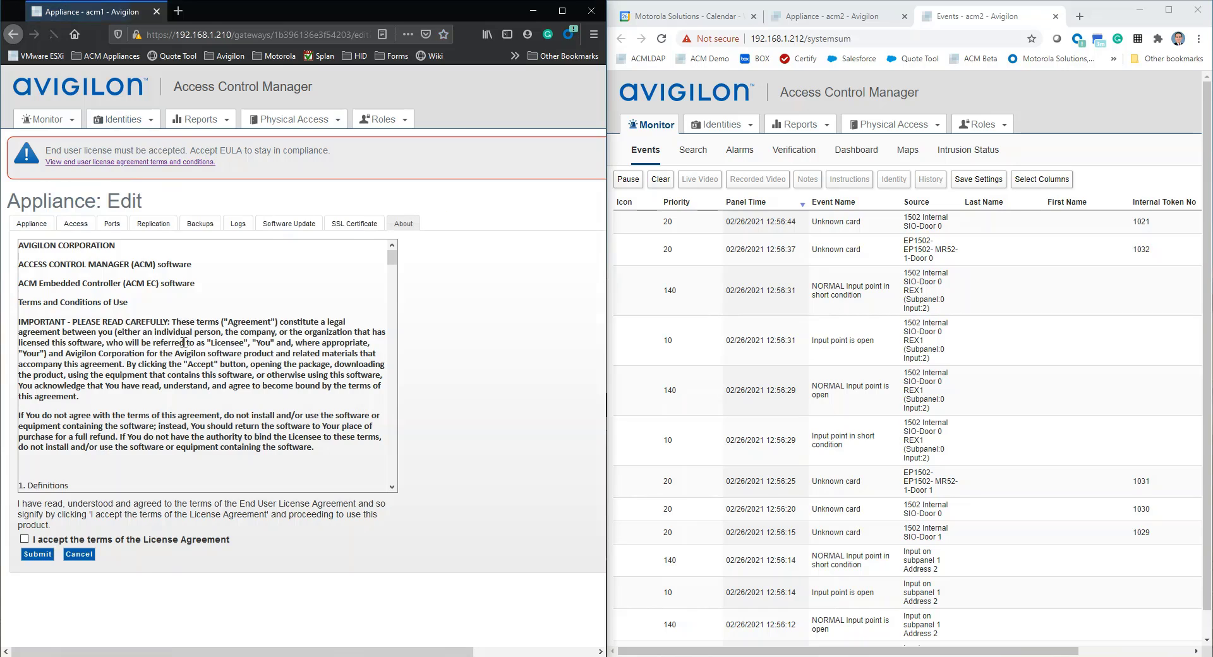
{"action": "left_click", "coordinate": [24, 539]}
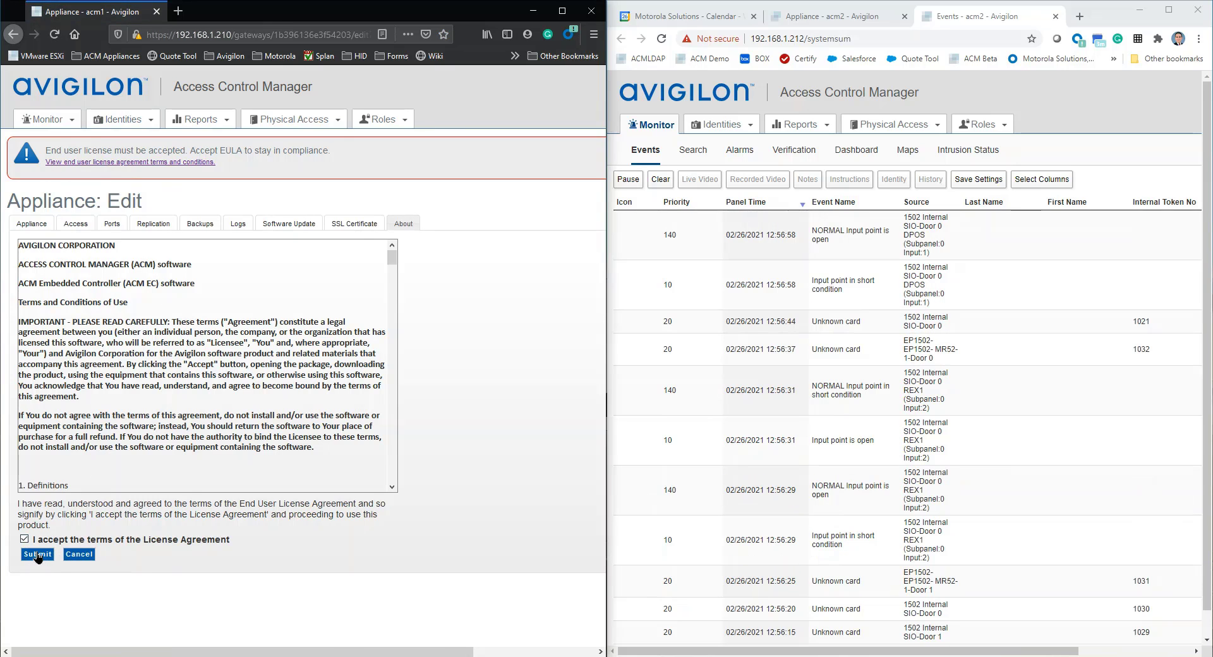
{"action": "left_click", "coordinate": [36, 555]}
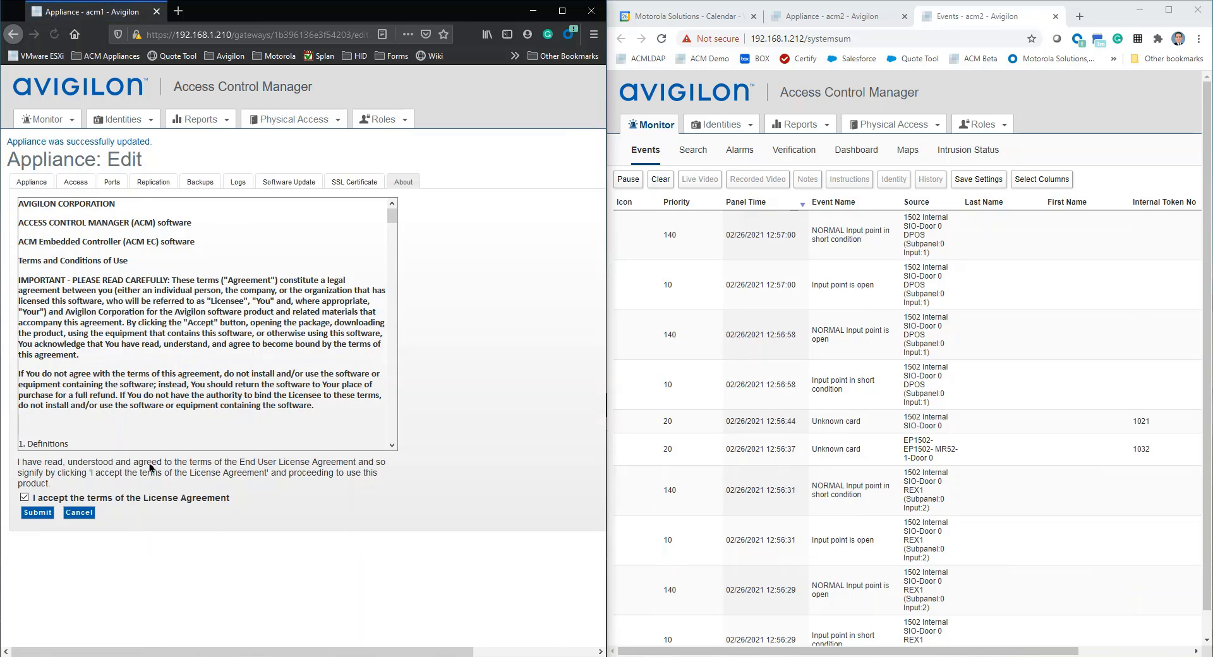
- Check acm1's software version and license status, and open its live event monitor
{"action": "left_click", "coordinate": [403, 182]}
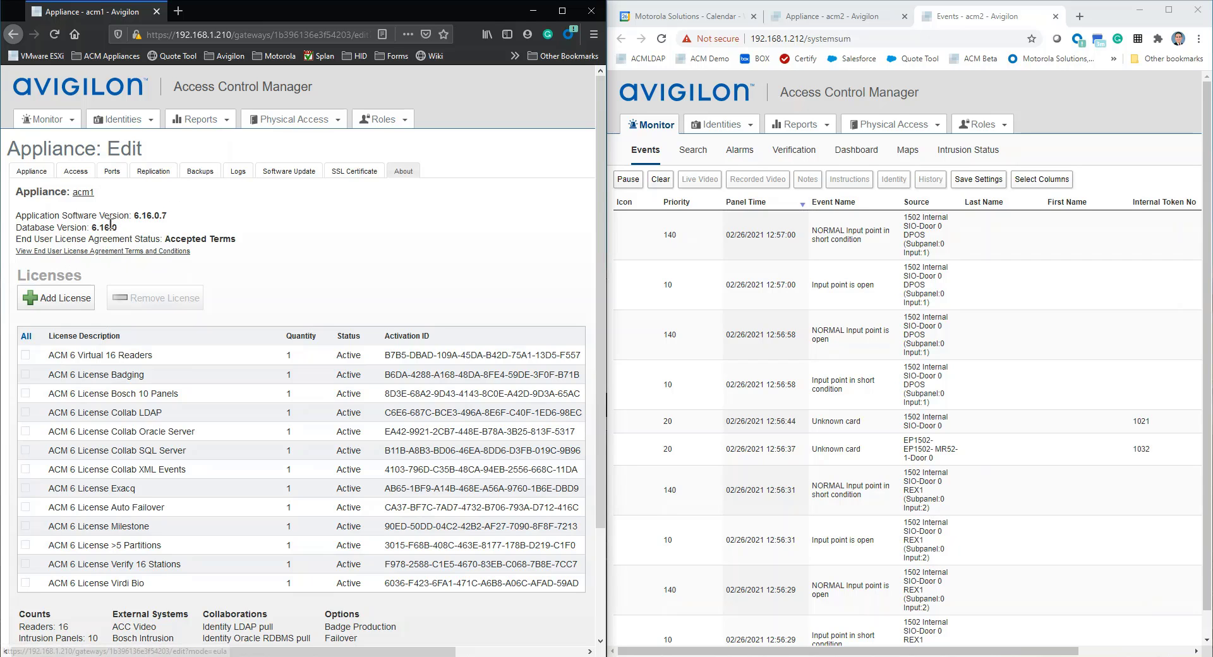
{"action": "left_click", "coordinate": [47, 119]}
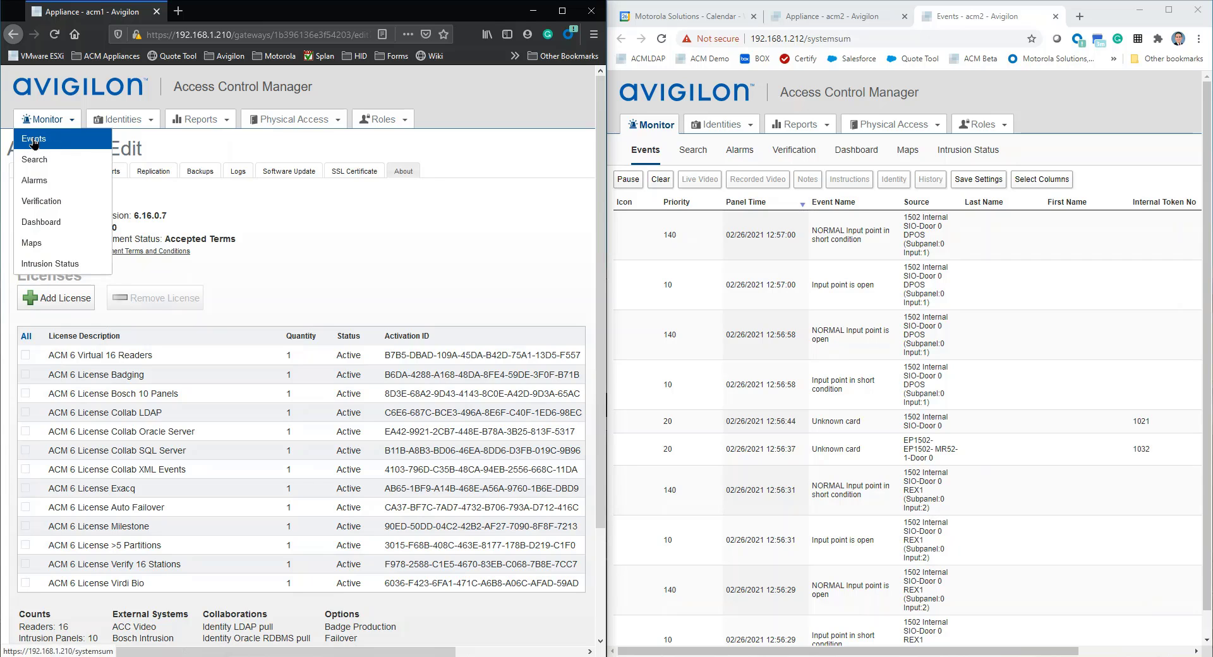
{"action": "left_click", "coordinate": [35, 141]}
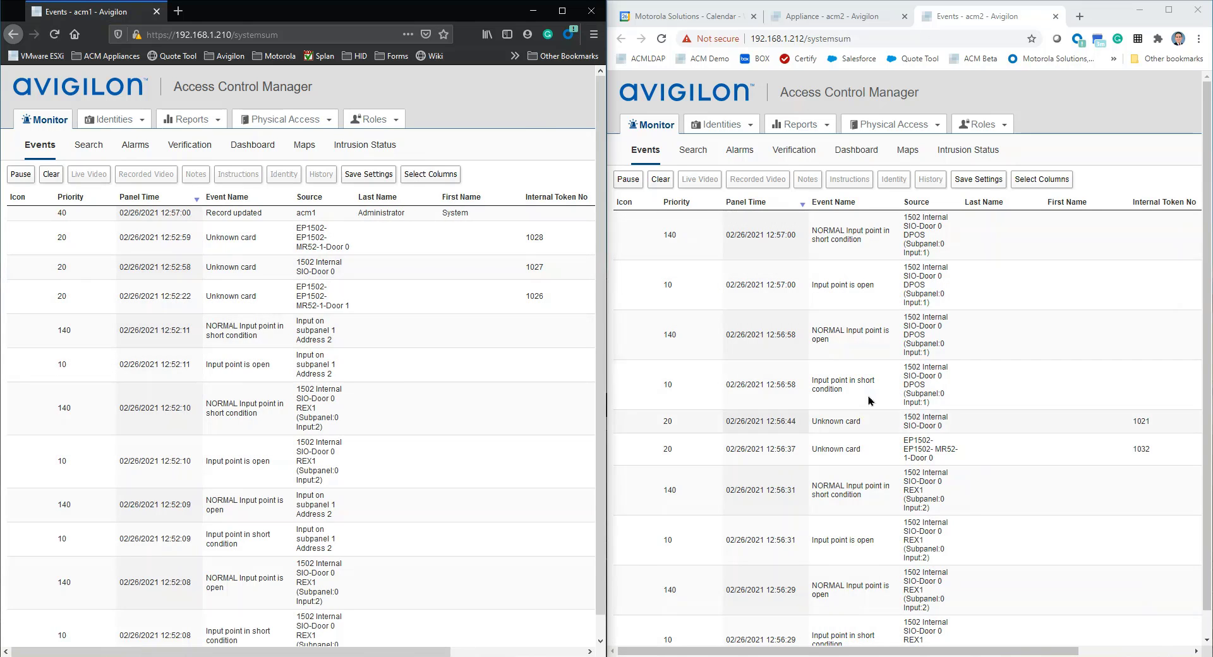
- Open the acm2 appliance's replication settings and fail back control to acm1
{"action": "left_click_drag", "start_coordinate": [880, 652], "coordinate": [992, 652]}
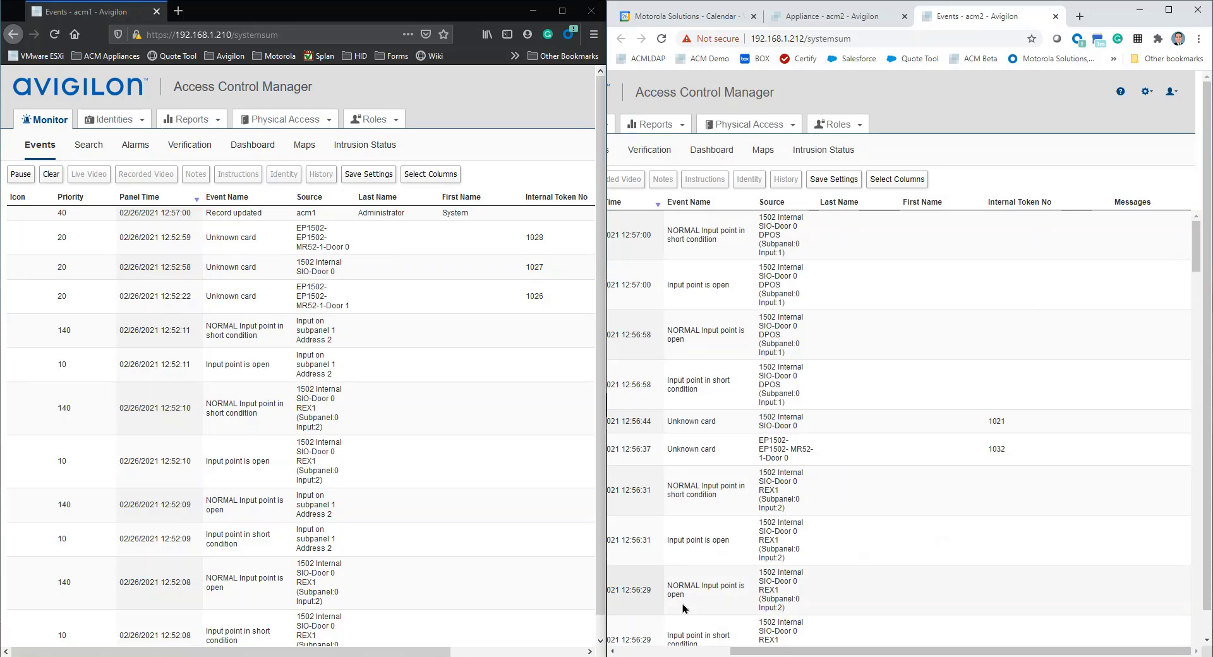
{"action": "left_click", "coordinate": [1147, 92]}
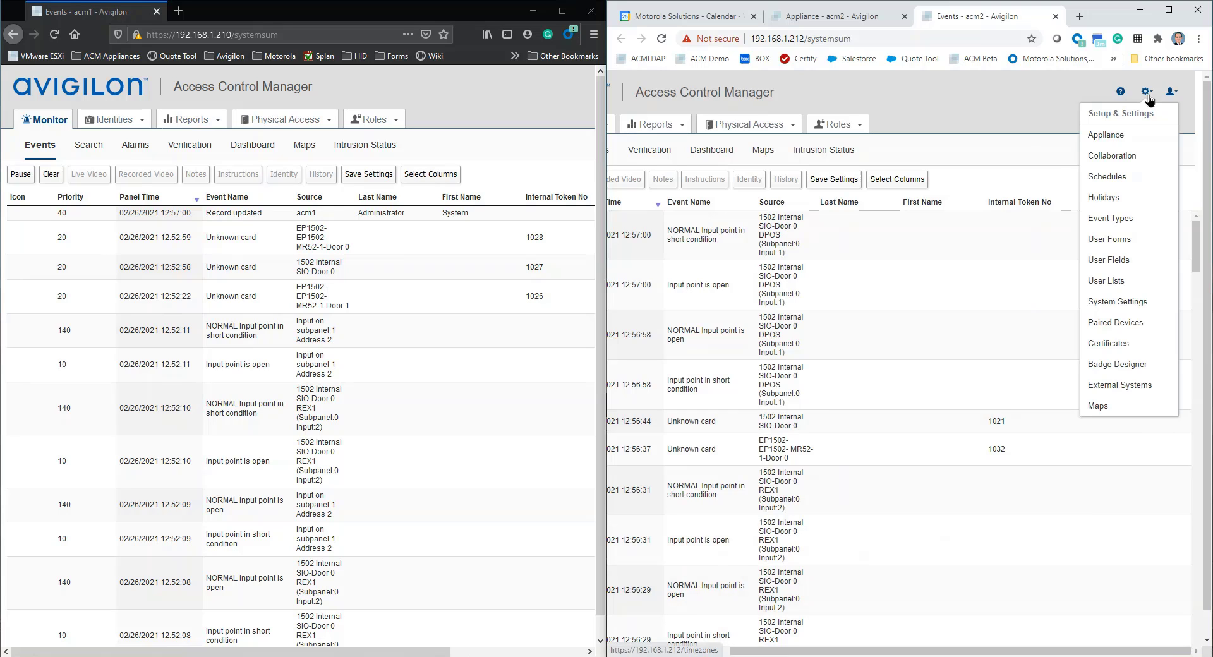
{"action": "left_click", "coordinate": [1114, 136]}
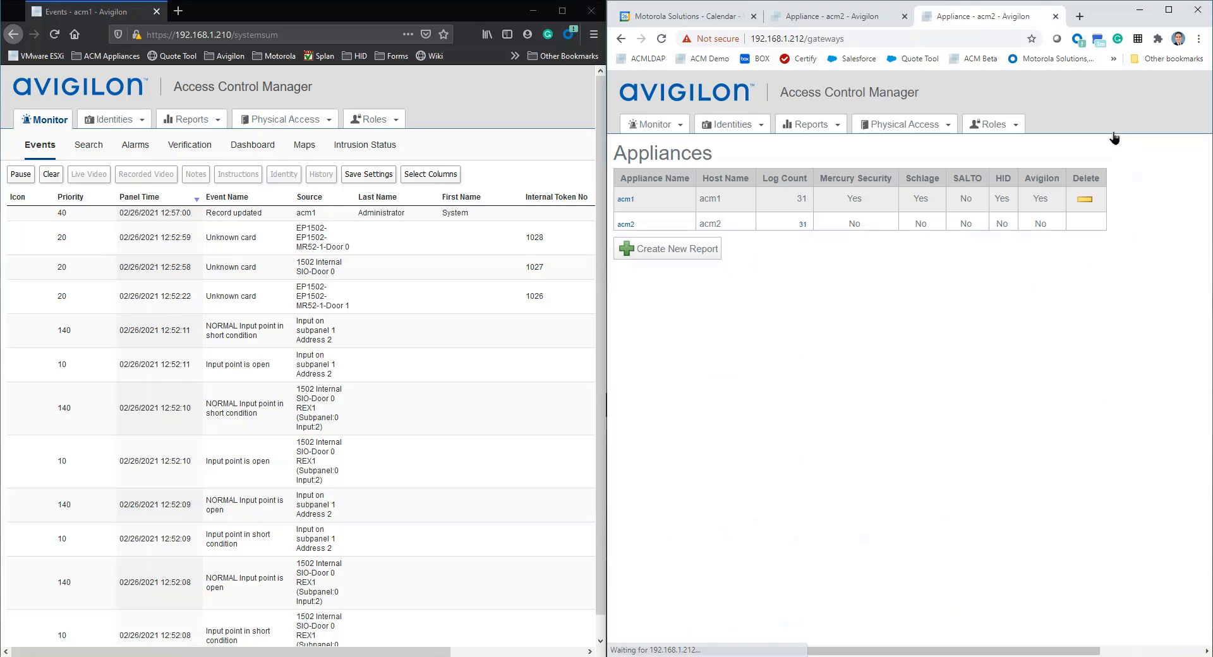
{"action": "left_click", "coordinate": [623, 226]}
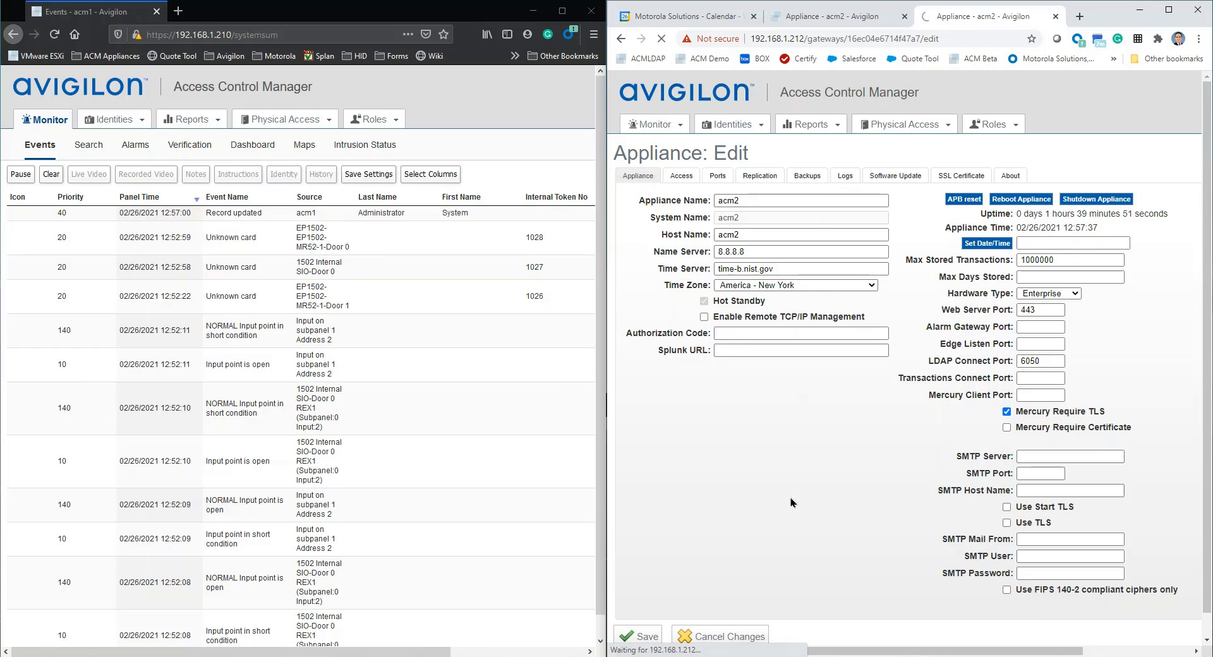
{"action": "scroll", "coordinate": [902, 429], "scroll_direction": "down", "scroll_amount": 1}
{"action": "scroll", "coordinate": [902, 428], "scroll_direction": "down", "scroll_amount": 2}
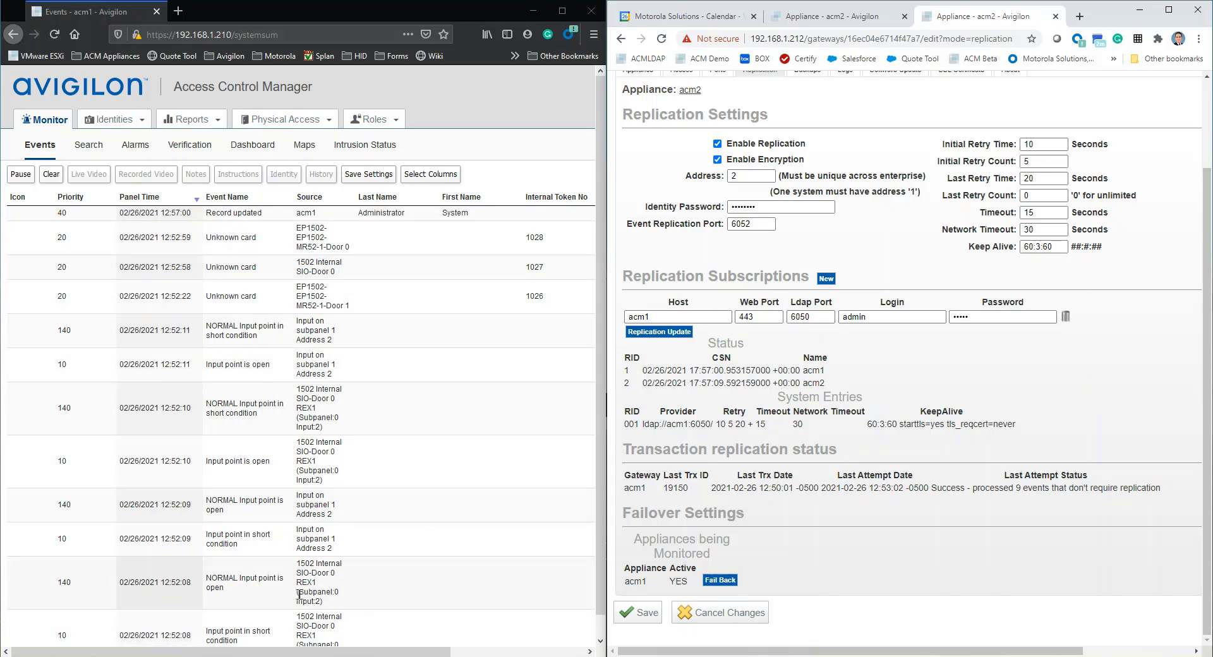
{"action": "left_click", "coordinate": [720, 580]}
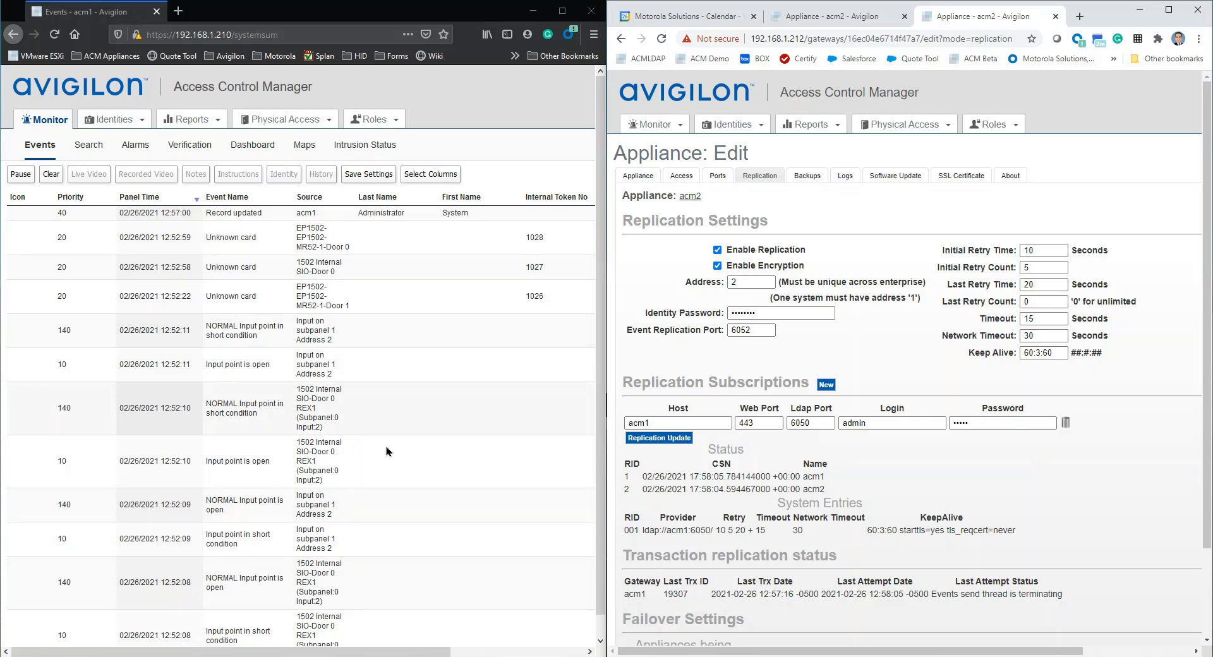
- Reload the acm1 events page and check acm2's transaction replication and failover status after the failback
{"action": "left_click", "coordinate": [56, 35]}
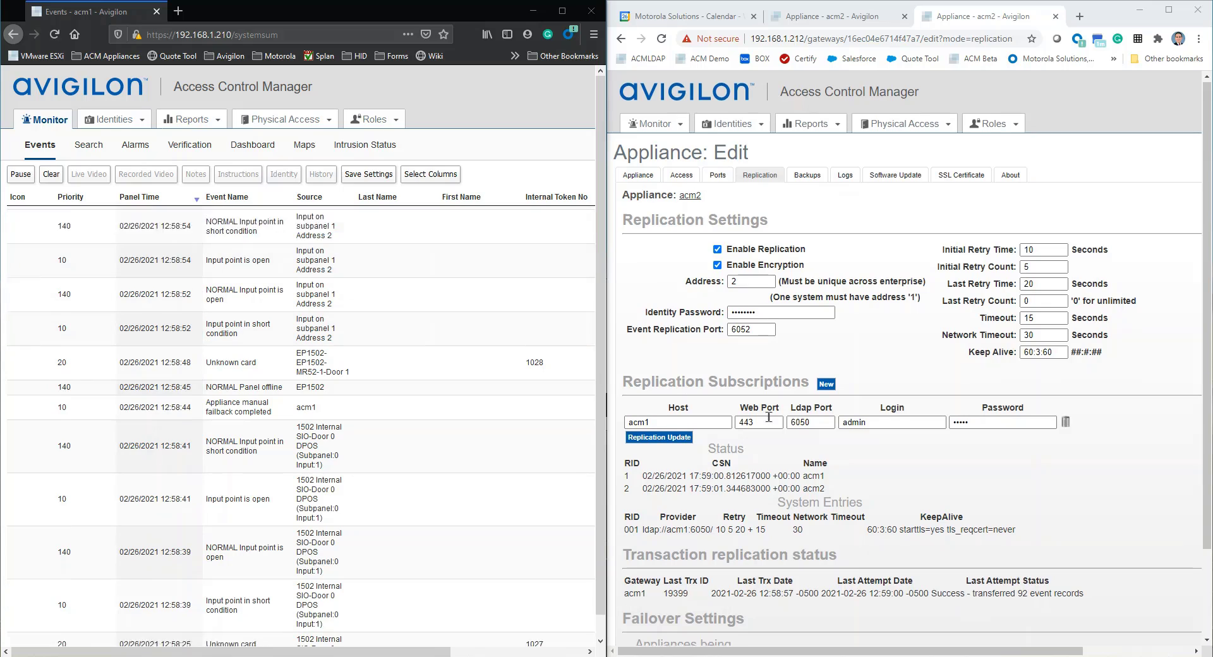
{"action": "scroll", "coordinate": [764, 586], "scroll_direction": "down", "scroll_amount": 2}
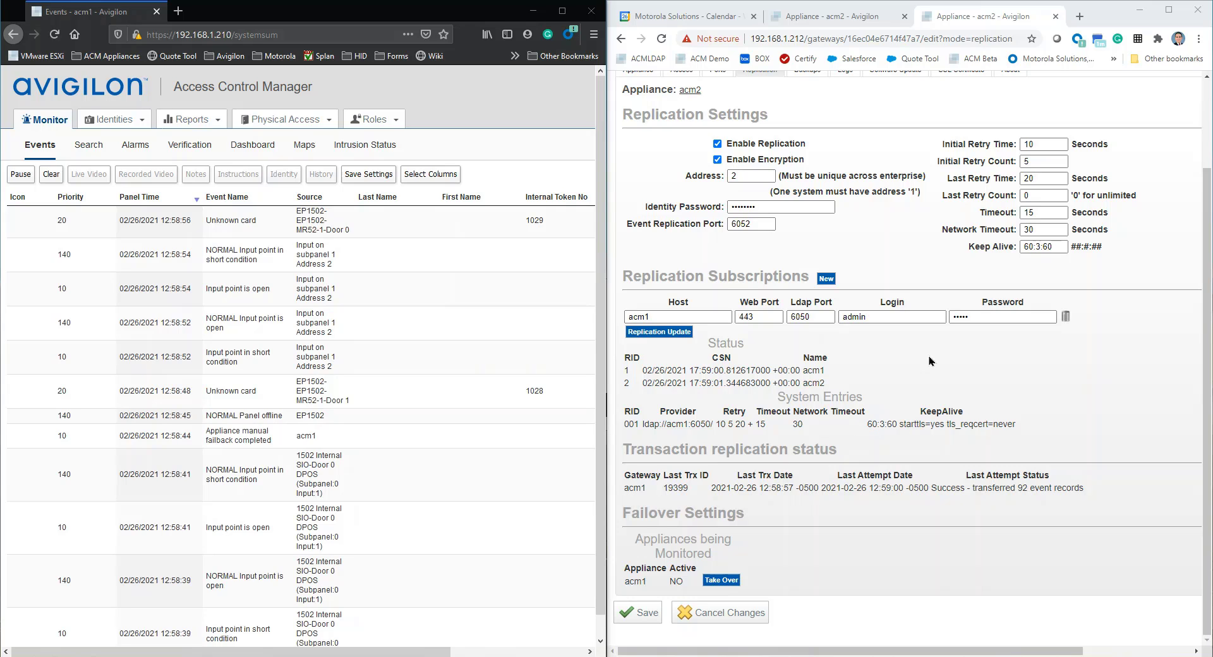
{"action": "scroll", "coordinate": [837, 473], "scroll_direction": "up", "scroll_amount": 2}
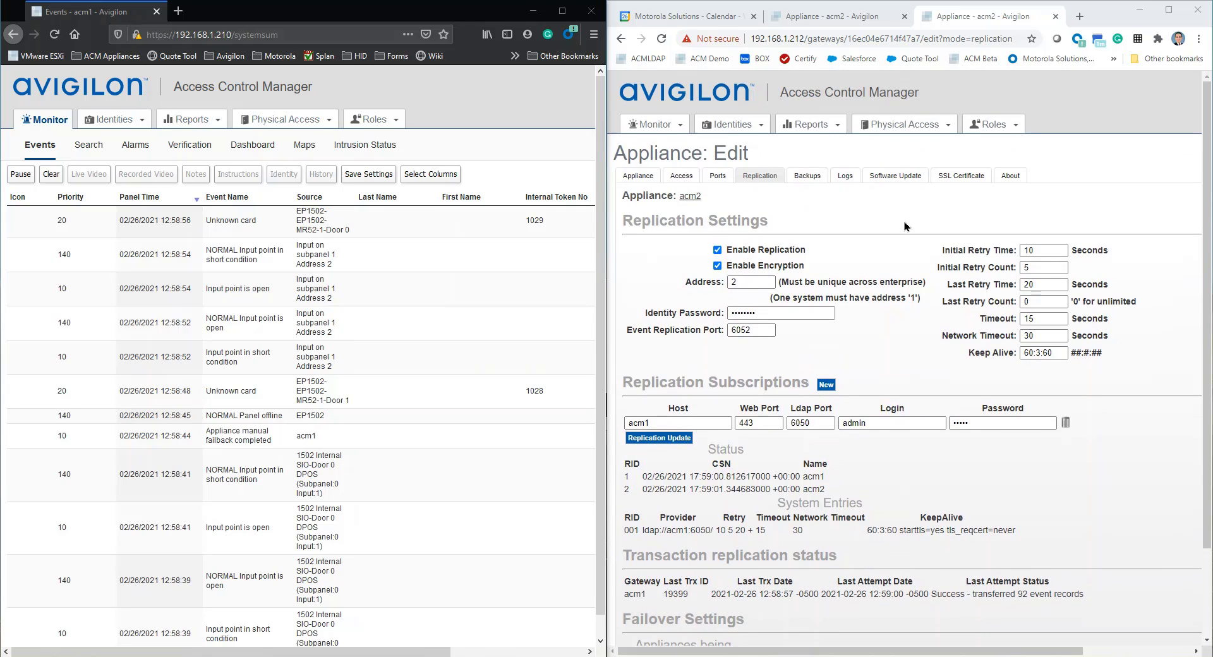
- Upload the software update file ACM-6.16.0.7-20210127-123027.upgrade from Downloads to the acm2 appliance
{"action": "left_click", "coordinate": [894, 178]}
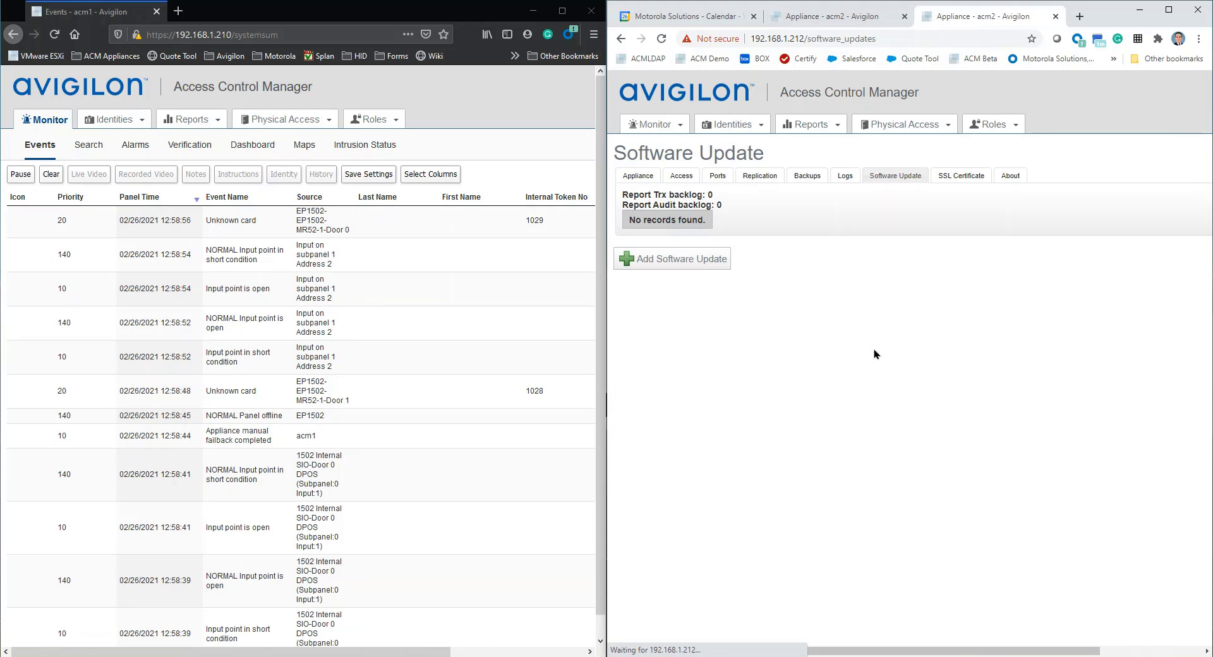
{"action": "left_click", "coordinate": [670, 259]}
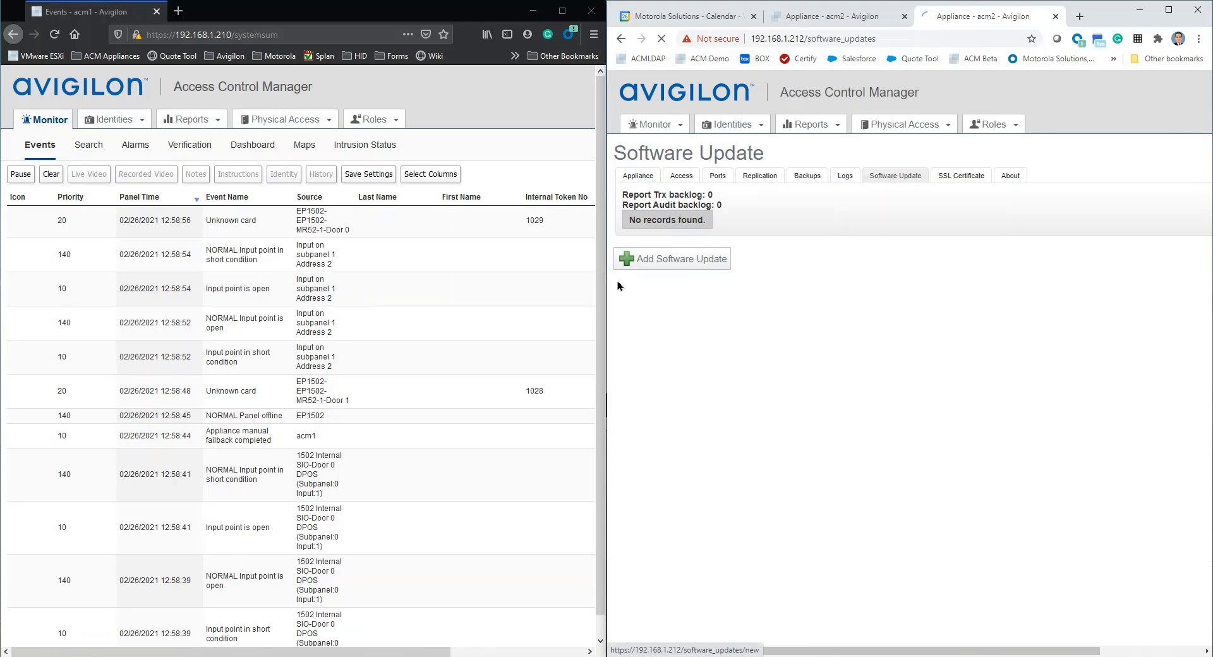
{"action": "left_click", "coordinate": [738, 205]}
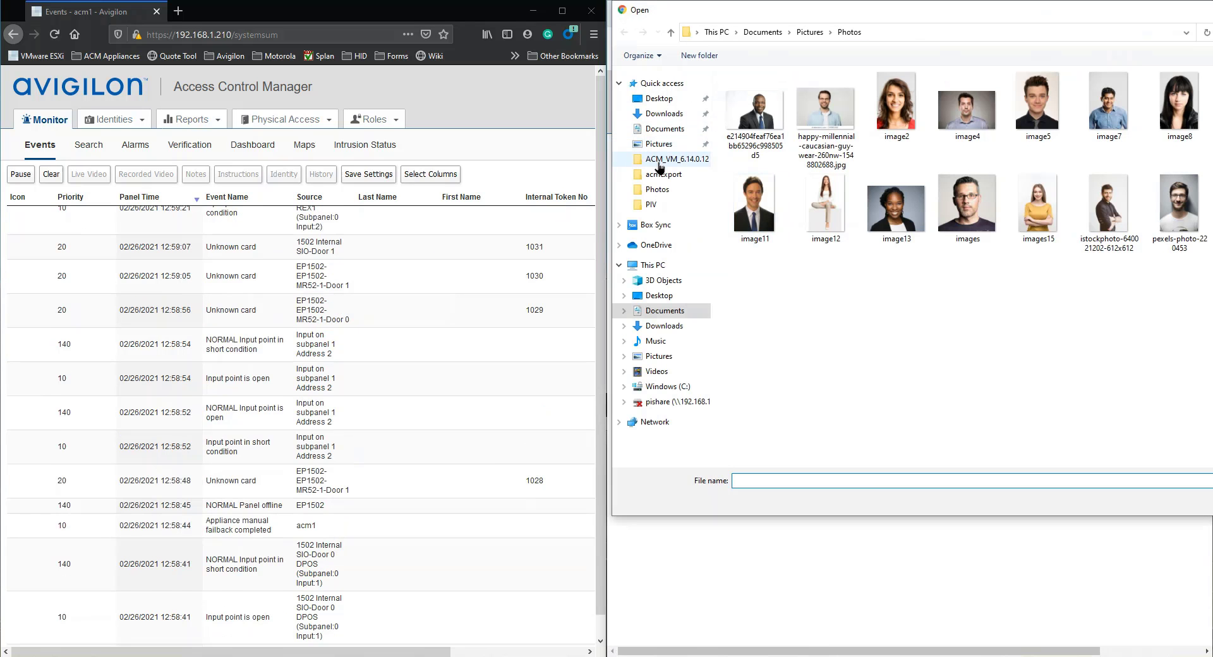
{"action": "left_click", "coordinate": [661, 161]}
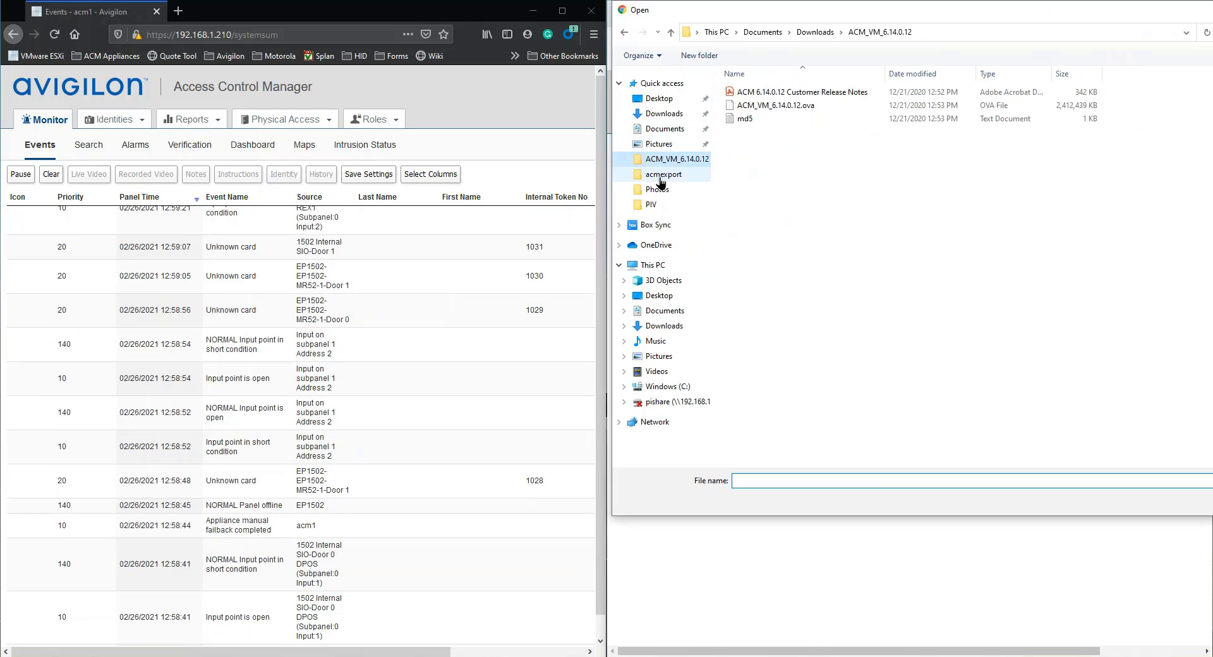
{"action": "left_click", "coordinate": [664, 114]}
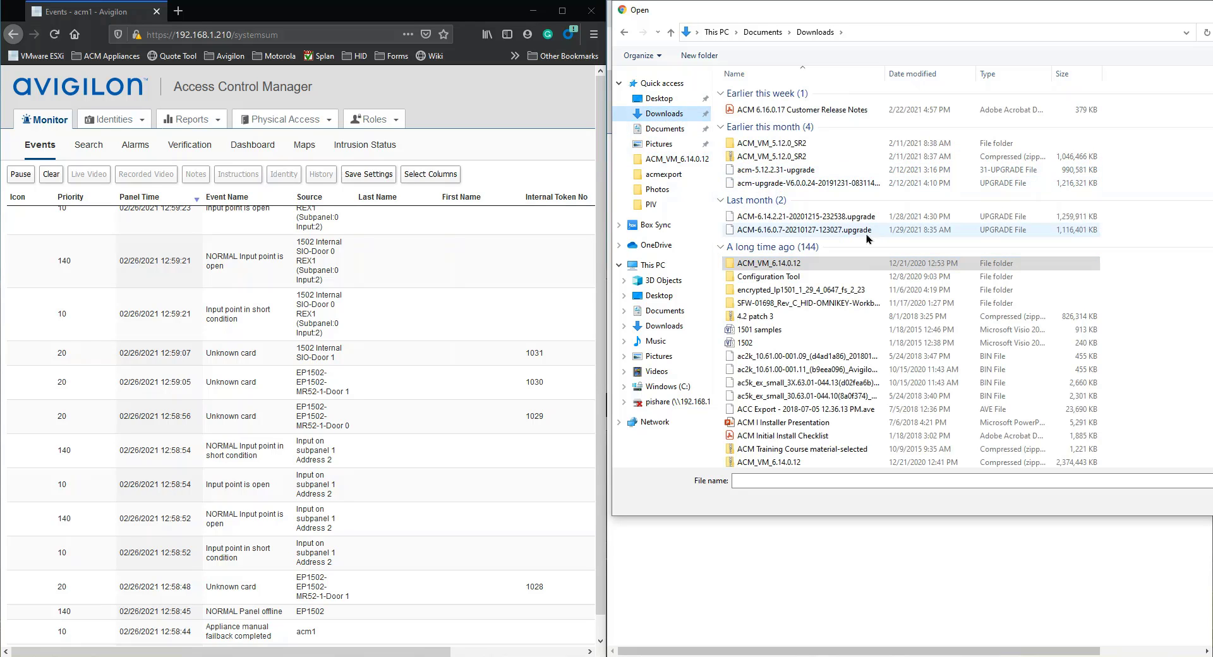
{"action": "left_click", "coordinate": [815, 230]}
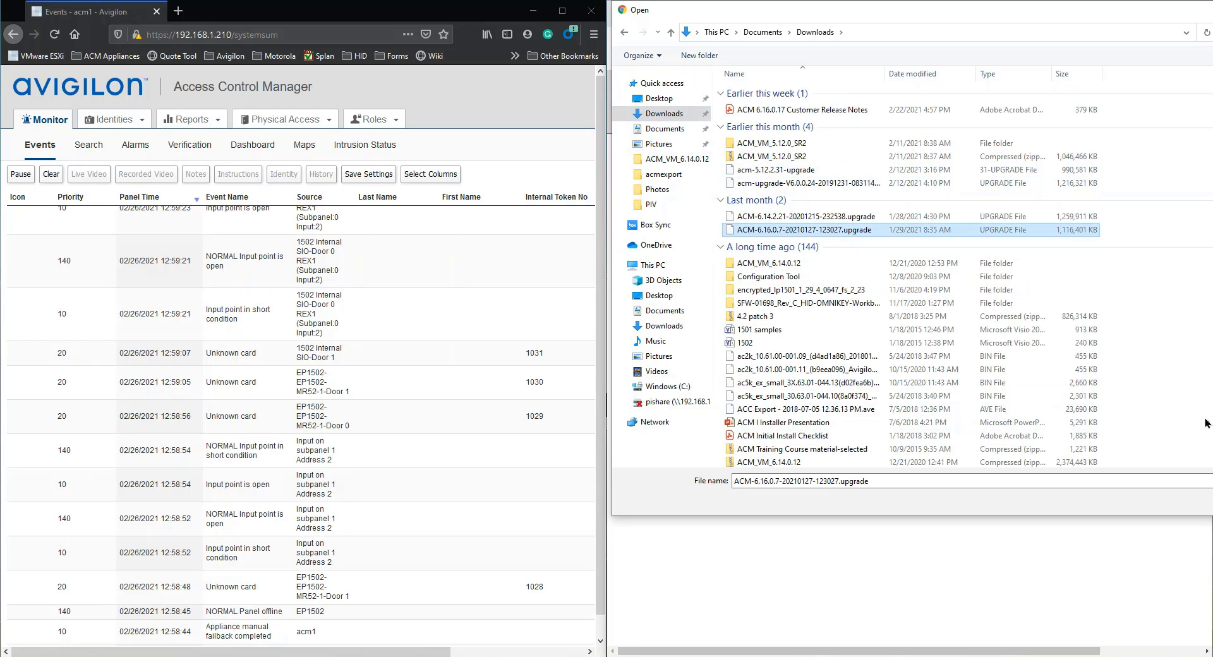
{"action": "key", "text": "Return"}
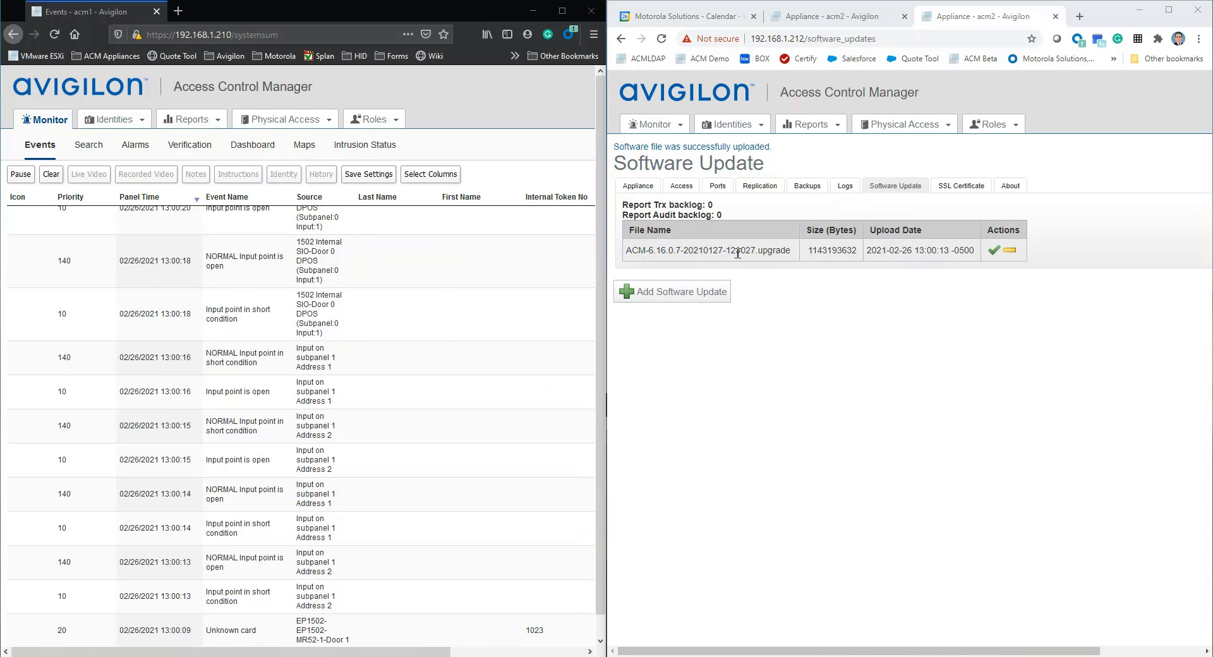
- Apply the uploaded ACM-6.16.0.7-20210127-123027.upgrade update to acm2 and sign back in to the appliance as admin
{"action": "left_click", "coordinate": [994, 251]}
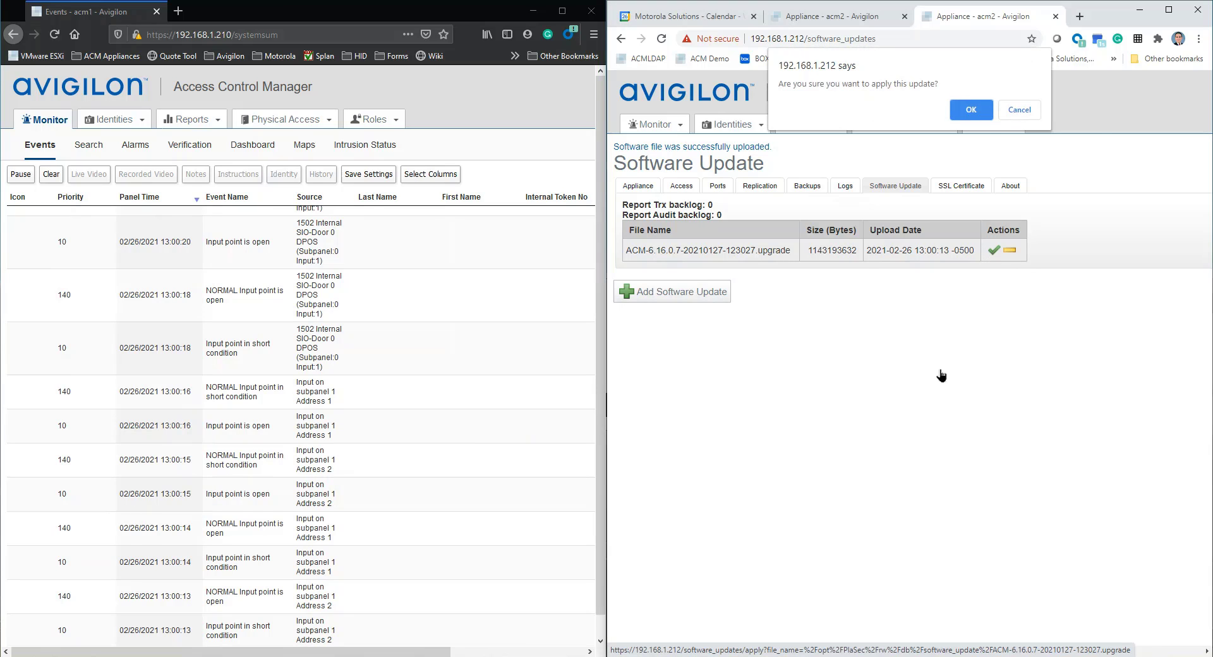
{"action": "left_click", "coordinate": [971, 111]}
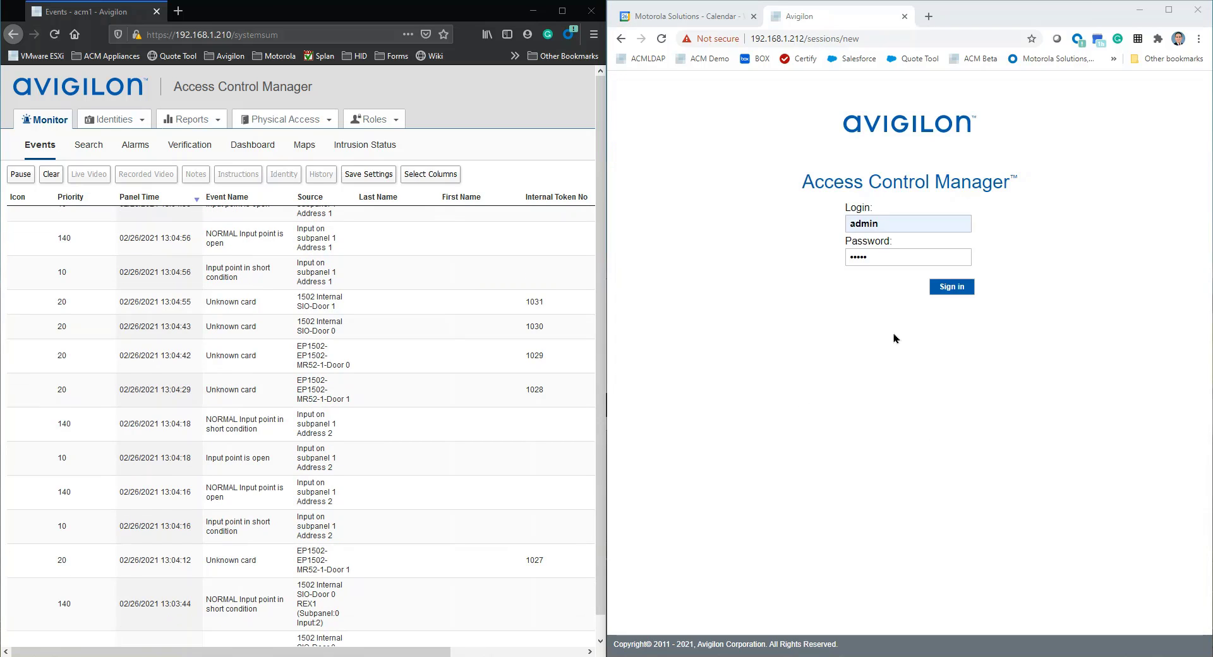
{"action": "left_click", "coordinate": [955, 291]}
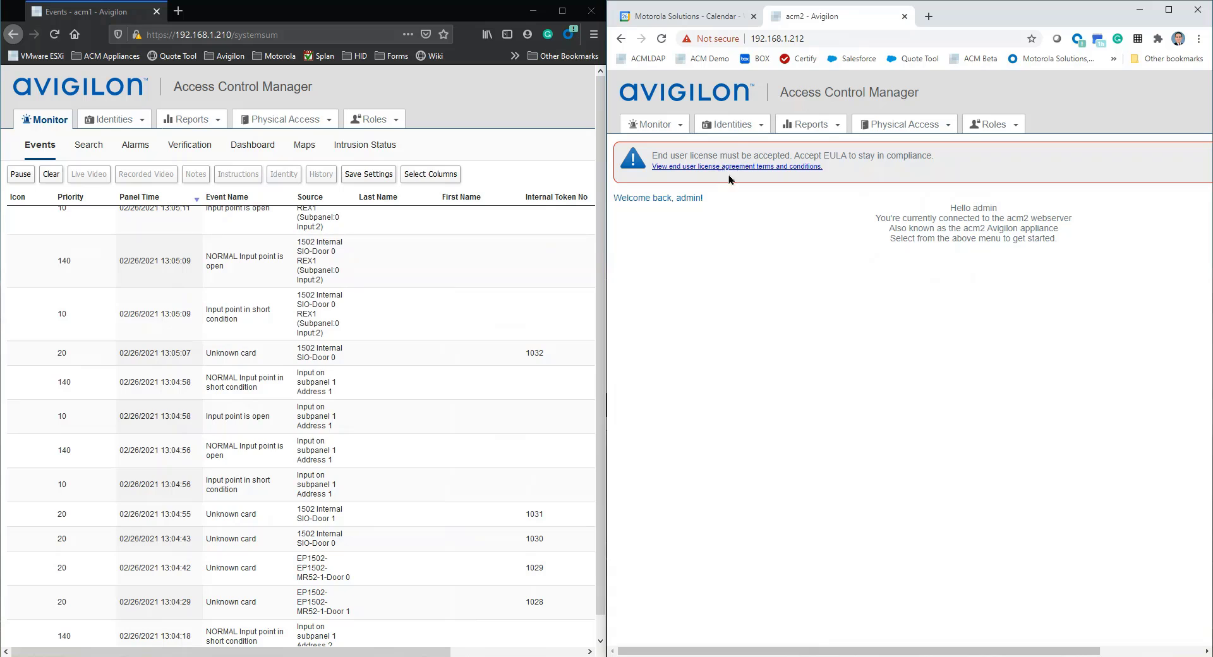
- Accept and submit acm2's end user license agreement, and check the appliance's software version and license status
{"action": "left_click", "coordinate": [744, 173]}
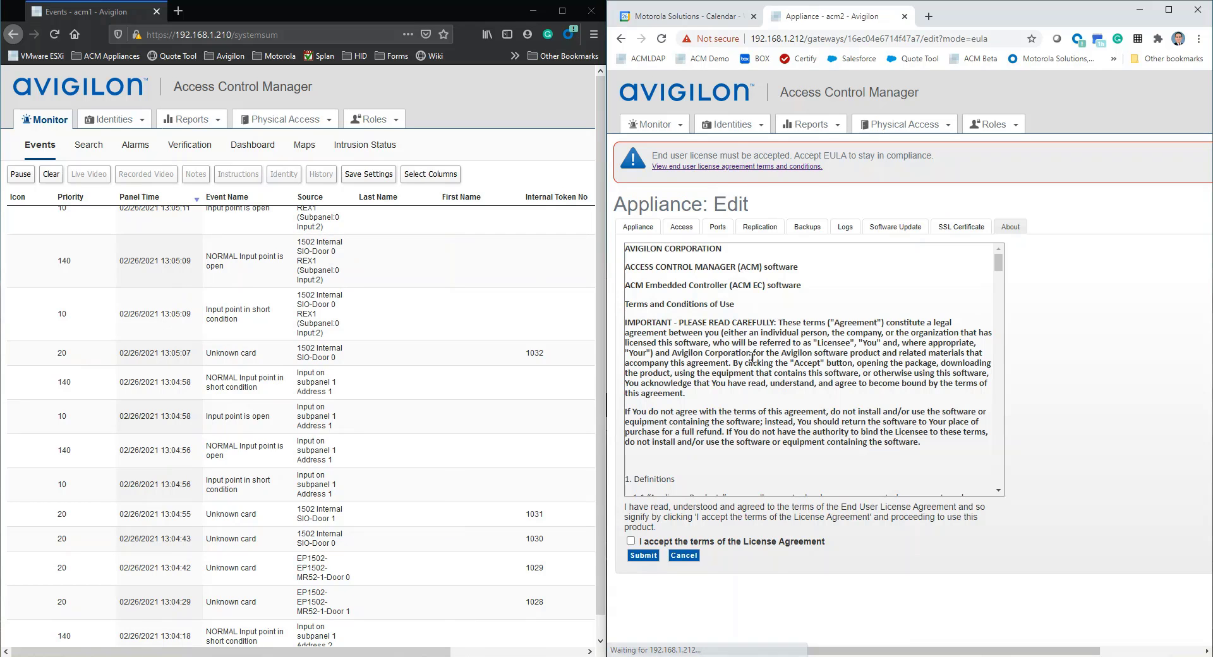
{"action": "left_click", "coordinate": [631, 541]}
{"action": "left_click", "coordinate": [644, 555]}
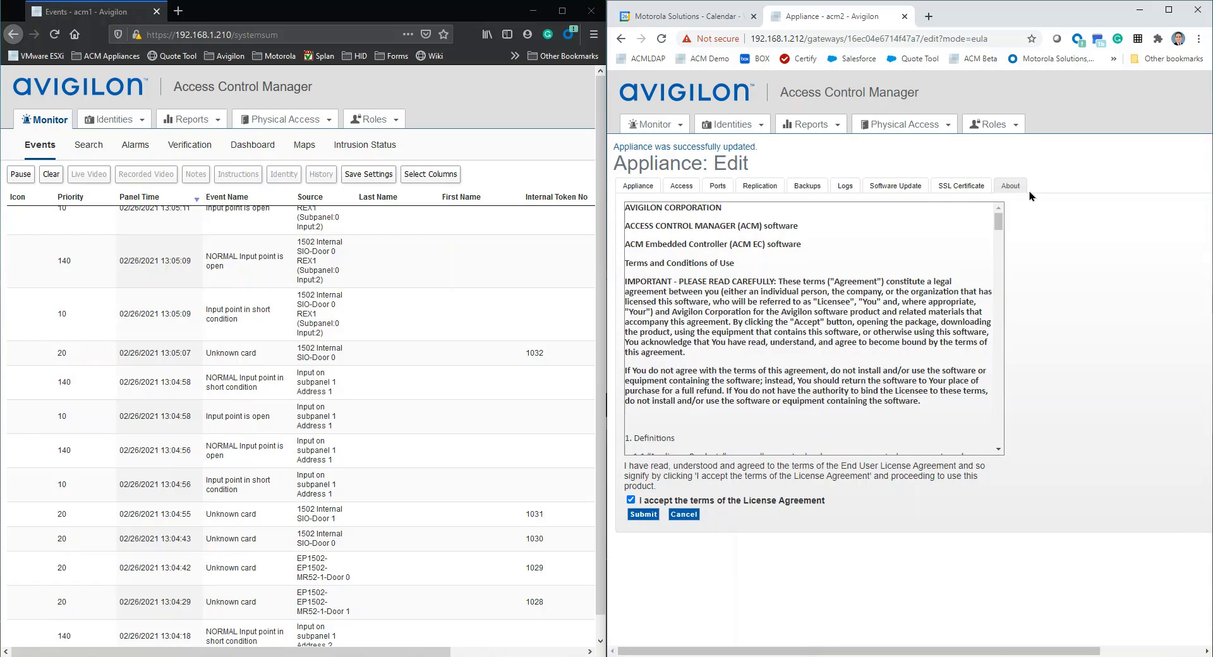
{"action": "left_click", "coordinate": [1011, 188]}
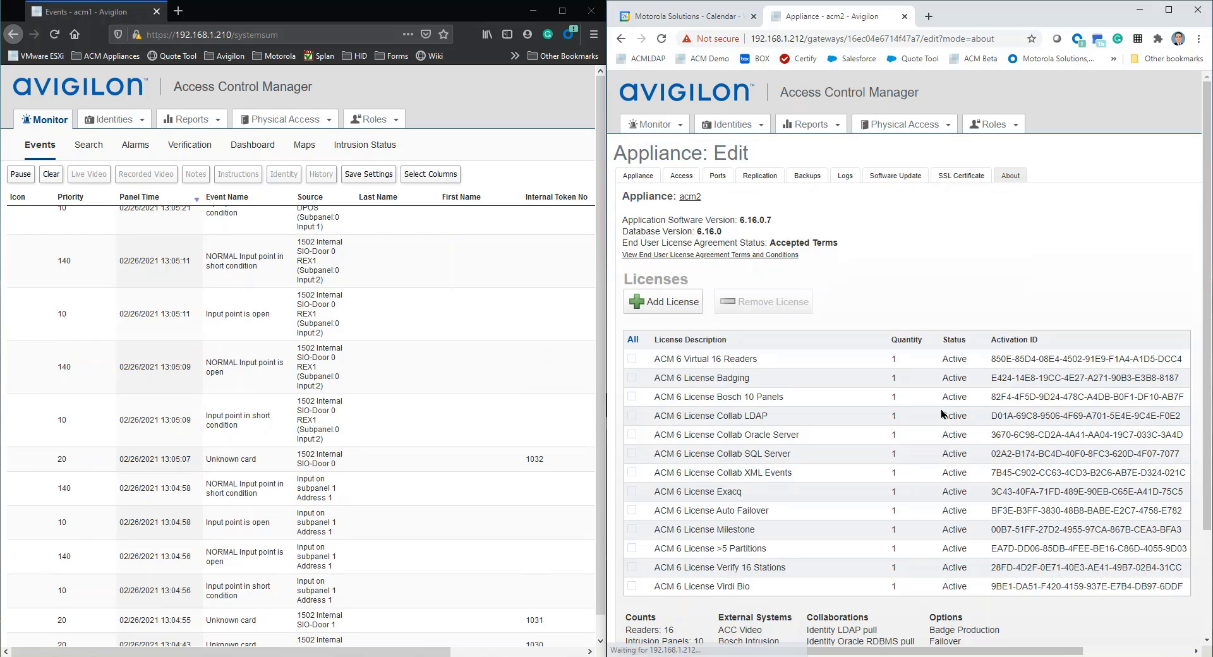